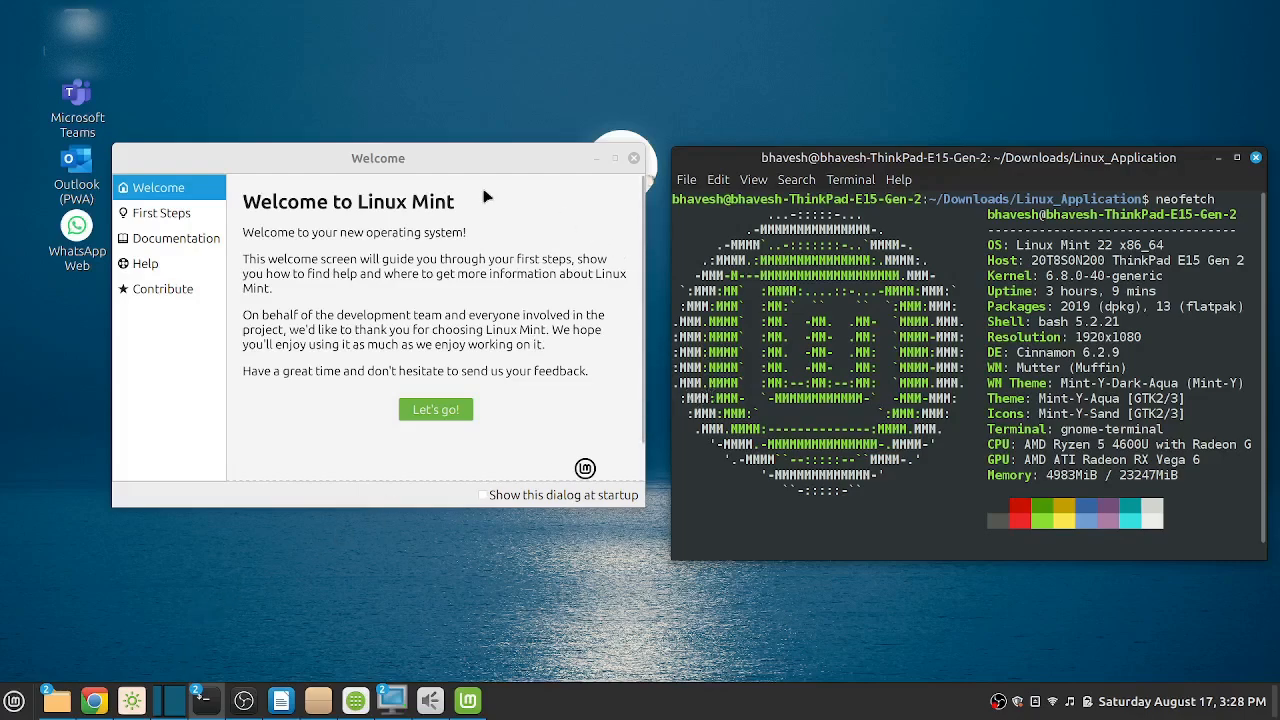
Minimize the Linux Mint Welcome window and the neofetch terminal
{"action": "left_click", "coordinate": [596, 158]}
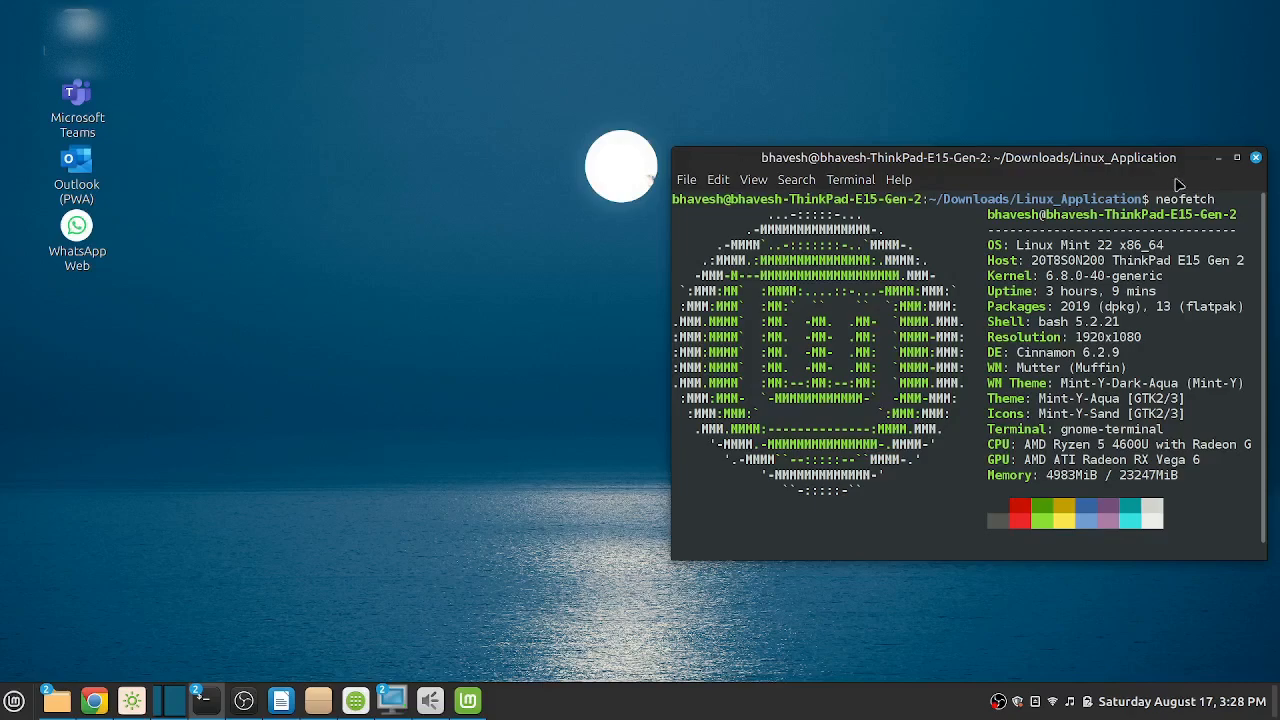
{"action": "left_click", "coordinate": [1218, 158]}
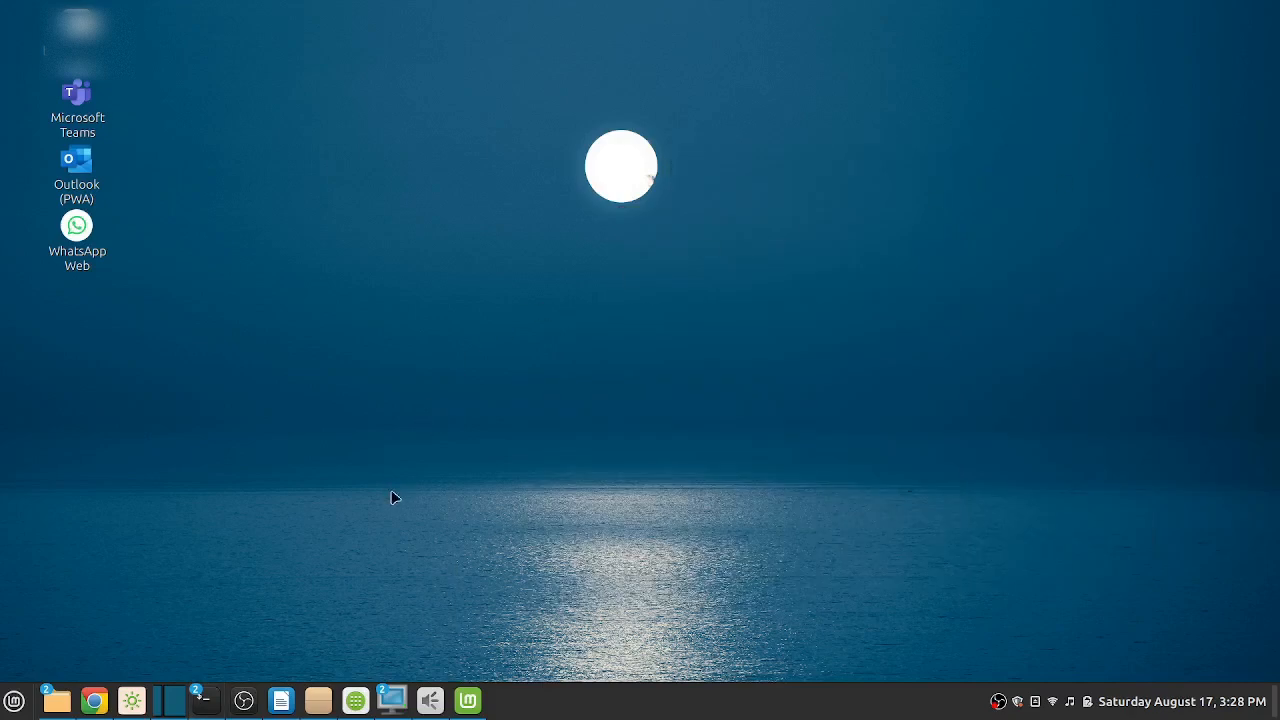
Restore the Writer outline and highlight TN5250 and 'IBM i Access Client Solutions' in item 1
{"action": "left_click", "coordinate": [280, 700]}
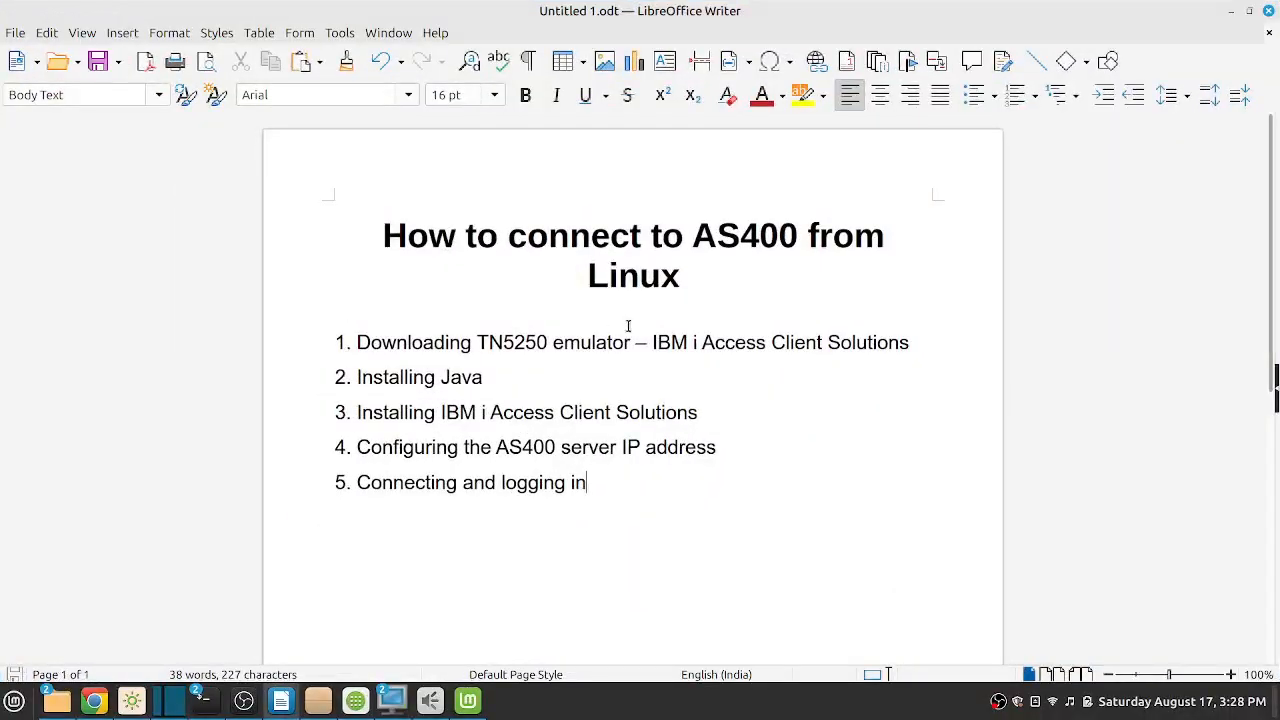
{"action": "left_click_drag", "start_coordinate": [354, 342], "coordinate": [988, 337]}
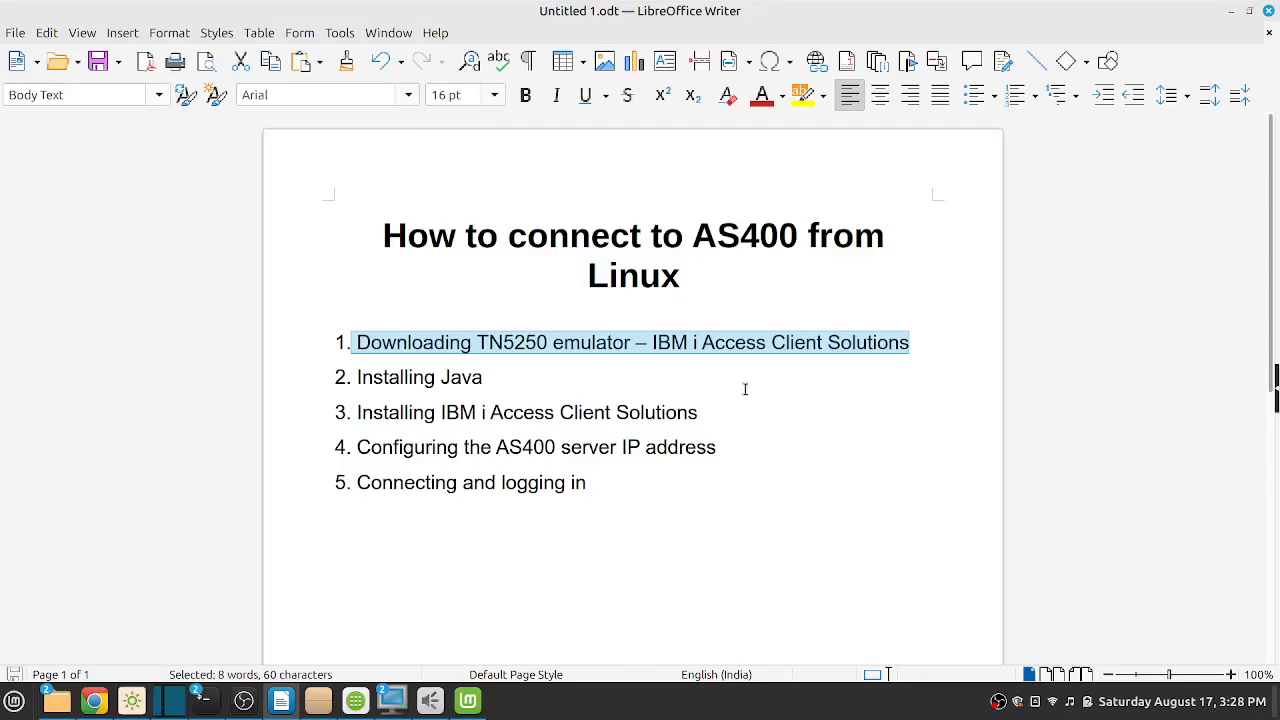
{"action": "left_click", "coordinate": [497, 378]}
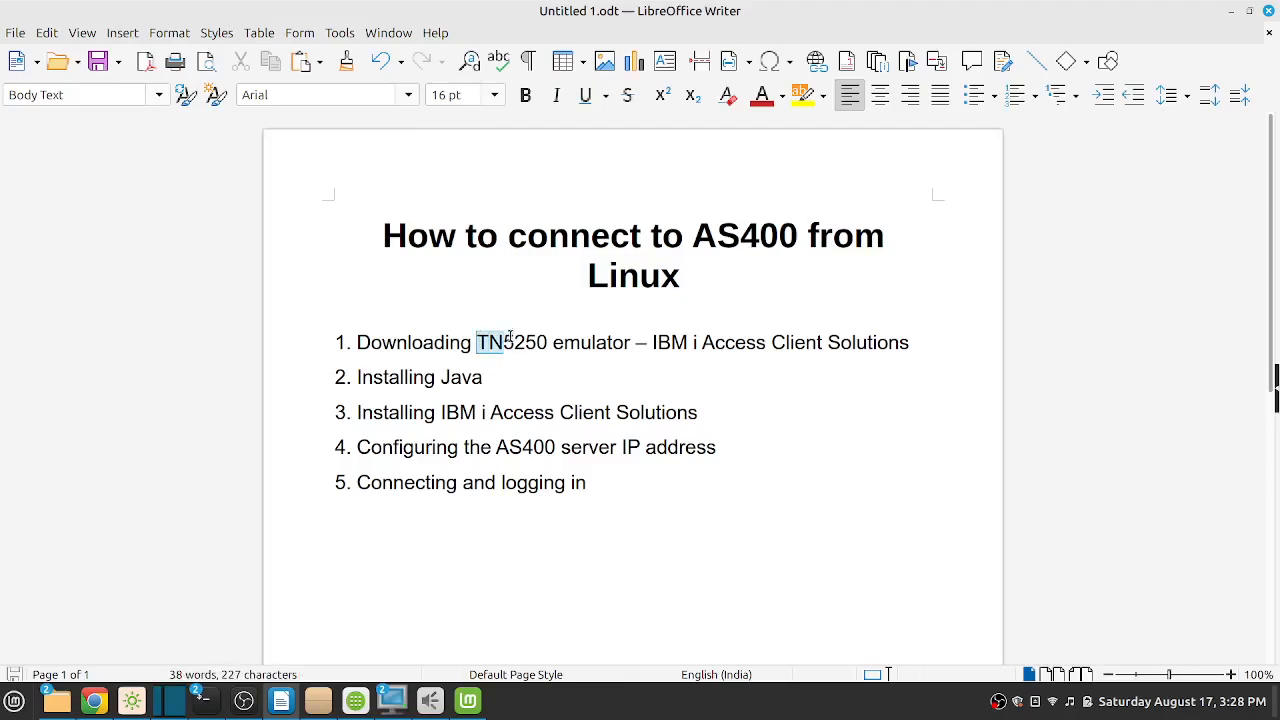
{"action": "left_click_drag", "start_coordinate": [477, 342], "coordinate": [546, 342]}
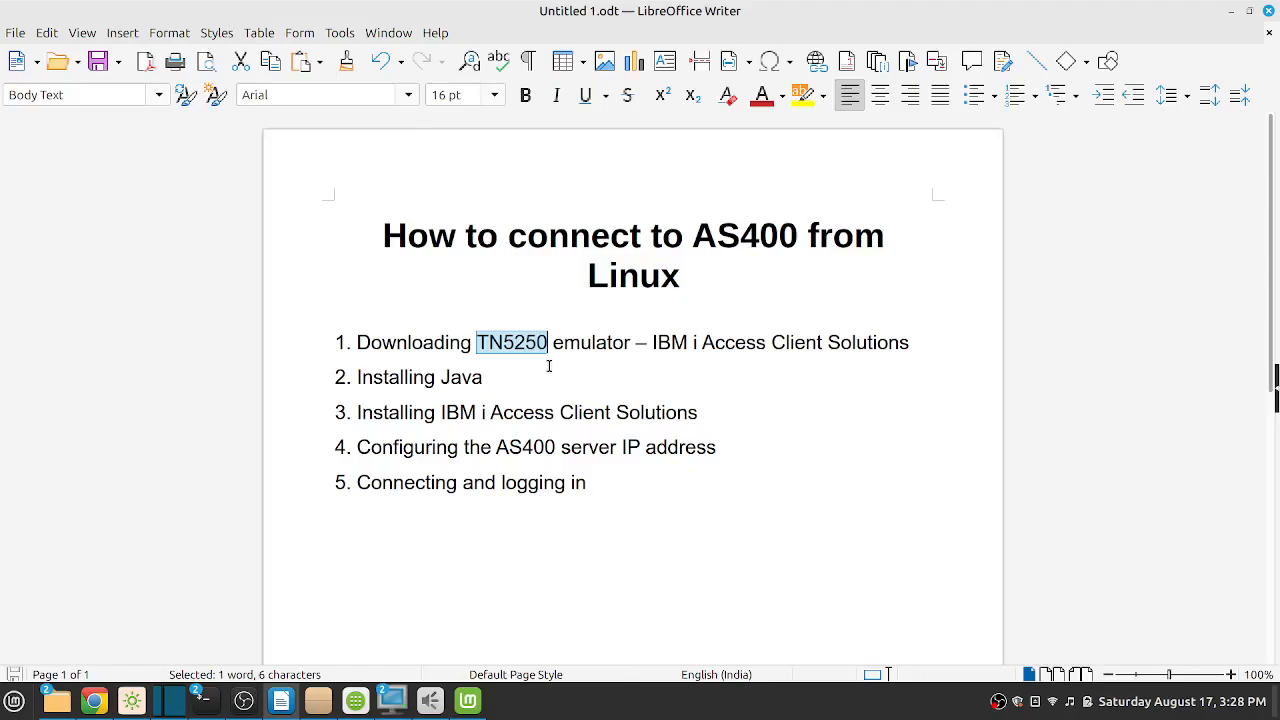
{"action": "left_click", "coordinate": [549, 366]}
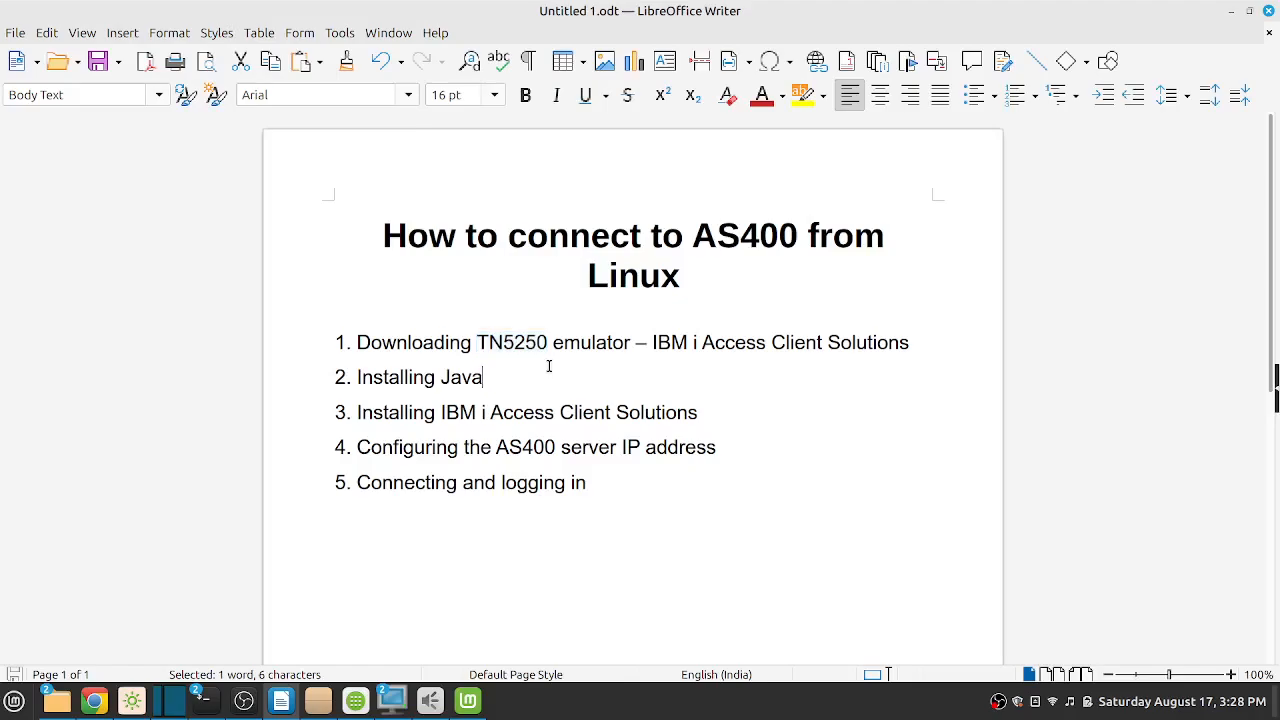
{"action": "left_click_drag", "start_coordinate": [475, 342], "coordinate": [949, 341]}
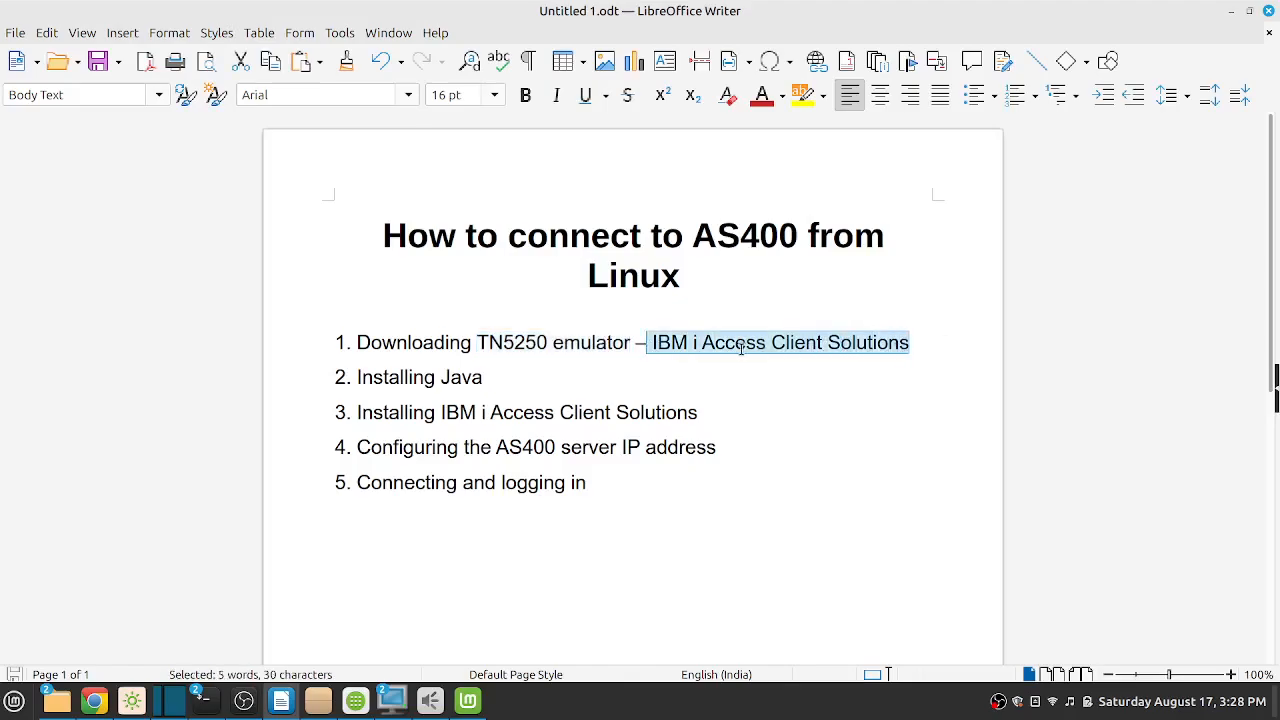
{"action": "left_click", "coordinate": [669, 366]}
{"action": "left_click_drag", "start_coordinate": [655, 342], "coordinate": [914, 323]}
{"action": "left_click", "coordinate": [776, 430]}
{"action": "left_click_drag", "start_coordinate": [651, 343], "coordinate": [968, 337]}
In Chrome's Google results, open the IBM i Access Client Solutions support page
{"action": "mouse_move", "coordinate": [93, 700]}
{"action": "left_click", "coordinate": [110, 655]}
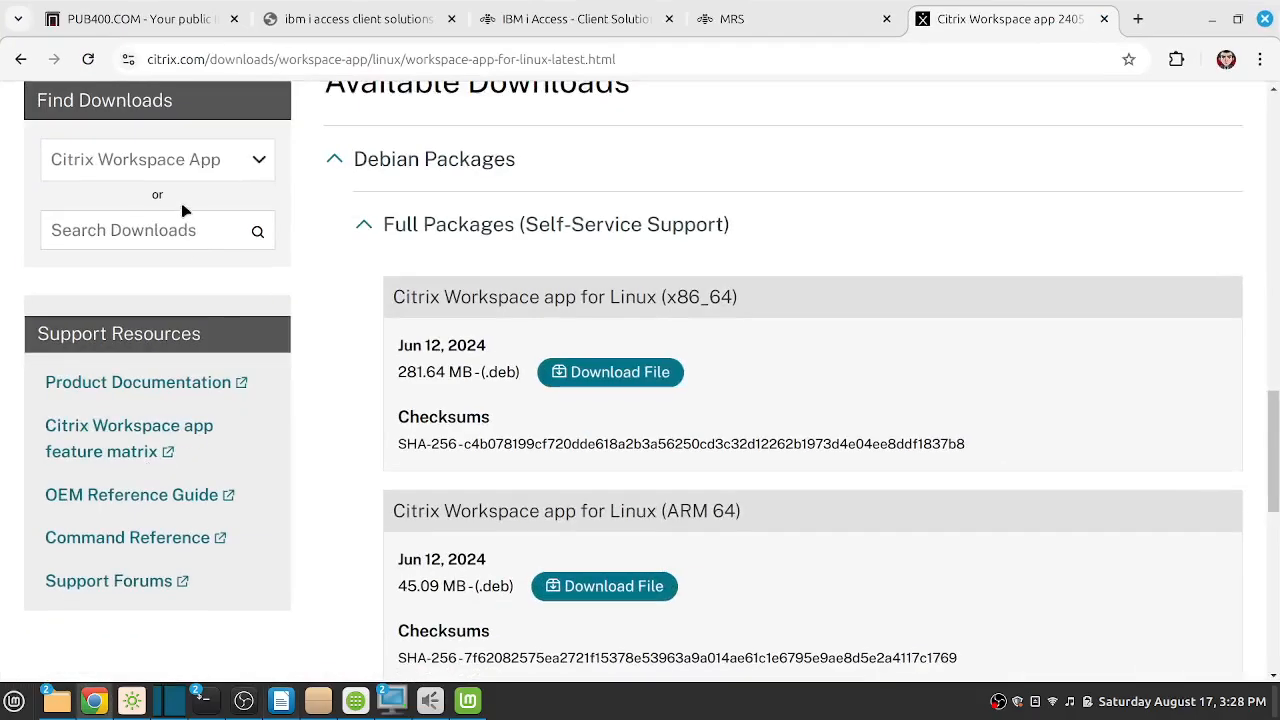
{"action": "left_click", "coordinate": [336, 20]}
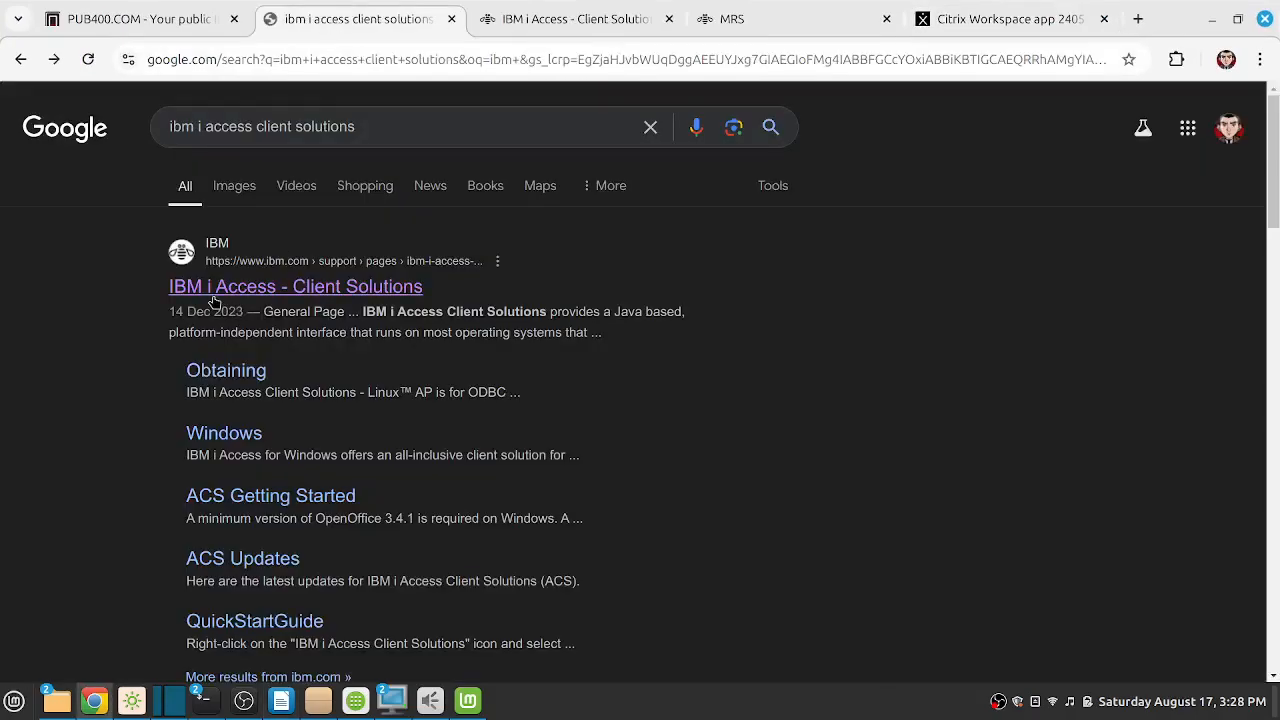
{"action": "left_click", "coordinate": [370, 127]}
{"action": "left_click_drag", "start_coordinate": [370, 127], "coordinate": [130, 128]}
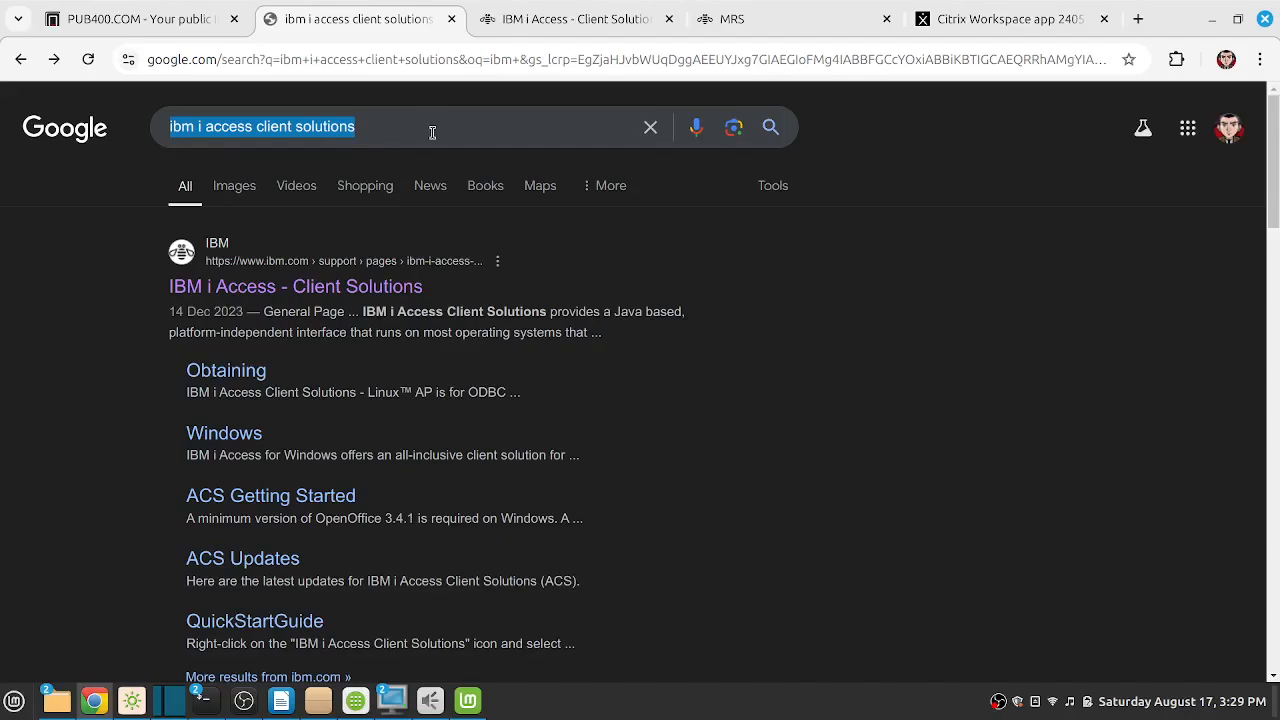
{"action": "left_click", "coordinate": [321, 290]}
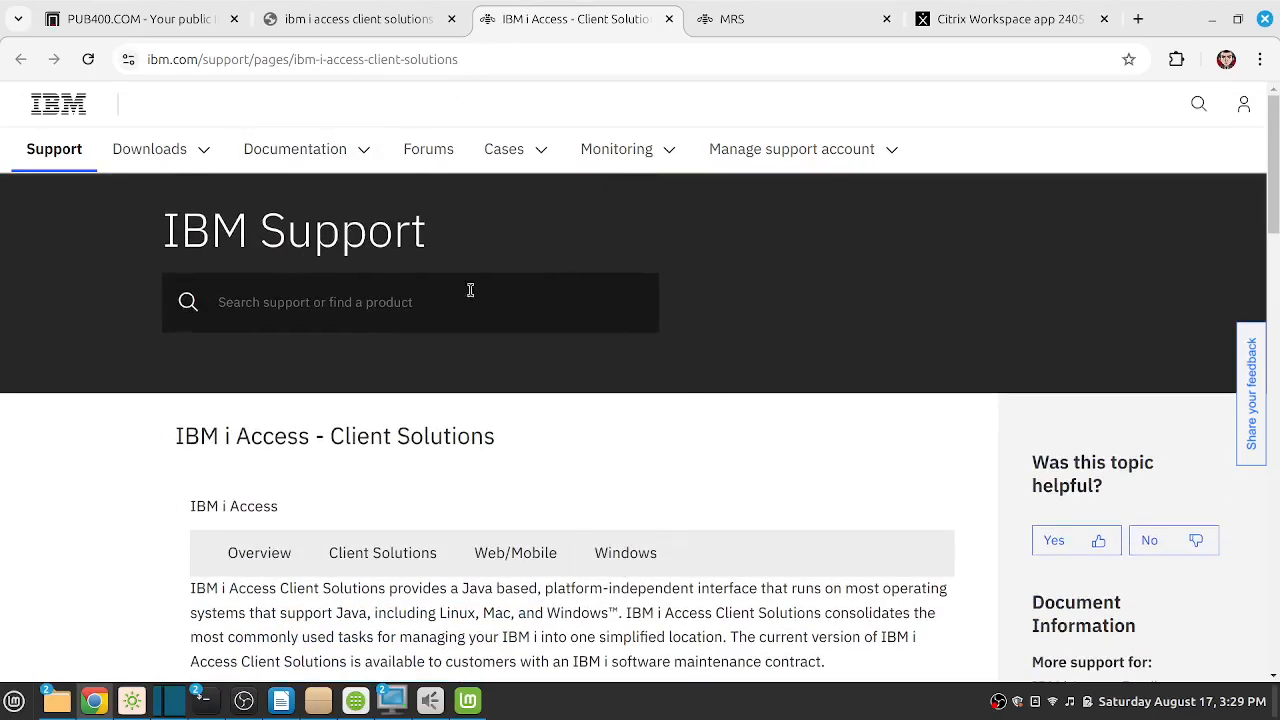
Open the downloads page listing IBMiAccess_v1r1.zip for version 1.1.9.6
{"action": "scroll", "coordinate": [405, 525], "scroll_direction": "down", "scroll_amount": 2}
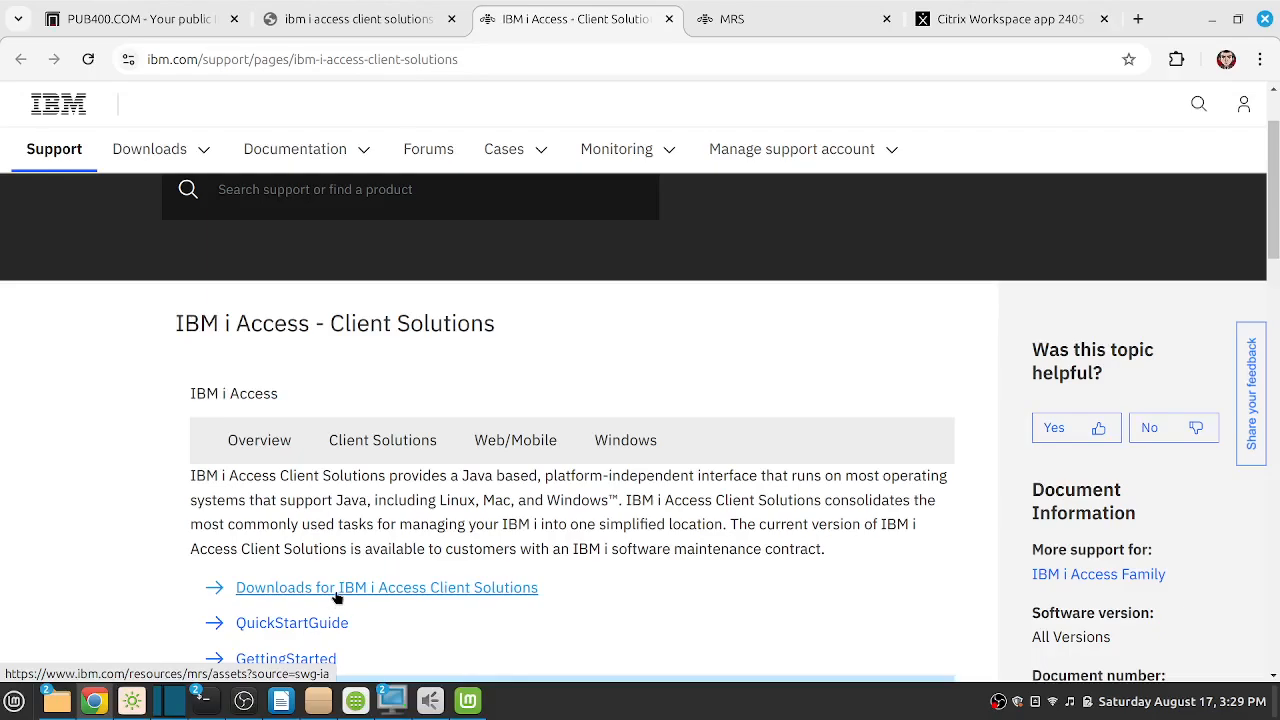
{"action": "left_click", "coordinate": [770, 20]}
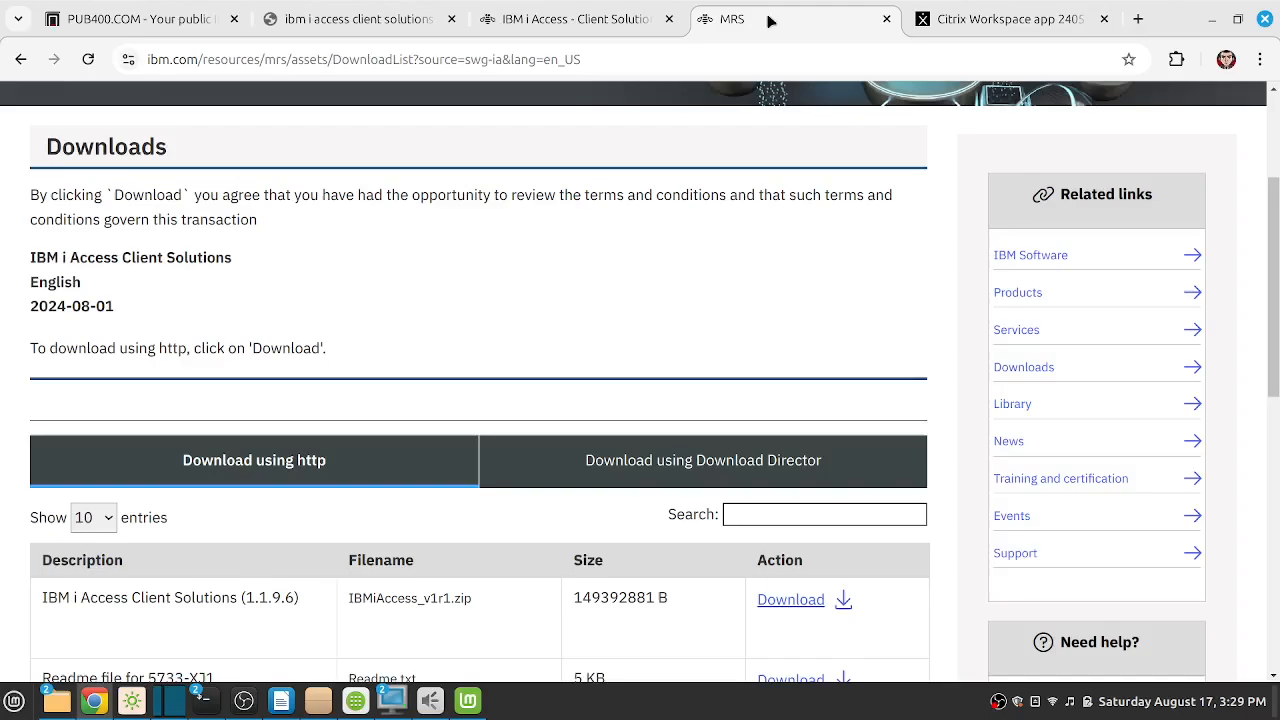
{"action": "scroll", "coordinate": [302, 386], "scroll_direction": "up", "scroll_amount": 3}
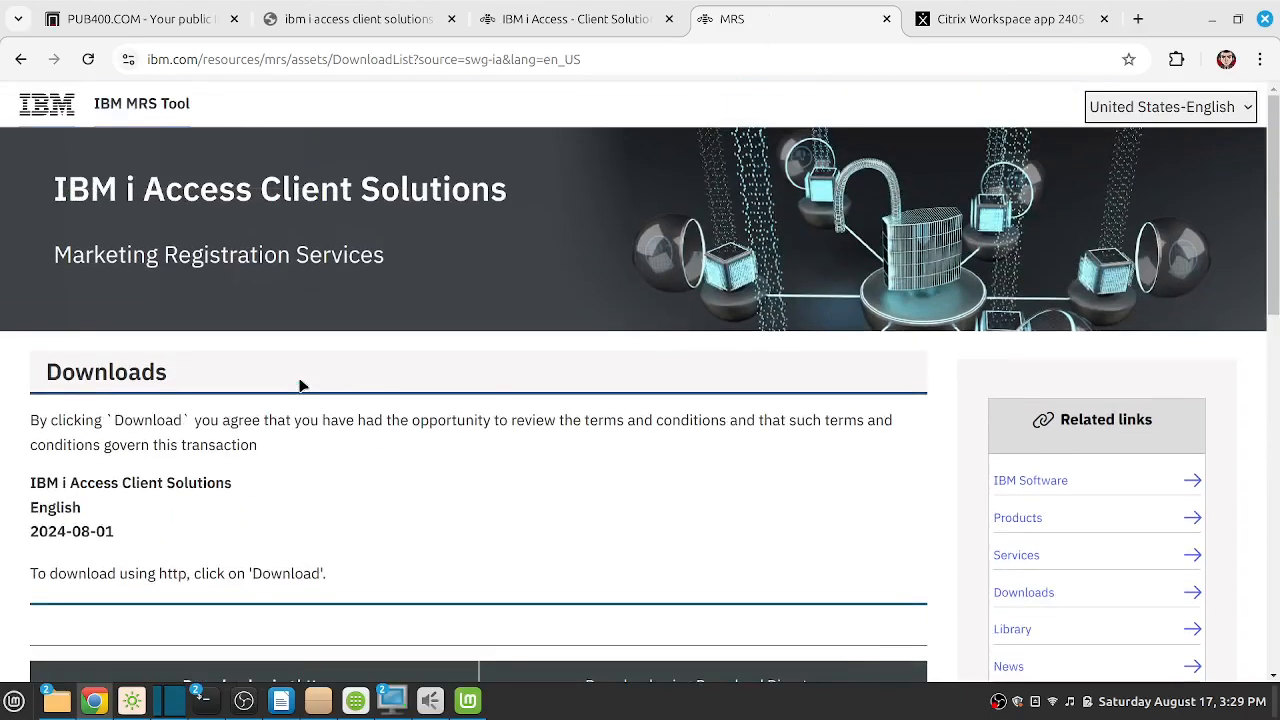
{"action": "scroll", "coordinate": [302, 386], "scroll_direction": "down", "scroll_amount": 9}
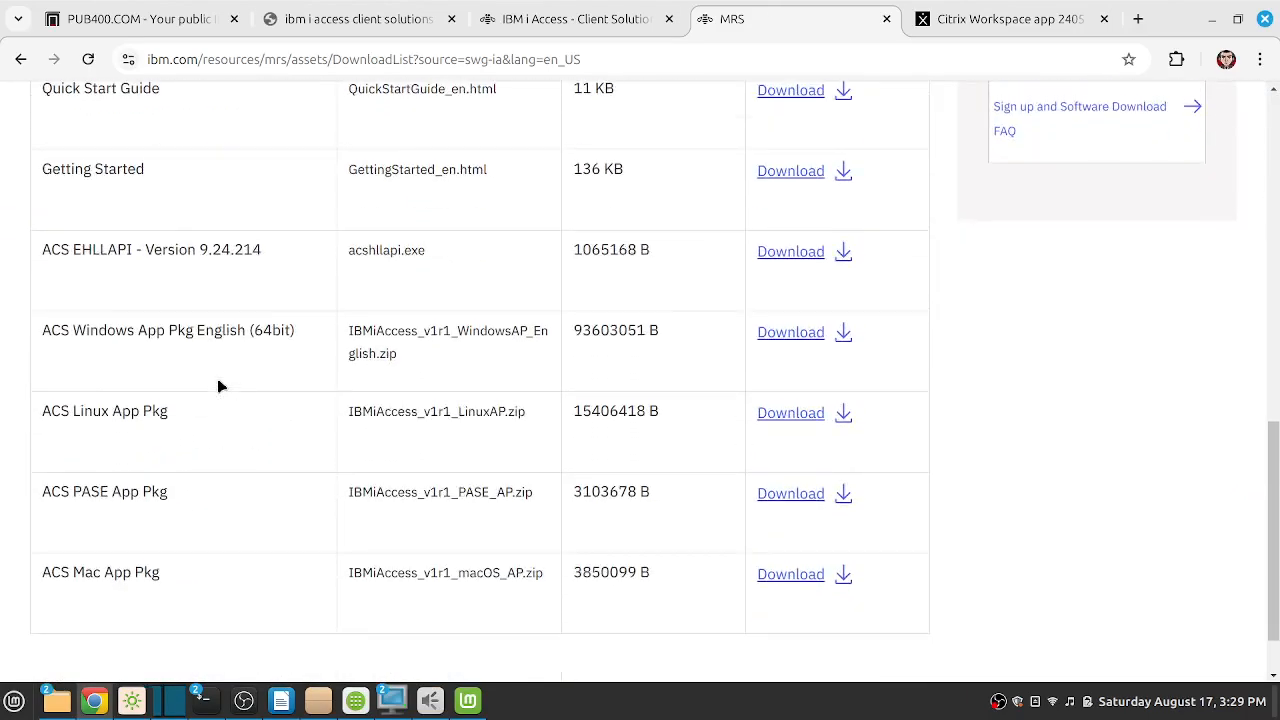
{"action": "scroll", "coordinate": [220, 383], "scroll_direction": "up", "scroll_amount": 5}
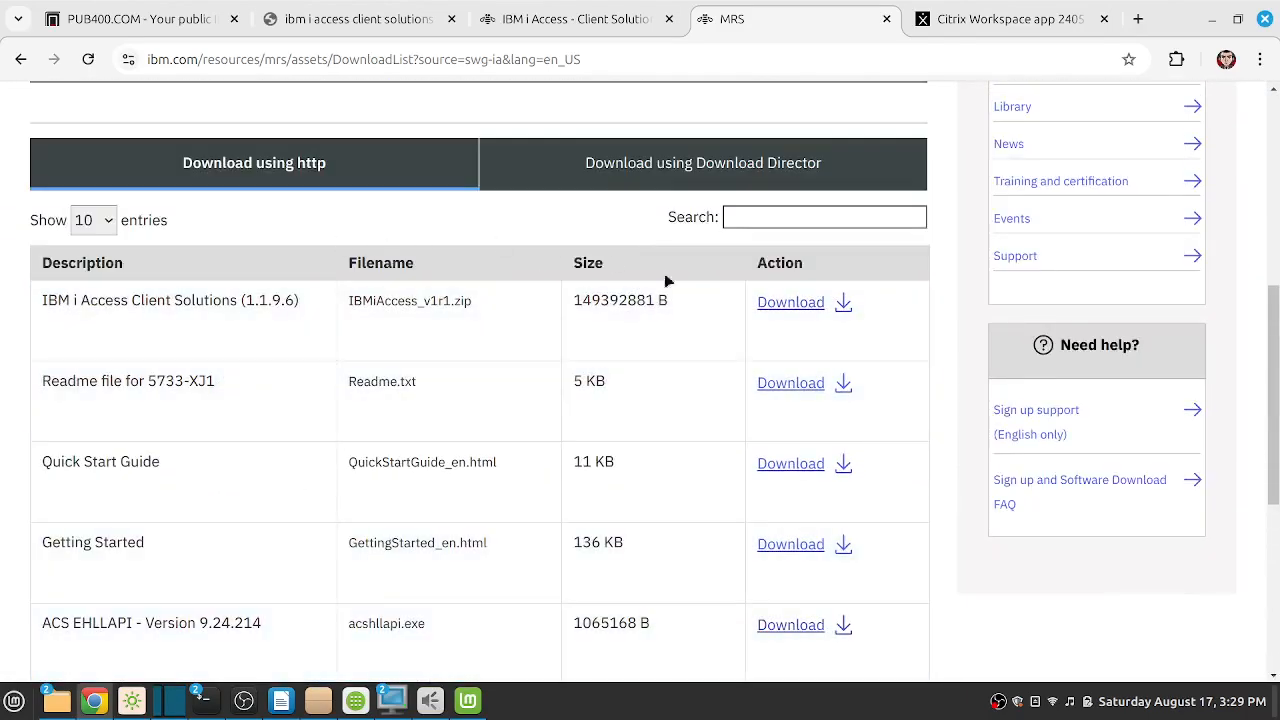
{"action": "scroll", "coordinate": [620, 600], "scroll_direction": "down", "scroll_amount": 3}
{"action": "scroll", "coordinate": [557, 557], "scroll_direction": "up", "scroll_amount": 4}
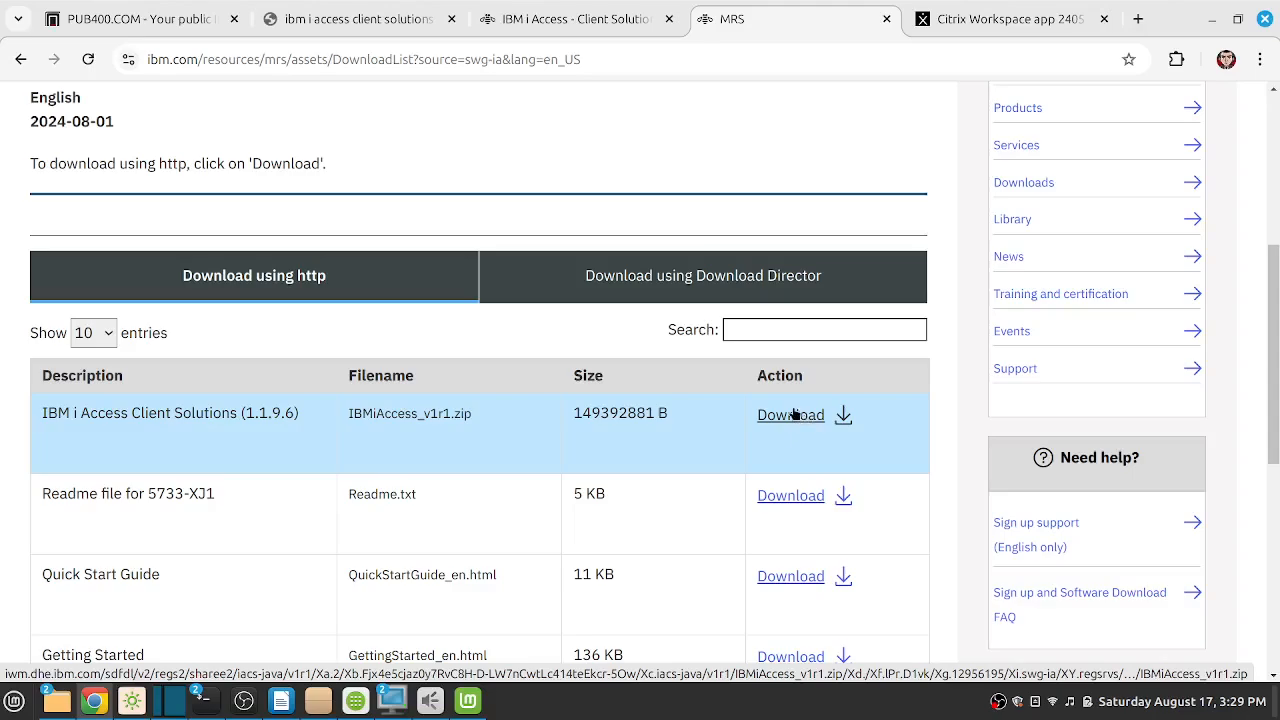
Open IBMiAccess_v1r1.zip in Archive Manager and browse the Extract destination into ibmiAccess, then cancel
{"action": "mouse_move", "coordinate": [62, 700]}
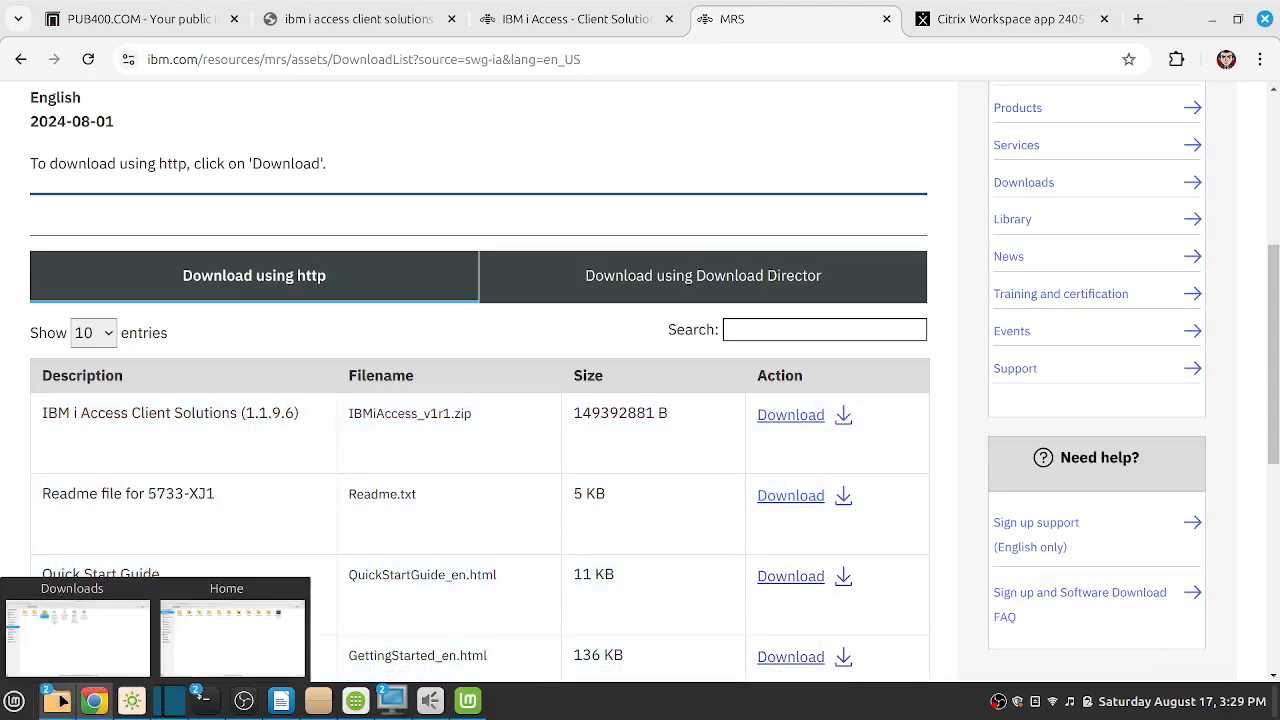
{"action": "left_click", "coordinate": [90, 630]}
{"action": "left_click", "coordinate": [344, 208]}
{"action": "double_click", "coordinate": [349, 160]}
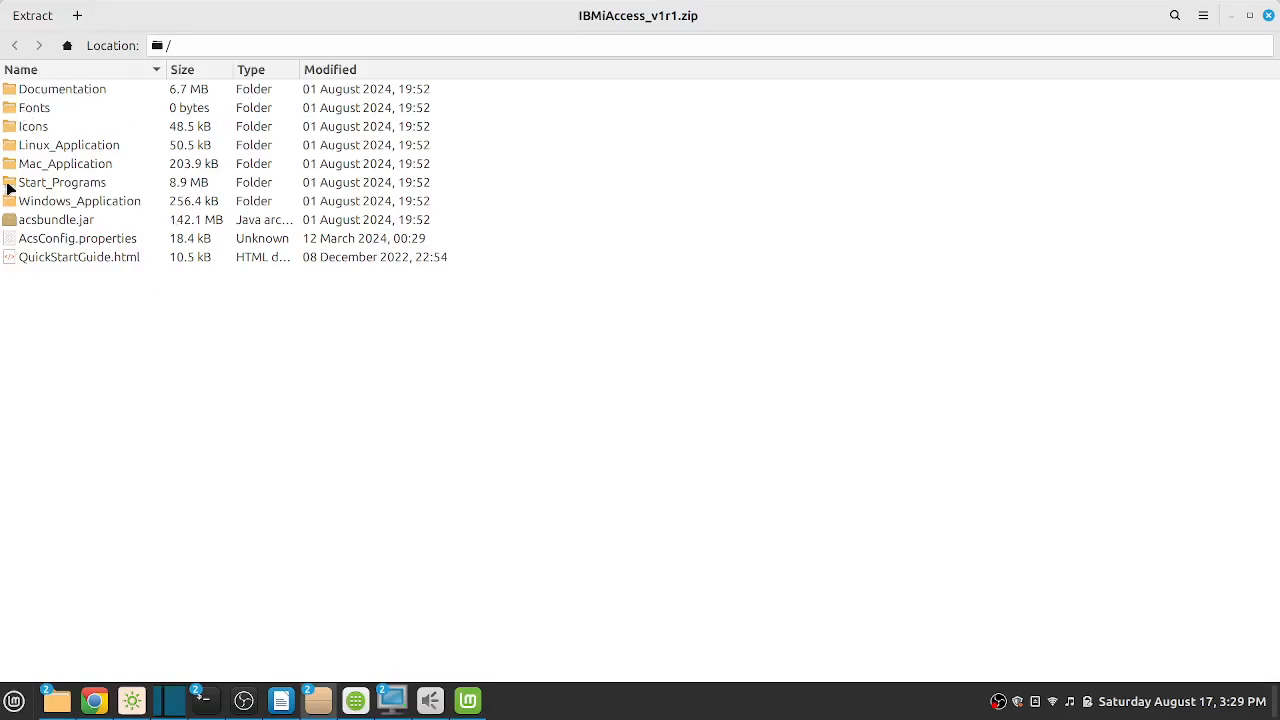
{"action": "left_click", "coordinate": [22, 15]}
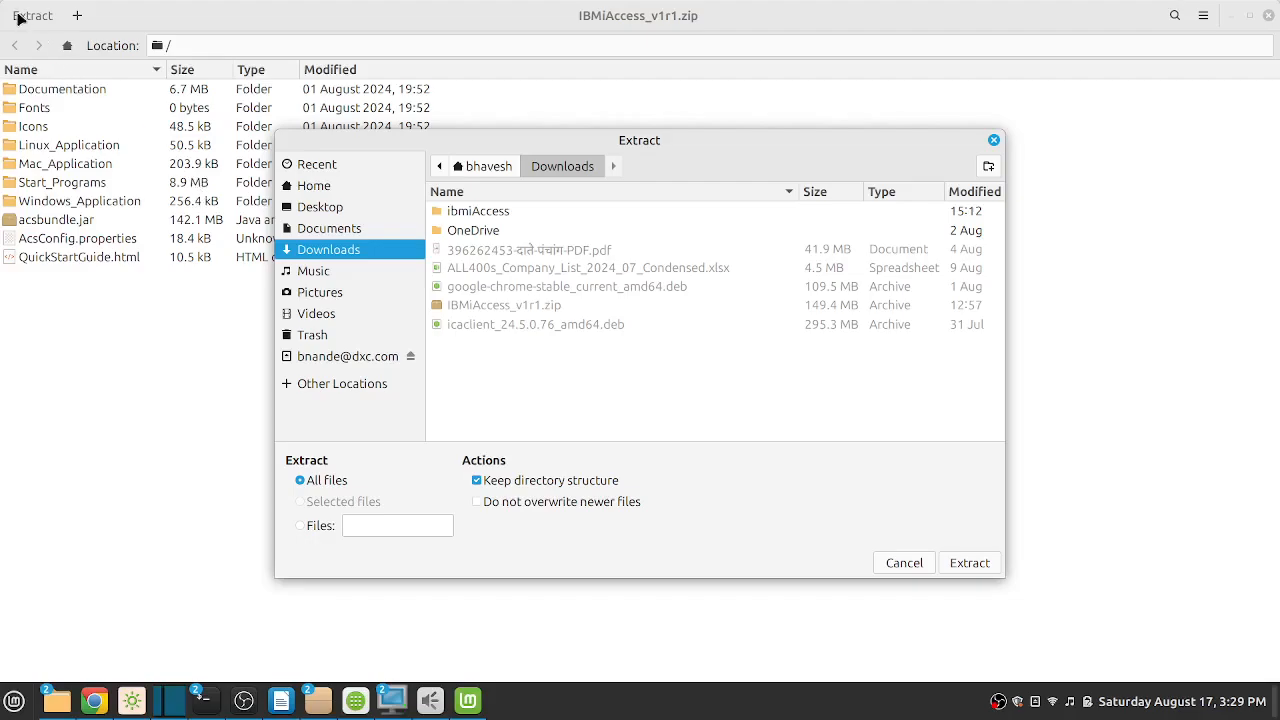
{"action": "left_click", "coordinate": [491, 212]}
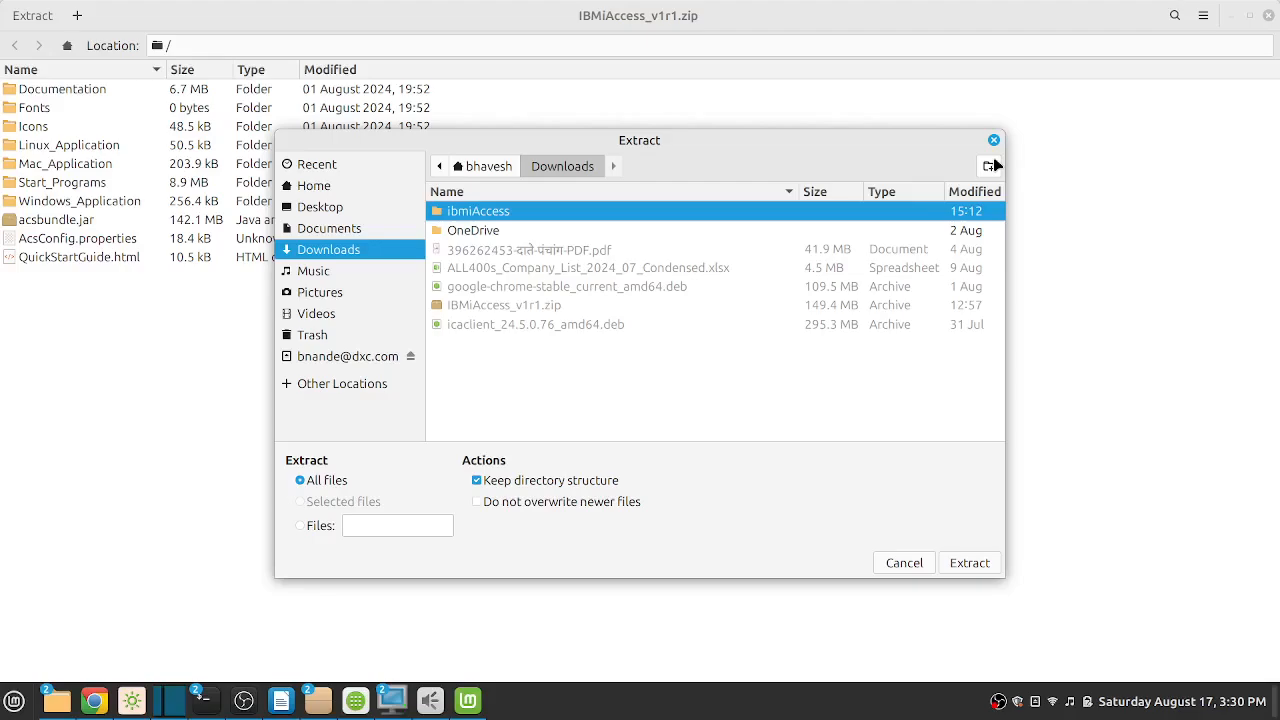
{"action": "double_click", "coordinate": [564, 211]}
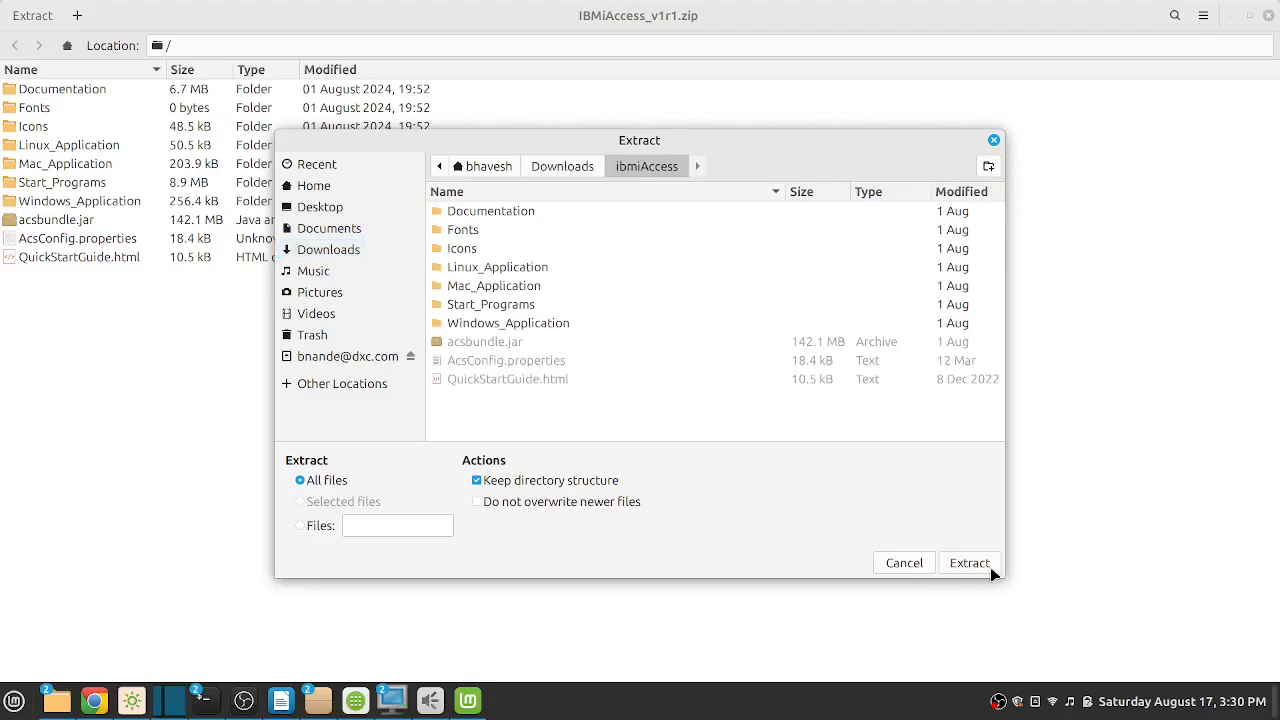
{"action": "left_click", "coordinate": [903, 562]}
Open the ibmiAccess folder in the Downloads window
{"action": "mouse_move", "coordinate": [73, 703]}
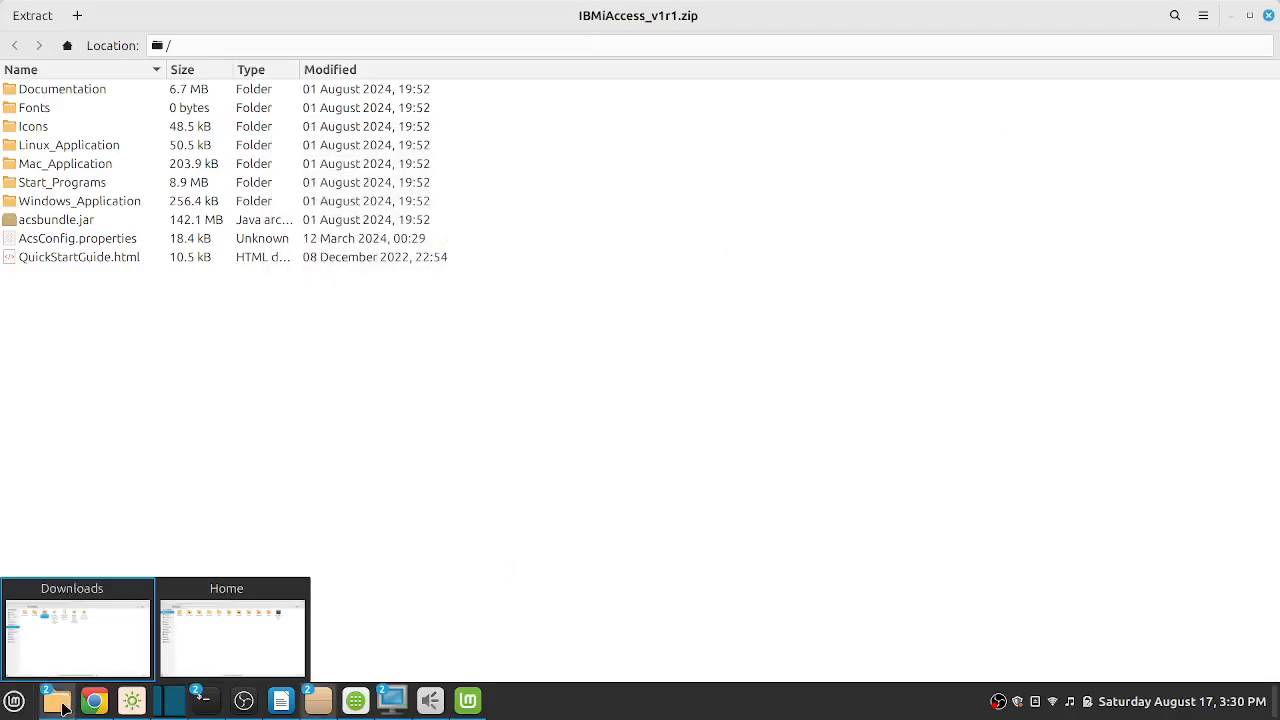
{"action": "left_click", "coordinate": [124, 645]}
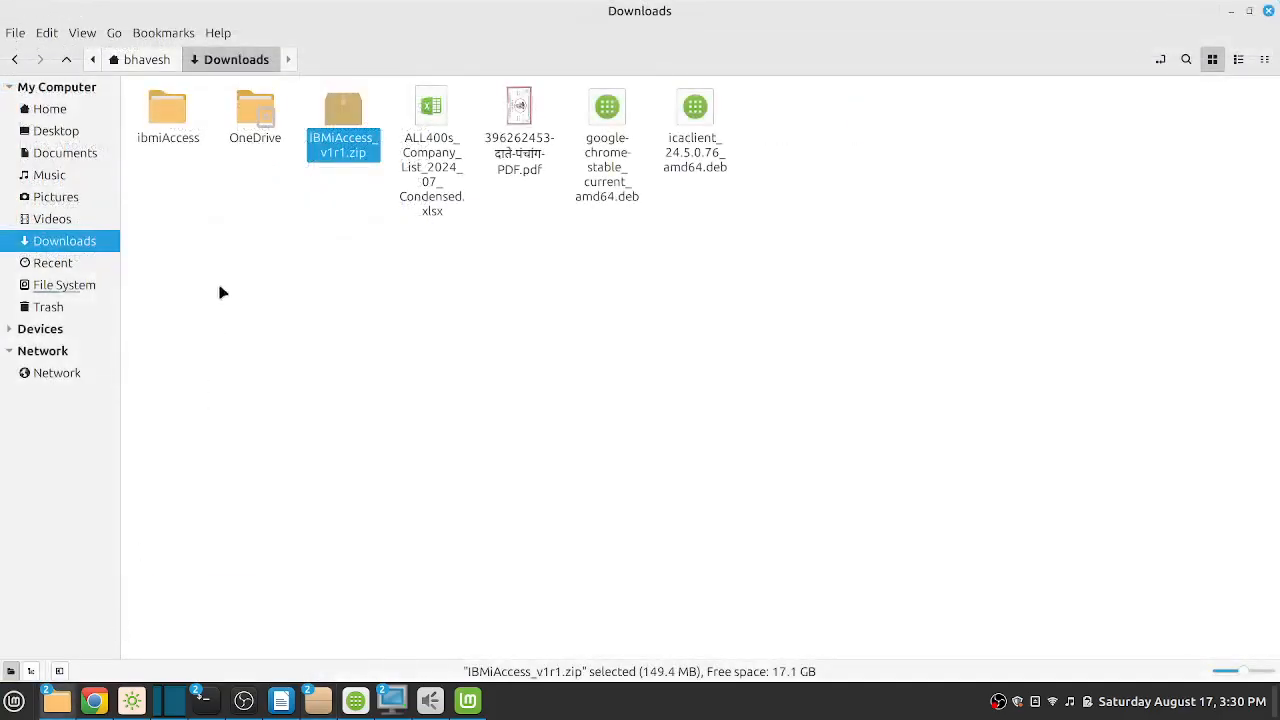
{"action": "double_click", "coordinate": [180, 128]}
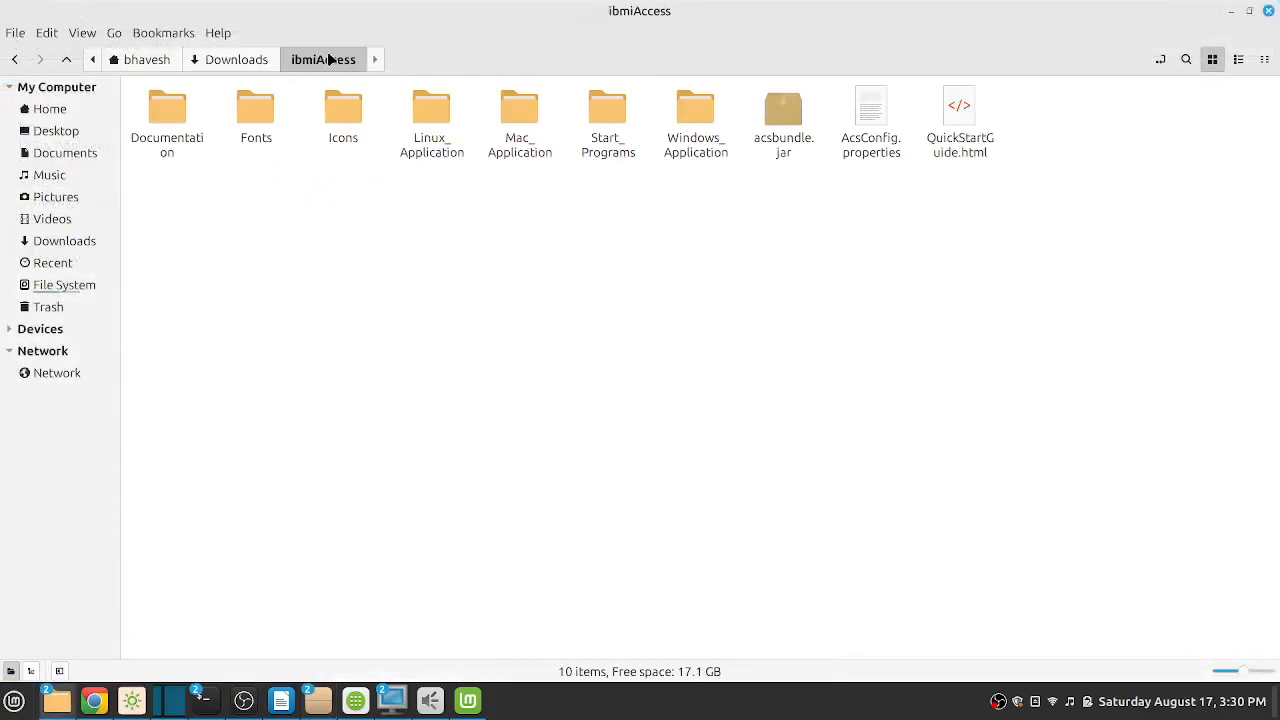
{"action": "left_click_drag", "start_coordinate": [177, 225], "coordinate": [1072, 84]}
{"action": "left_click", "coordinate": [922, 288]}
Open Linux_Application and start a terminal in that folder
{"action": "double_click", "coordinate": [448, 158]}
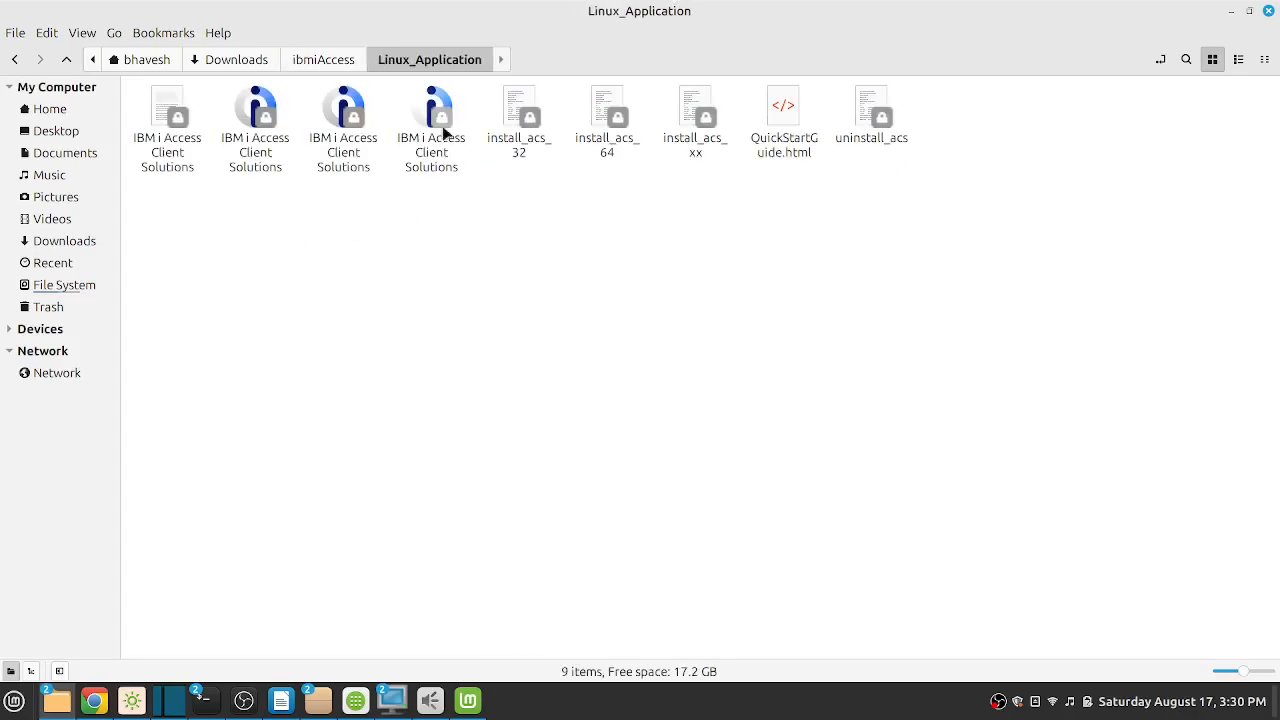
{"action": "left_click", "coordinate": [628, 145]}
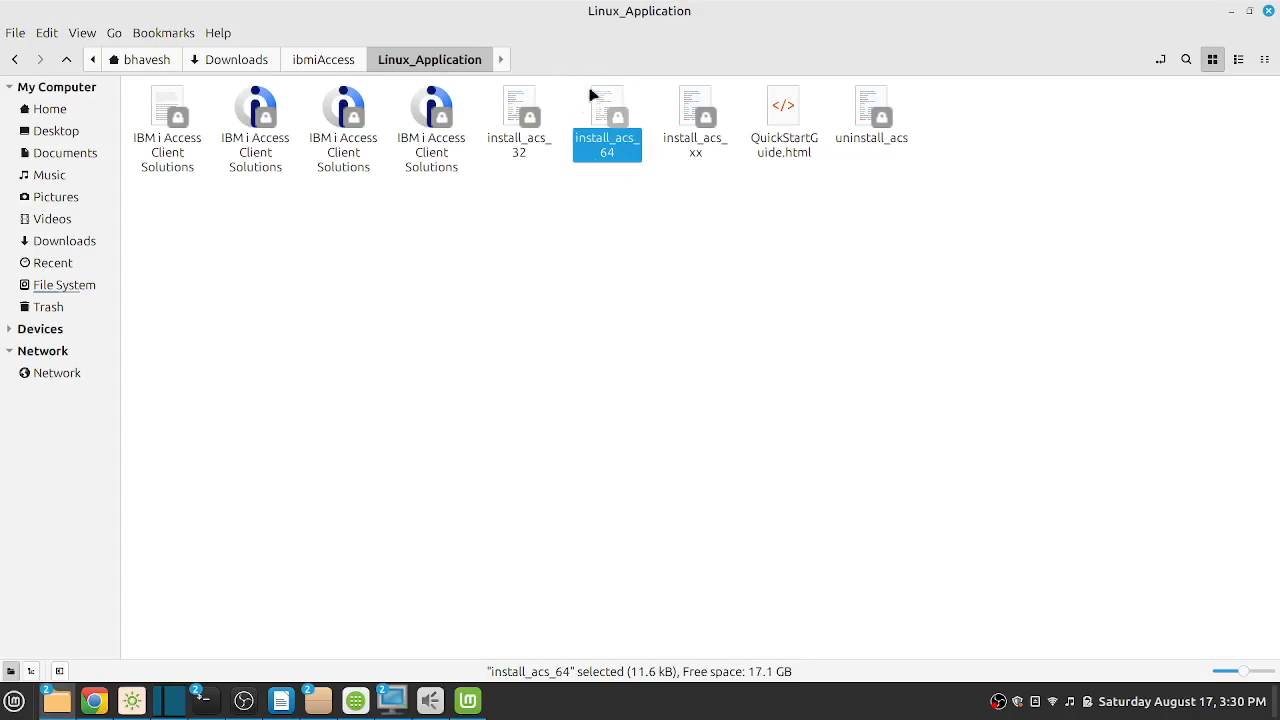
{"action": "left_click", "coordinate": [600, 300]}
{"action": "right_click", "coordinate": [594, 280]}
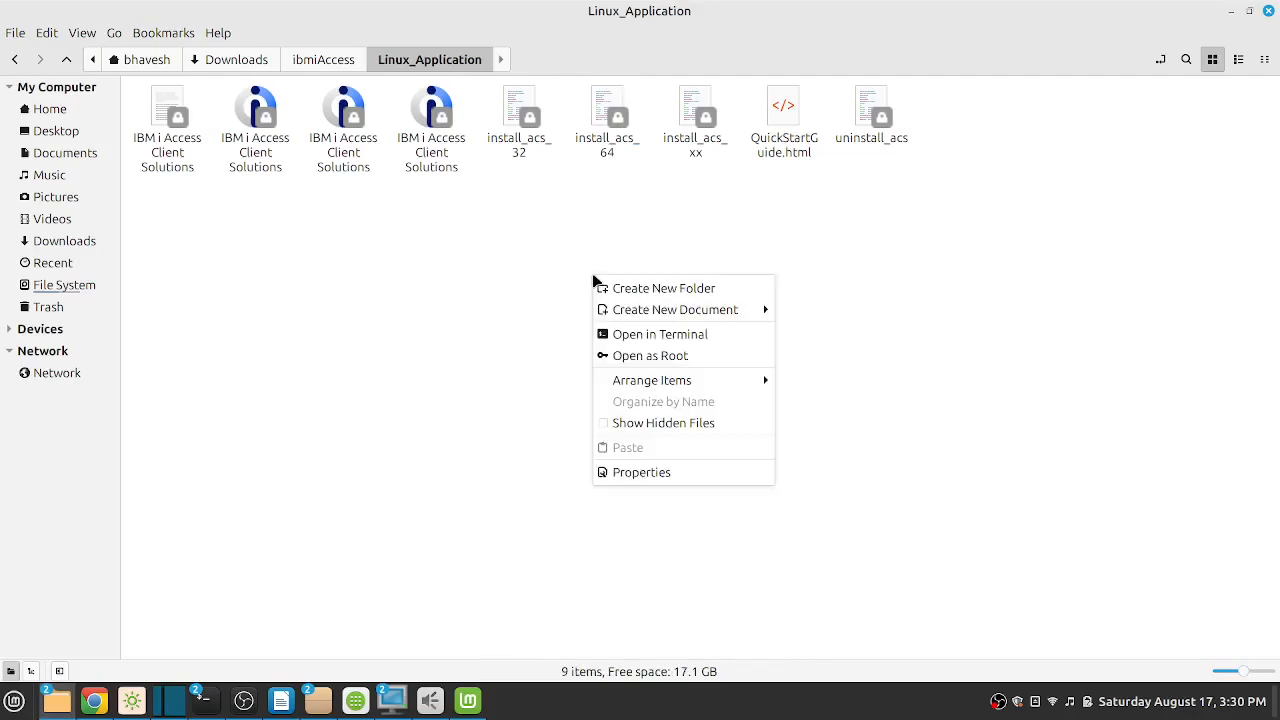
{"action": "left_click", "coordinate": [718, 334]}
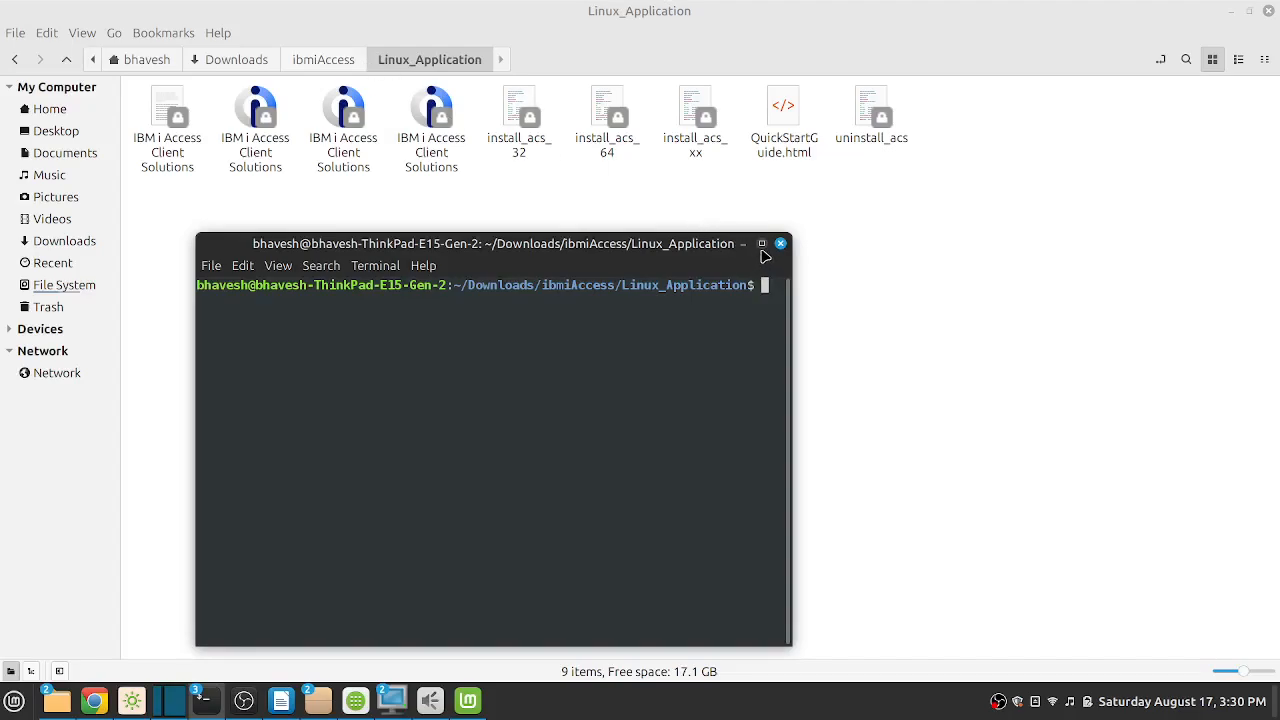
Widen and reposition the terminal, then list the folder contents with ls
{"action": "left_click_drag", "start_coordinate": [785, 287], "coordinate": [1188, 285]}
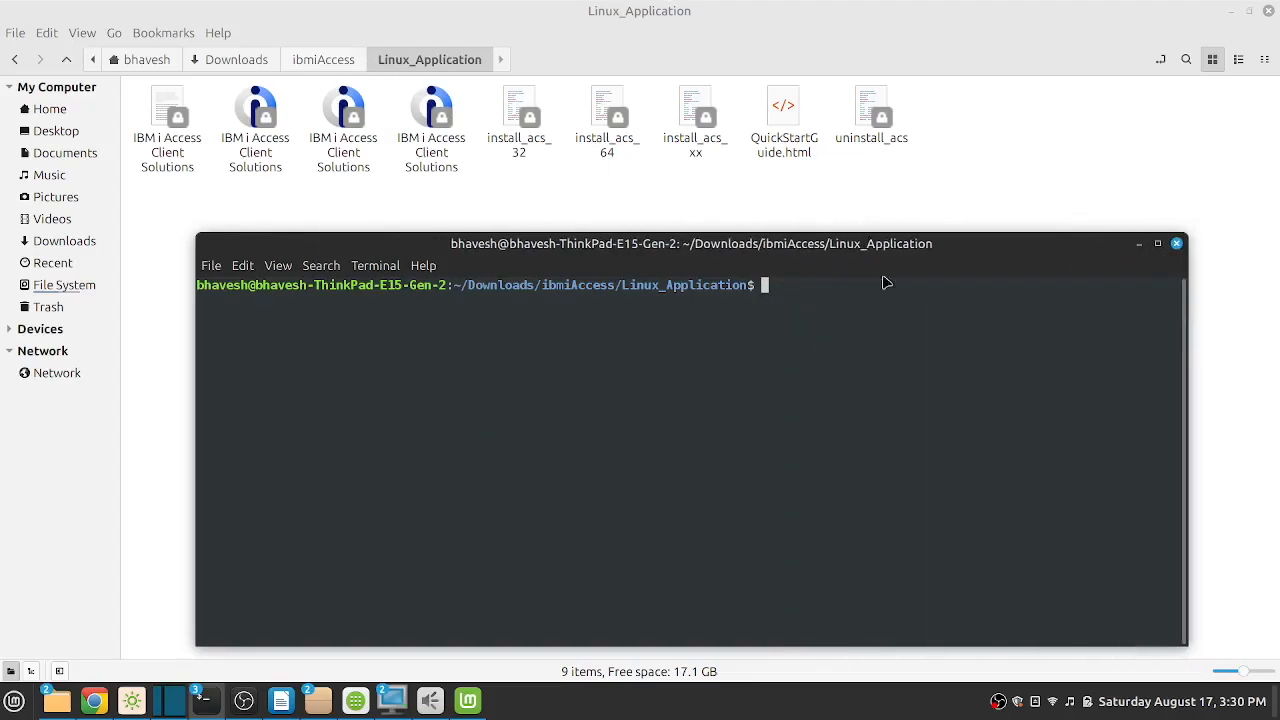
{"action": "left_click_drag", "start_coordinate": [735, 250], "coordinate": [606, 227]}
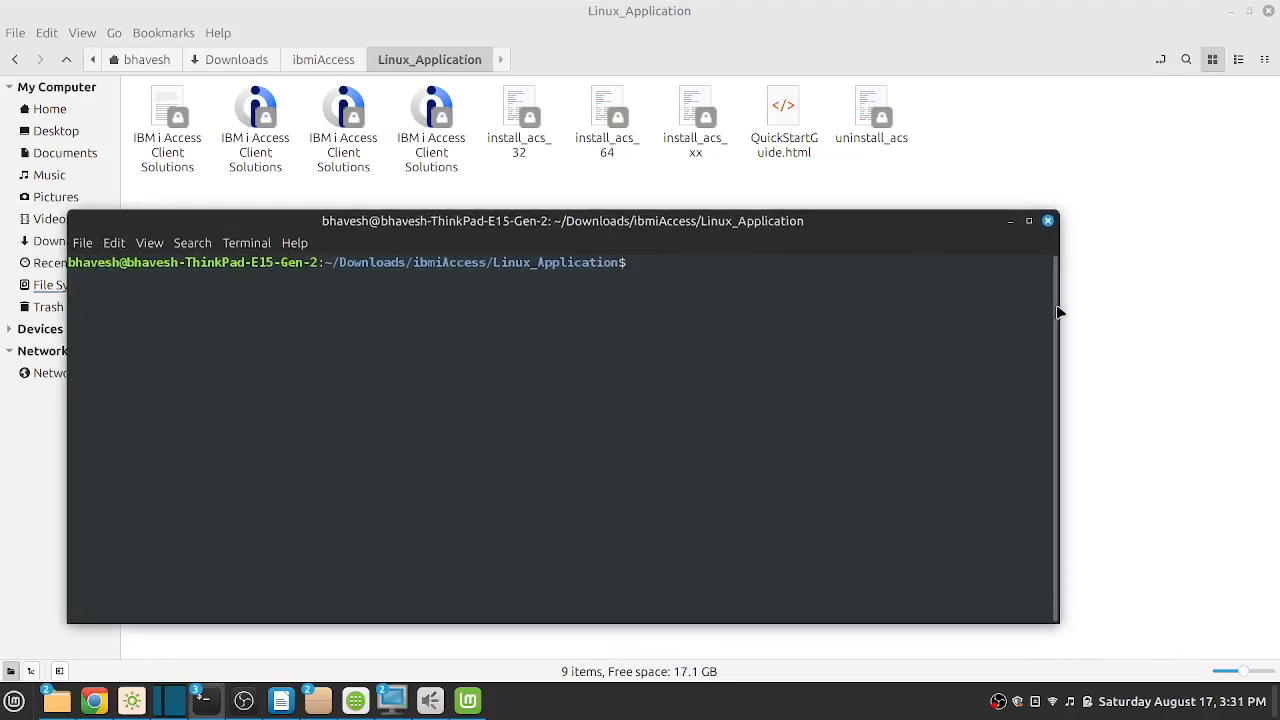
{"action": "left_click_drag", "start_coordinate": [1054, 305], "coordinate": [1209, 305]}
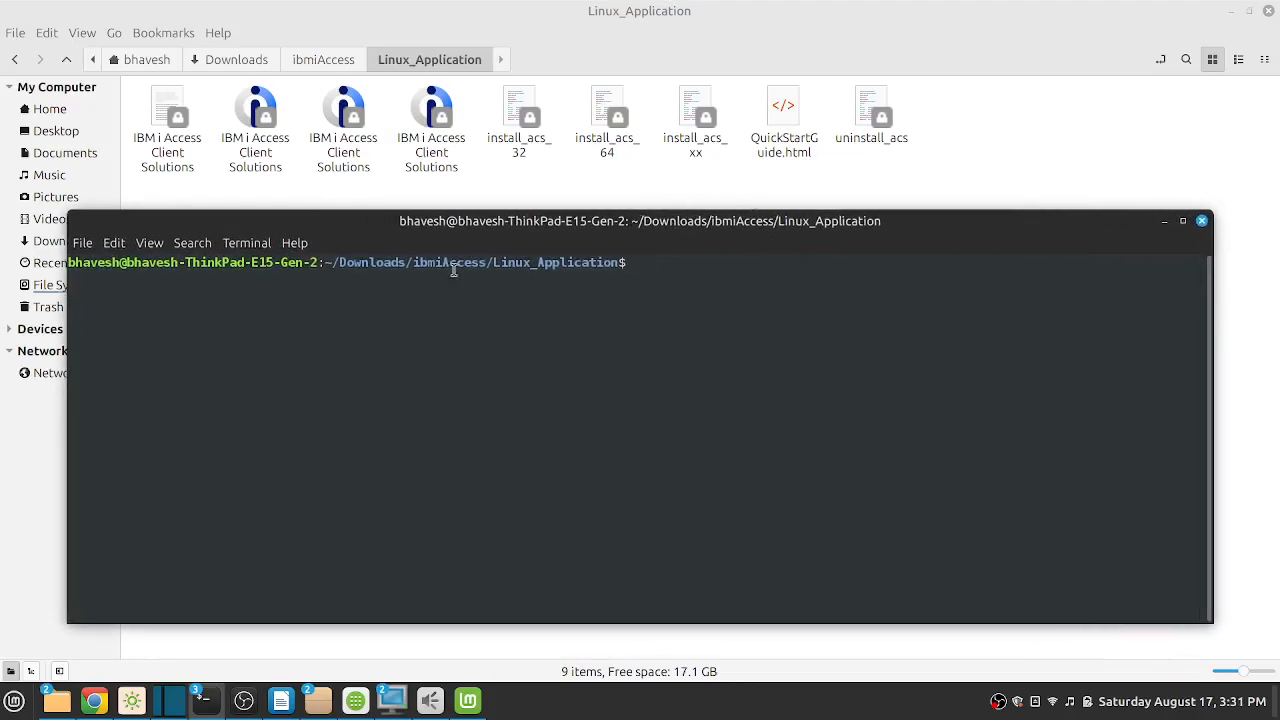
{"action": "left_click_drag", "start_coordinate": [337, 264], "coordinate": [633, 262]}
{"action": "left_click", "coordinate": [655, 265]}
{"action": "type", "text": "ls"}
{"action": "key", "text": "Return"}
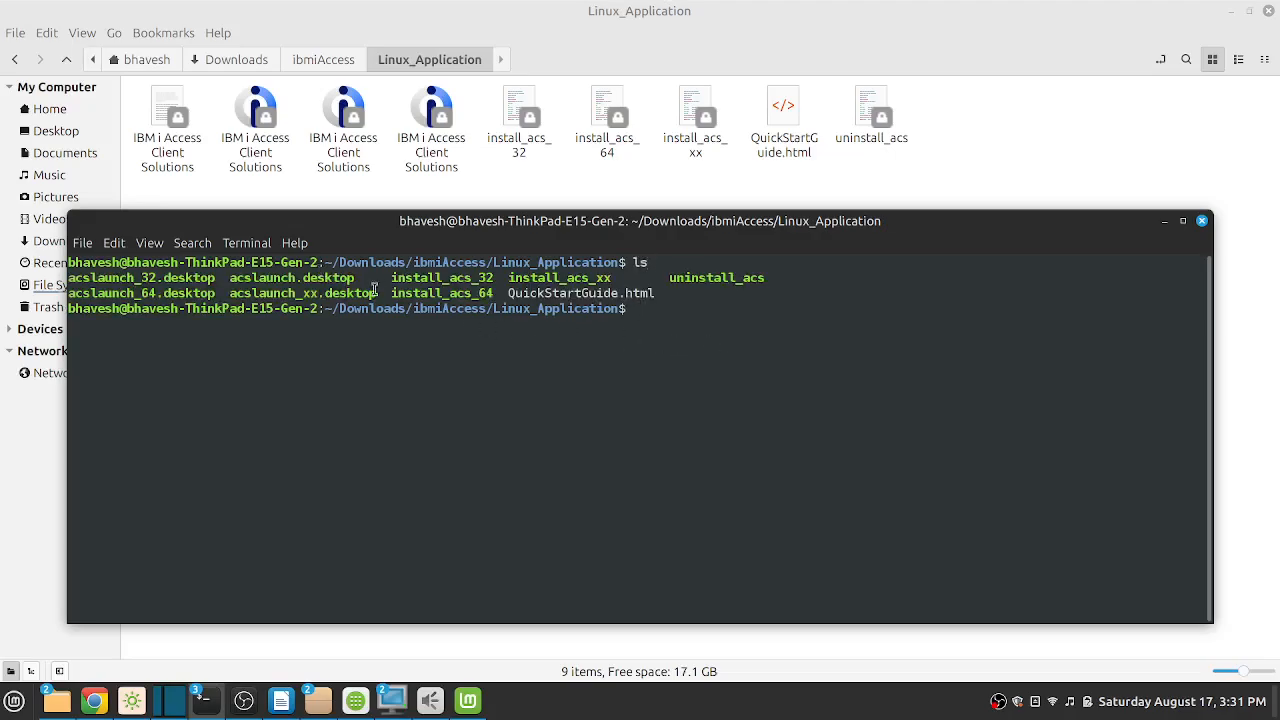
{"action": "left_click_drag", "start_coordinate": [390, 293], "coordinate": [496, 293]}
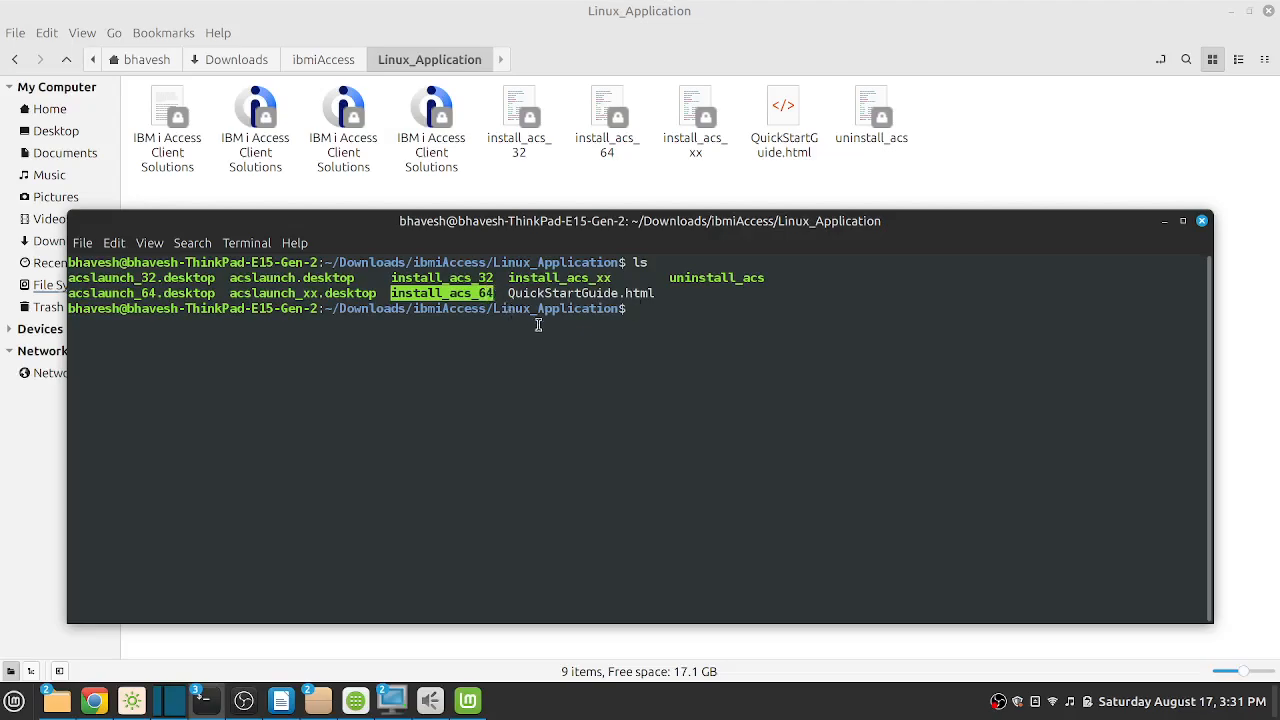
{"action": "left_click", "coordinate": [698, 318]}
Make install_acs_64 executable with sudo chmod +x, entering the administrator password
{"action": "type", "text": "sudo"}
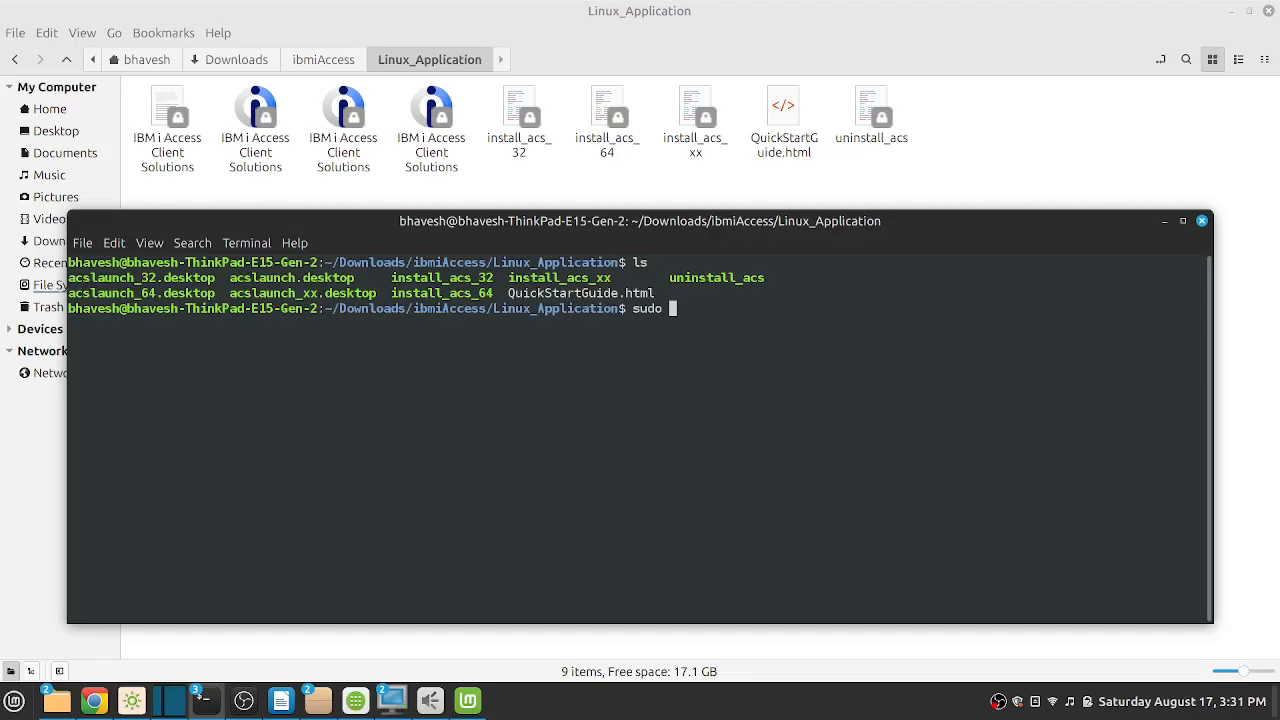
{"action": "type", "text": "chmod +x ./install_"}
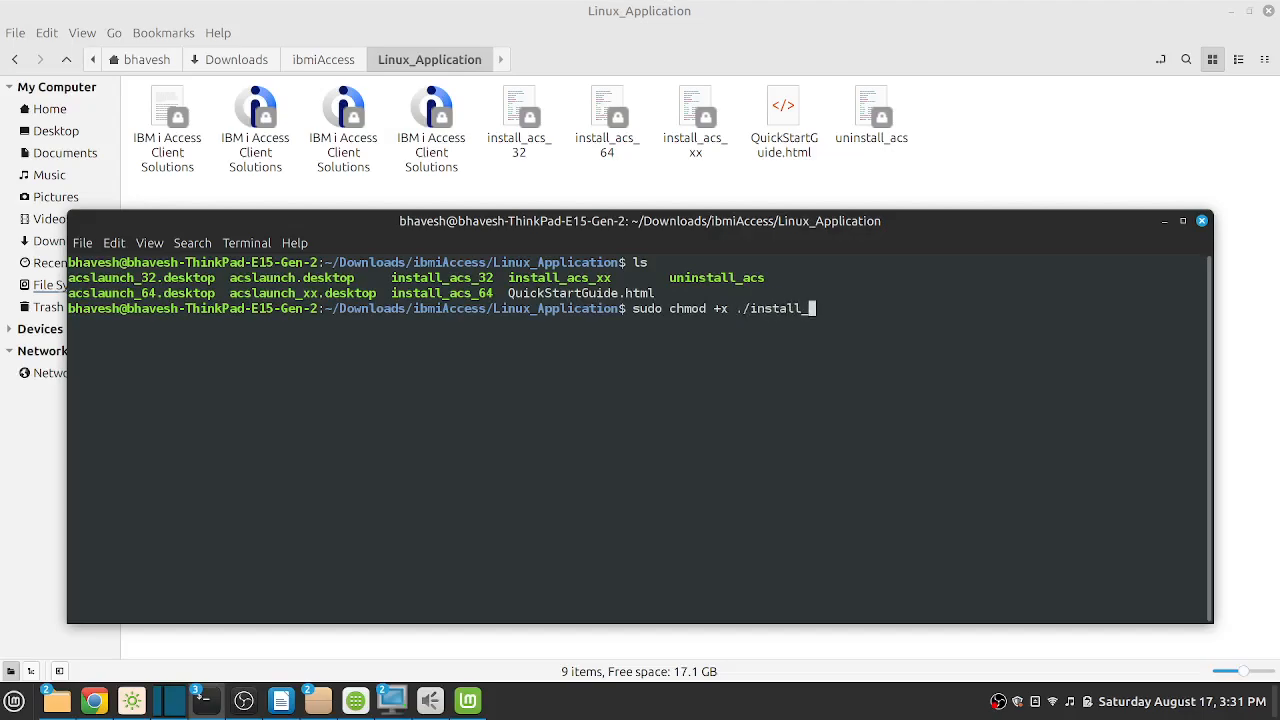
{"action": "type", "text": "acs_"}
{"action": "type", "text": "64"}
{"action": "key", "text": "Return"}
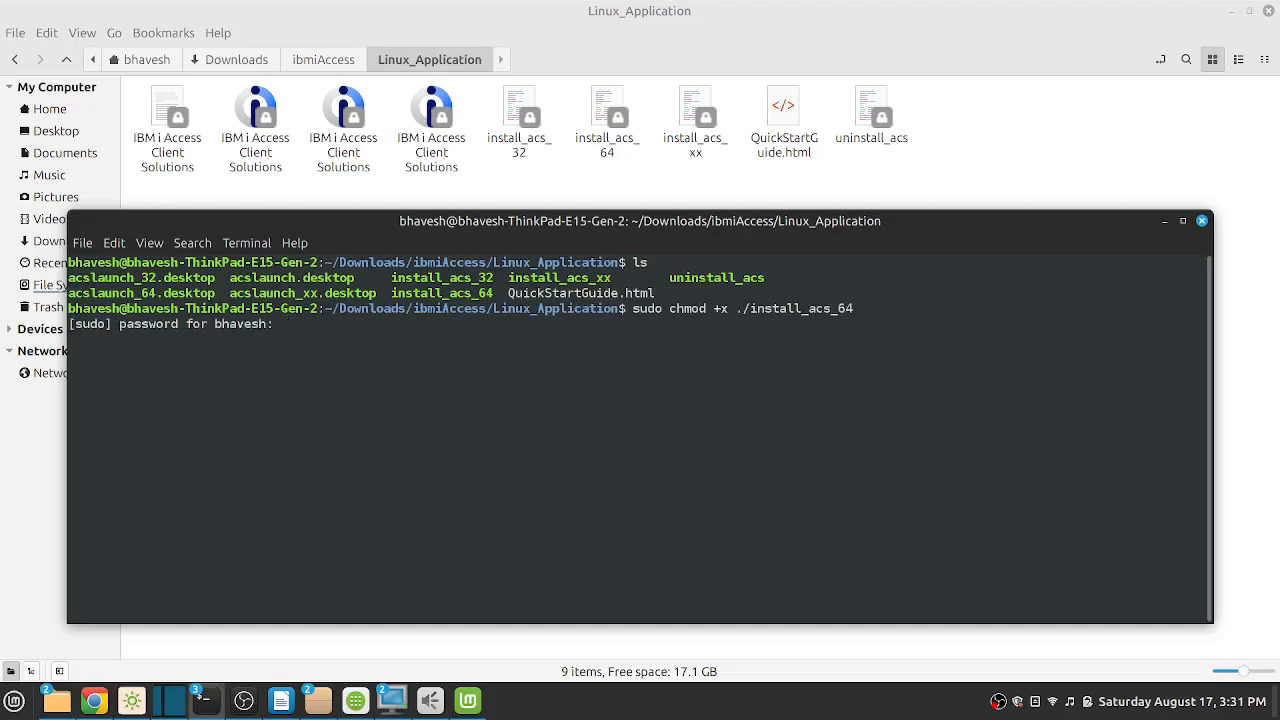
{"action": "type", "text": "************"}
{"action": "key", "text": "Return"}
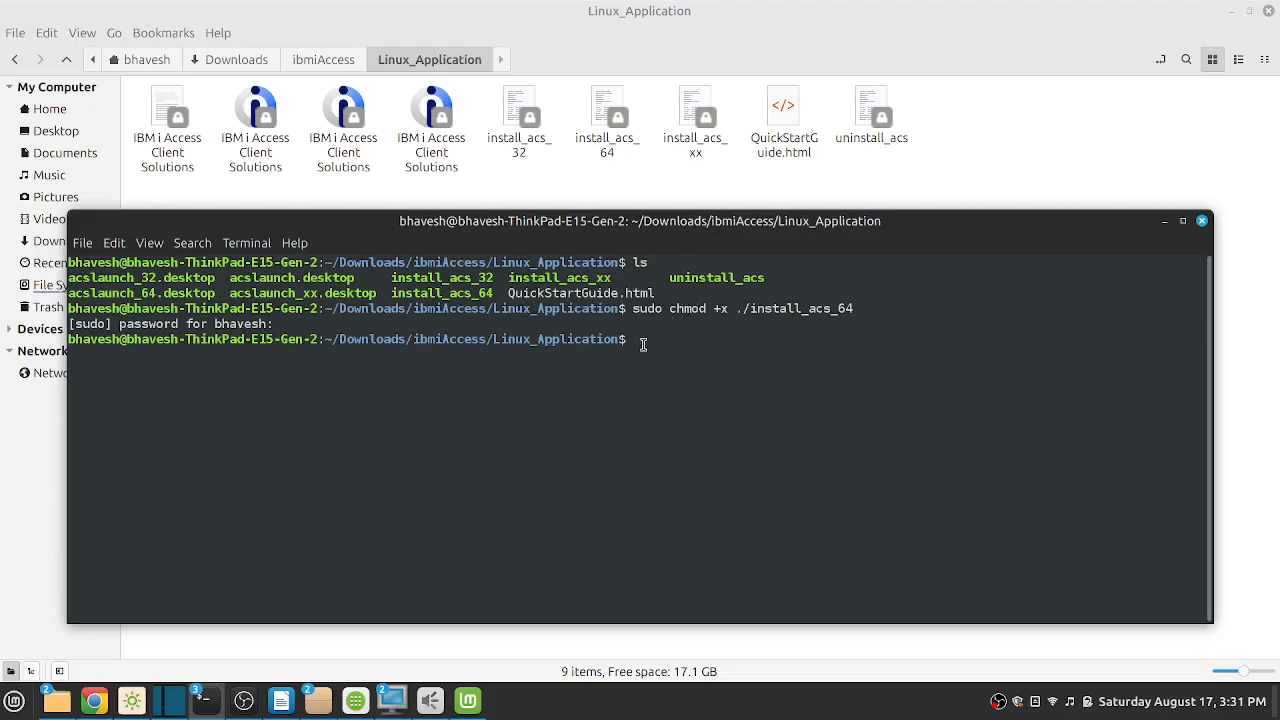
Run the install_acs_64 installer with sudo, acknowledge completion, and clear the terminal
{"action": "type", "text": "sudo ./install_acs_64"}
{"action": "key", "text": "Return"}
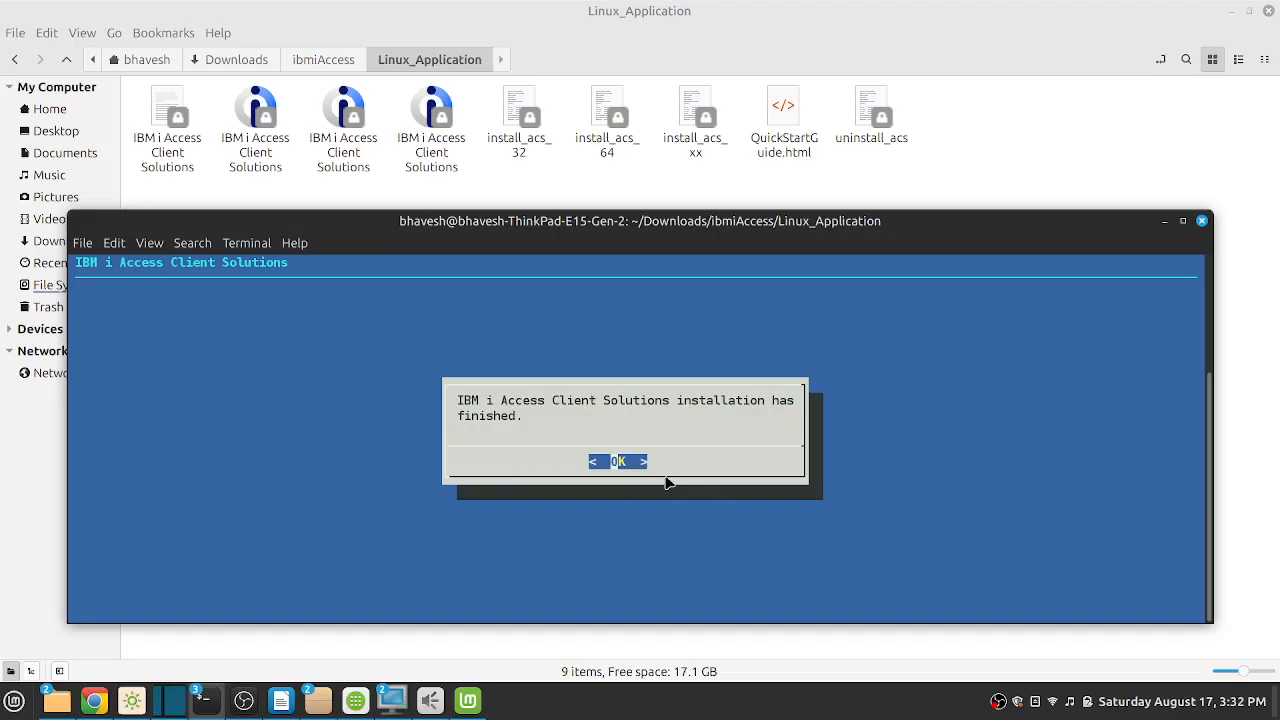
{"action": "key", "text": "Return"}
{"action": "type", "text": "clear"}
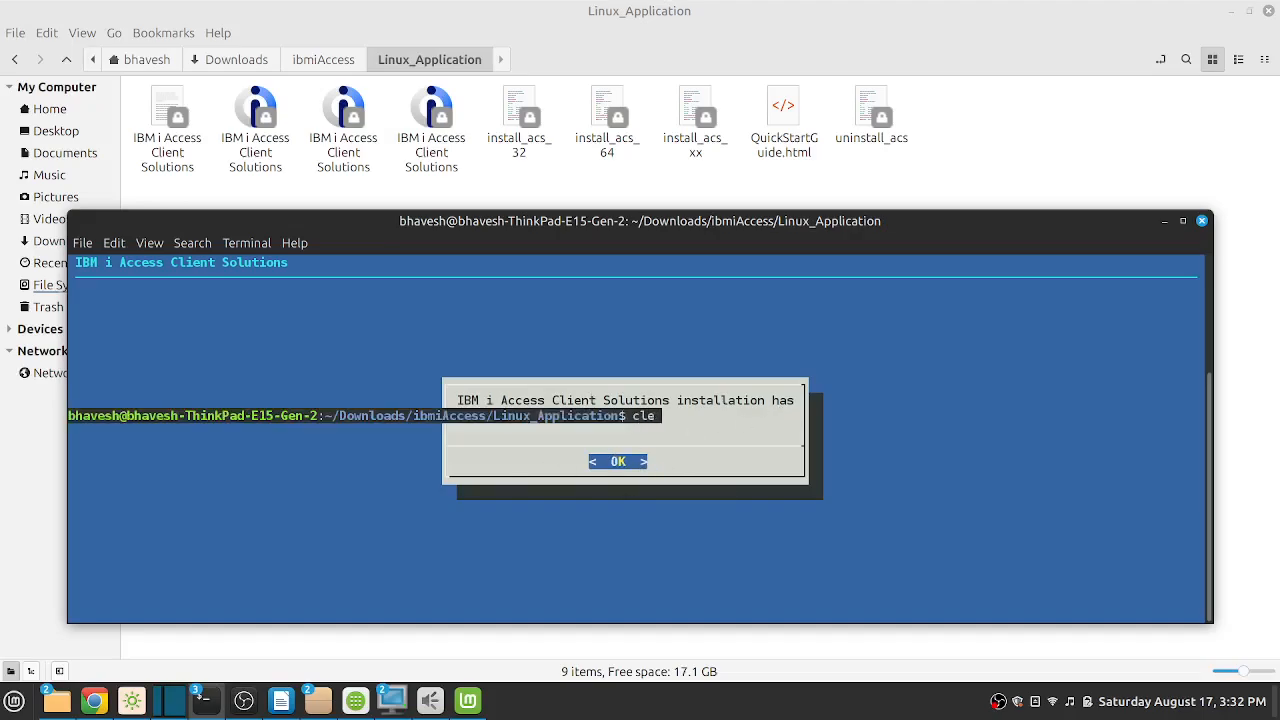
{"action": "key", "text": "Return"}
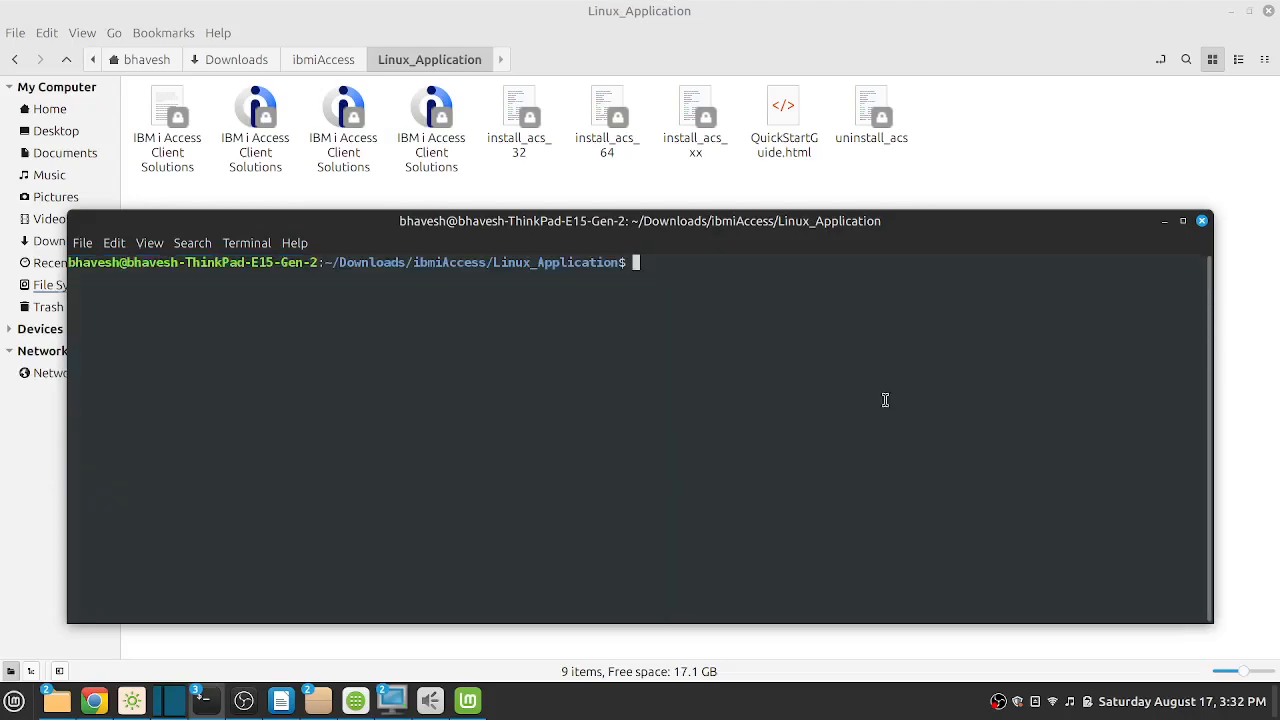
Minimize the terminal and select the first list item in the Writer outline
{"action": "left_click", "coordinate": [1165, 221]}
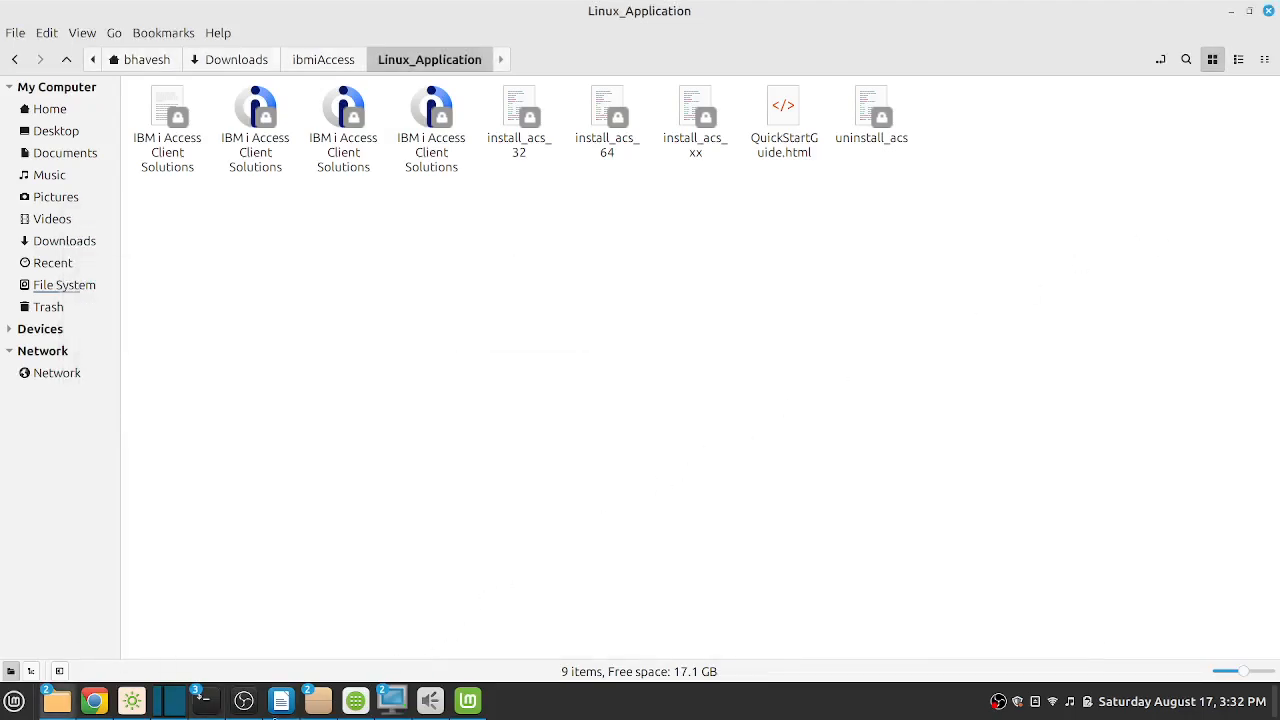
{"action": "left_click", "coordinate": [281, 700]}
{"action": "left_click", "coordinate": [546, 372]}
{"action": "left_click_drag", "start_coordinate": [314, 343], "coordinate": [956, 340]}
Highlight the Installing Java and IBM i Access Client Solutions items in the Writer outline
{"action": "left_click_drag", "start_coordinate": [345, 412], "coordinate": [772, 419]}
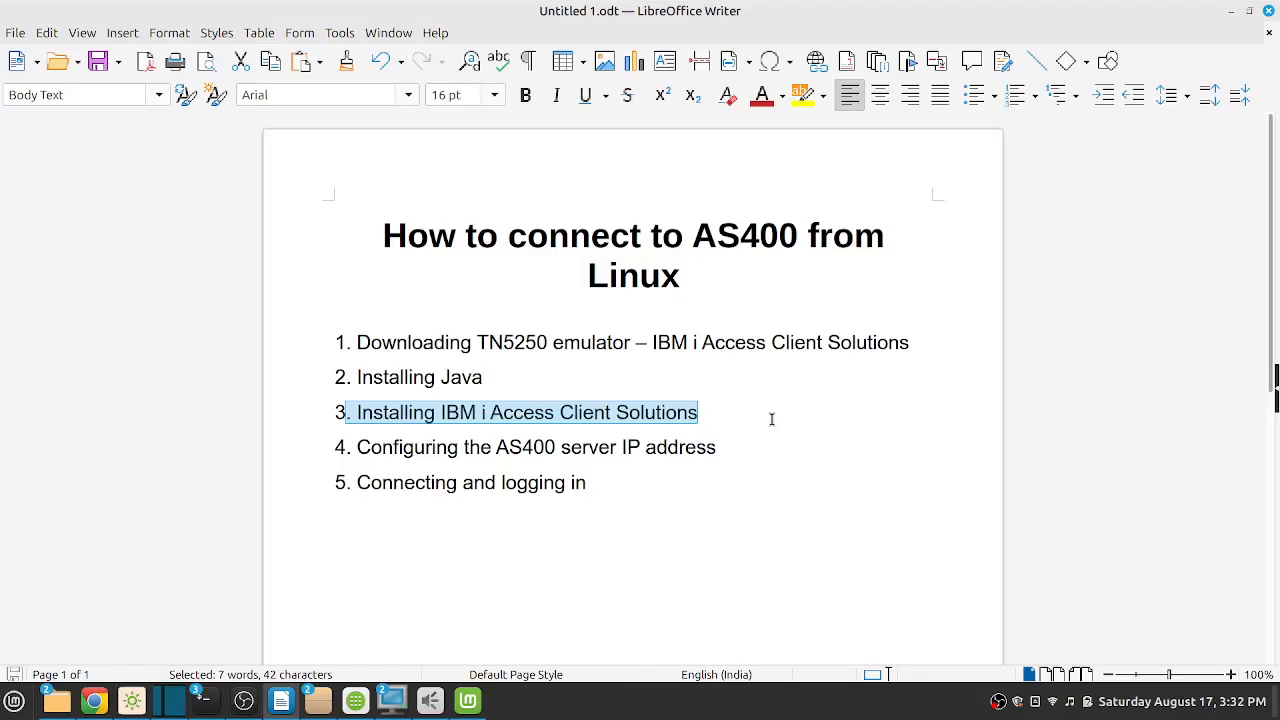
{"action": "left_click_drag", "start_coordinate": [646, 350], "coordinate": [927, 345]}
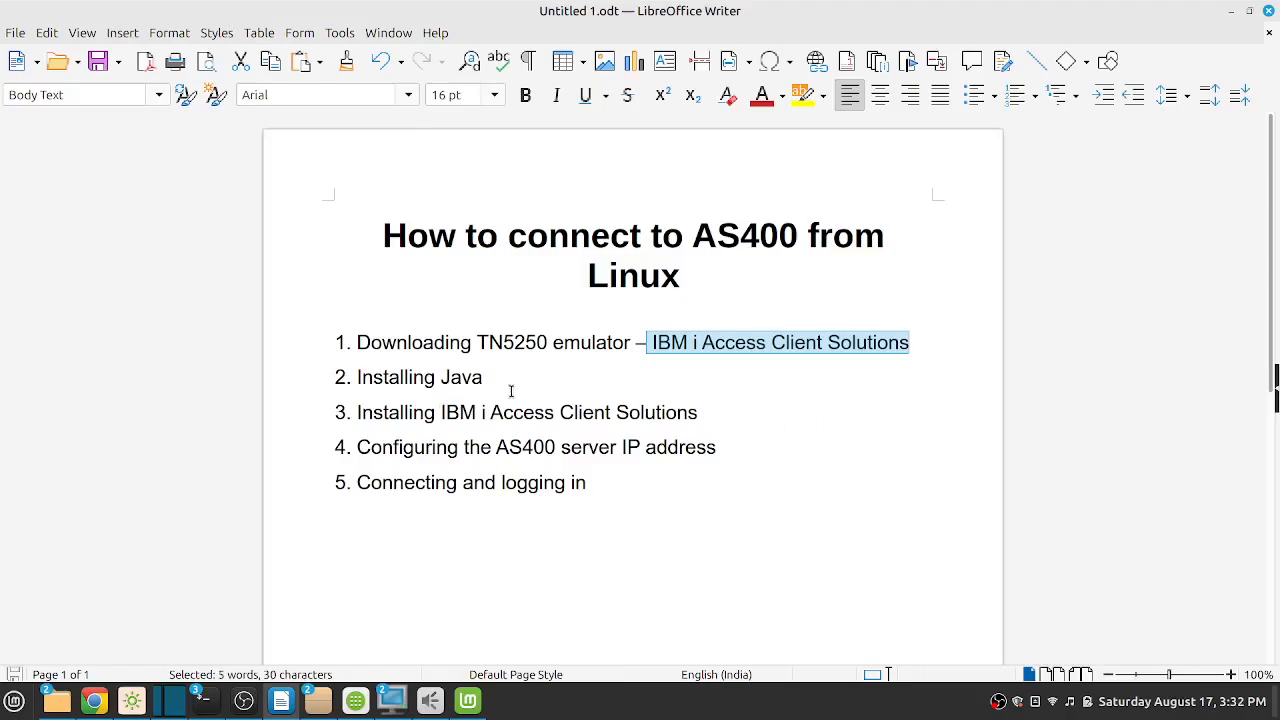
{"action": "left_click_drag", "start_coordinate": [504, 391], "coordinate": [334, 374]}
{"action": "left_click_drag", "start_coordinate": [636, 343], "coordinate": [960, 344]}
{"action": "left_click", "coordinate": [772, 376]}
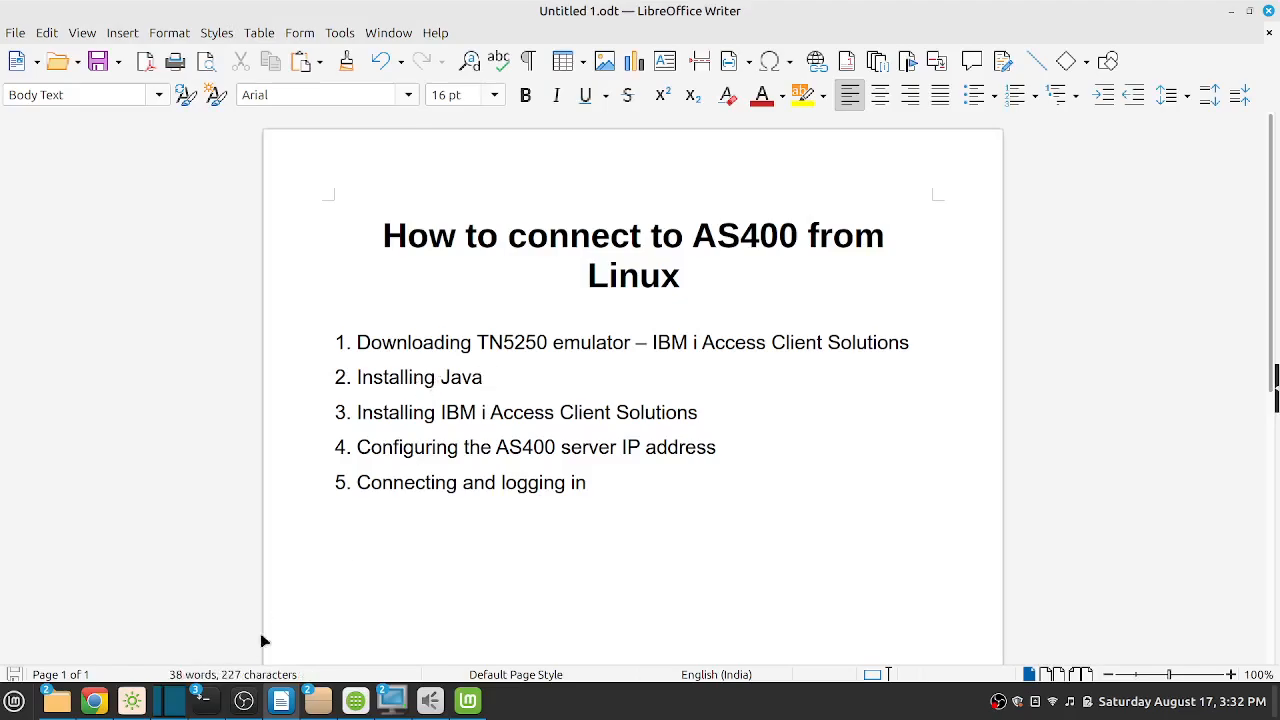
Confirm Java with java -version showing OpenJDK 11.0.24, then return to Software Manager
{"action": "mouse_move", "coordinate": [172, 700]}
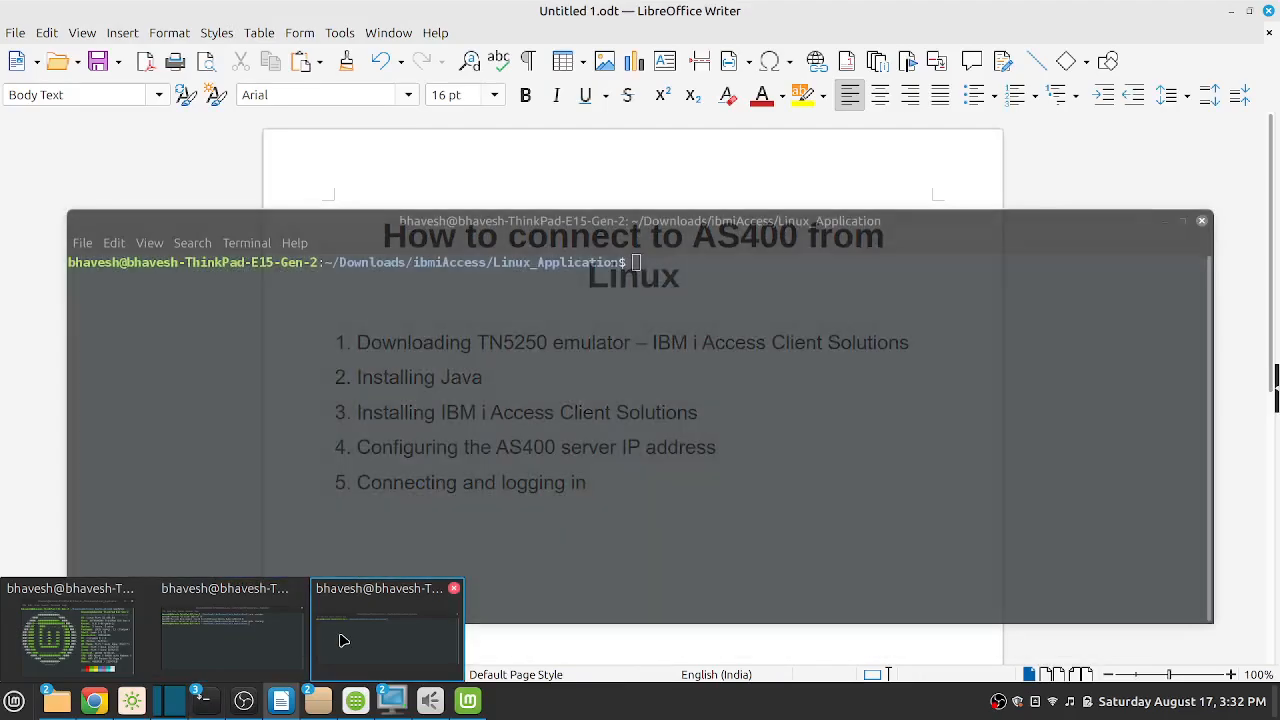
{"action": "left_click", "coordinate": [340, 640]}
{"action": "type", "text": "java -version"}
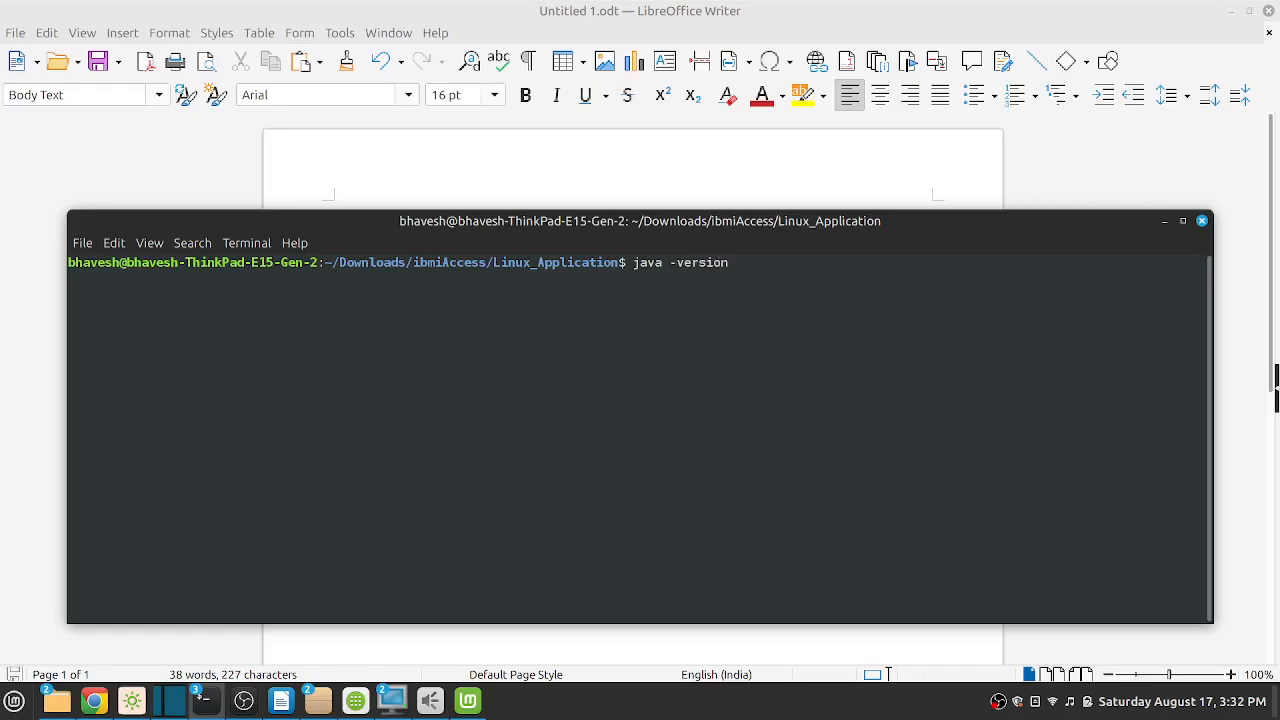
{"action": "key", "text": "Return"}
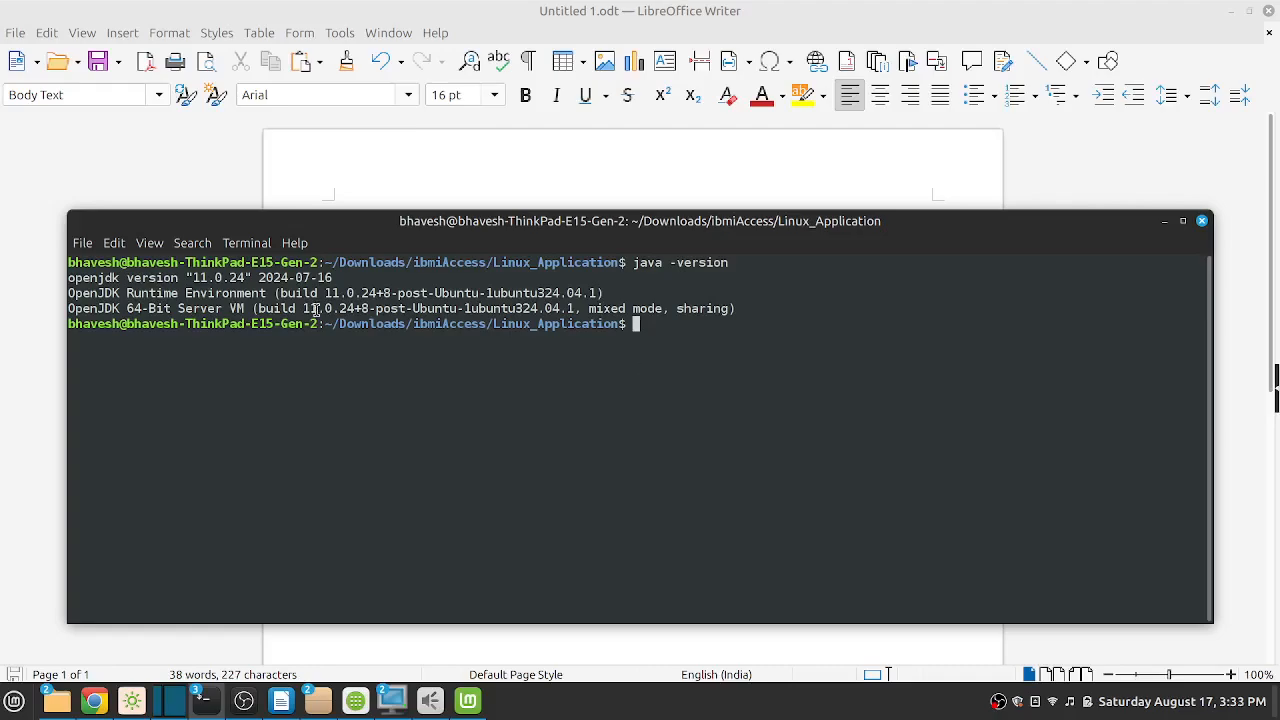
{"action": "left_click_drag", "start_coordinate": [68, 277], "coordinate": [791, 314]}
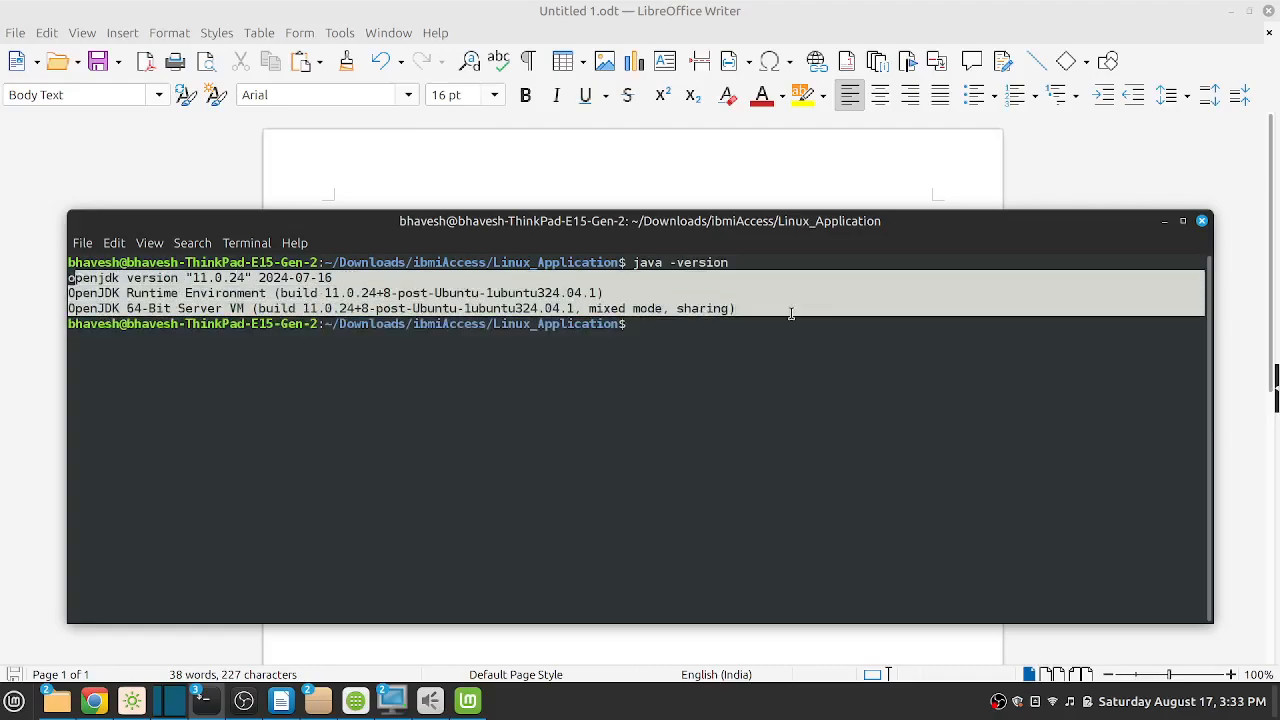
{"action": "left_click", "coordinate": [366, 307]}
{"action": "left_click_drag", "start_coordinate": [78, 279], "coordinate": [800, 312]}
{"action": "left_click", "coordinate": [809, 334]}
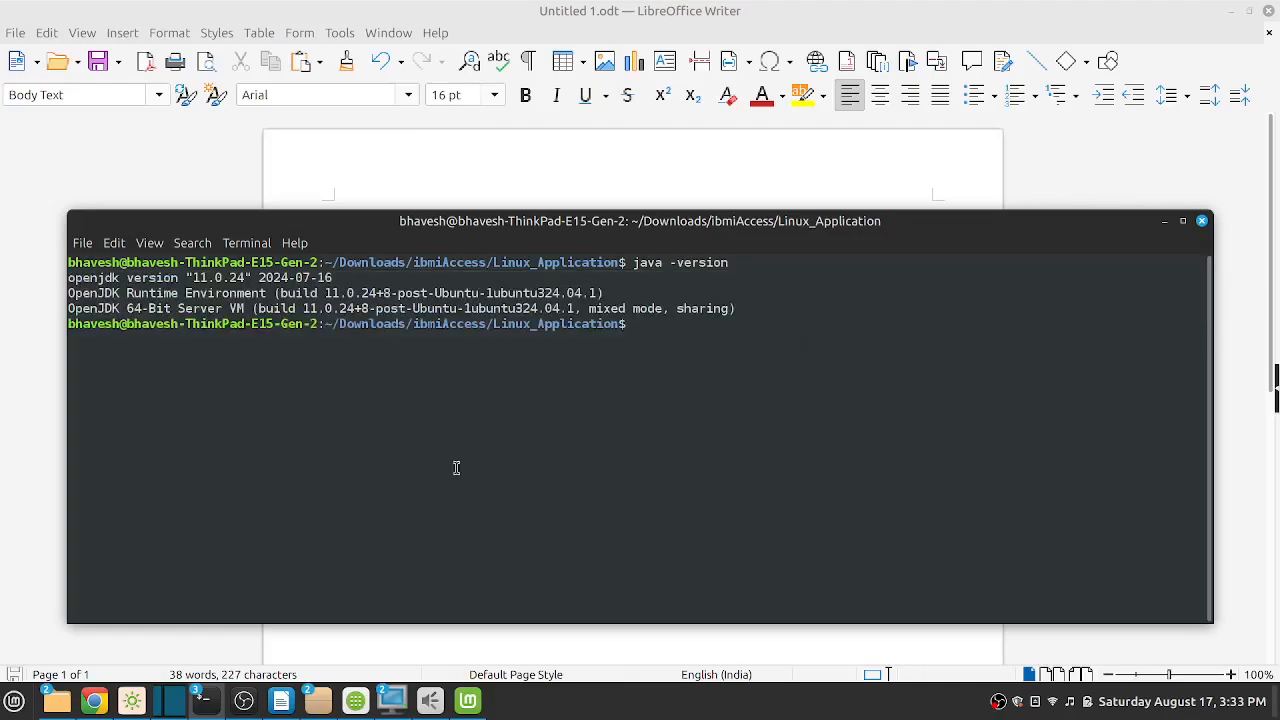
{"action": "mouse_move", "coordinate": [316, 695]}
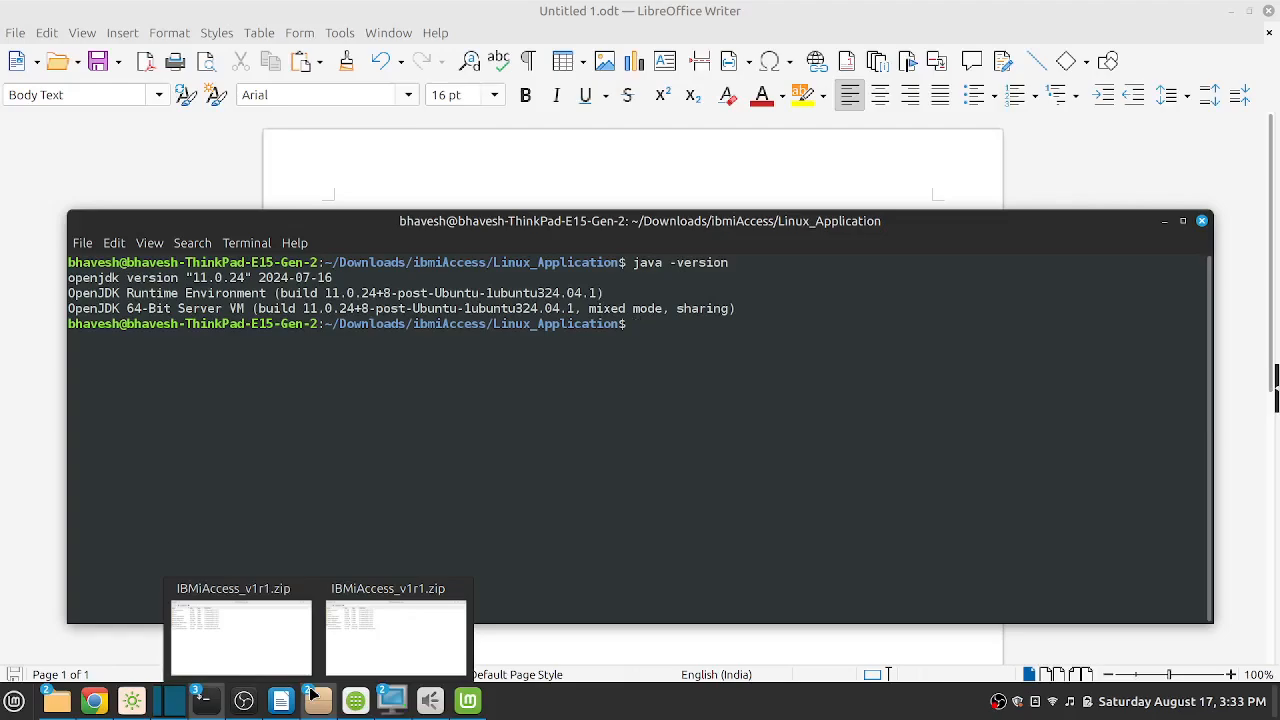
{"action": "left_click", "coordinate": [356, 700]}
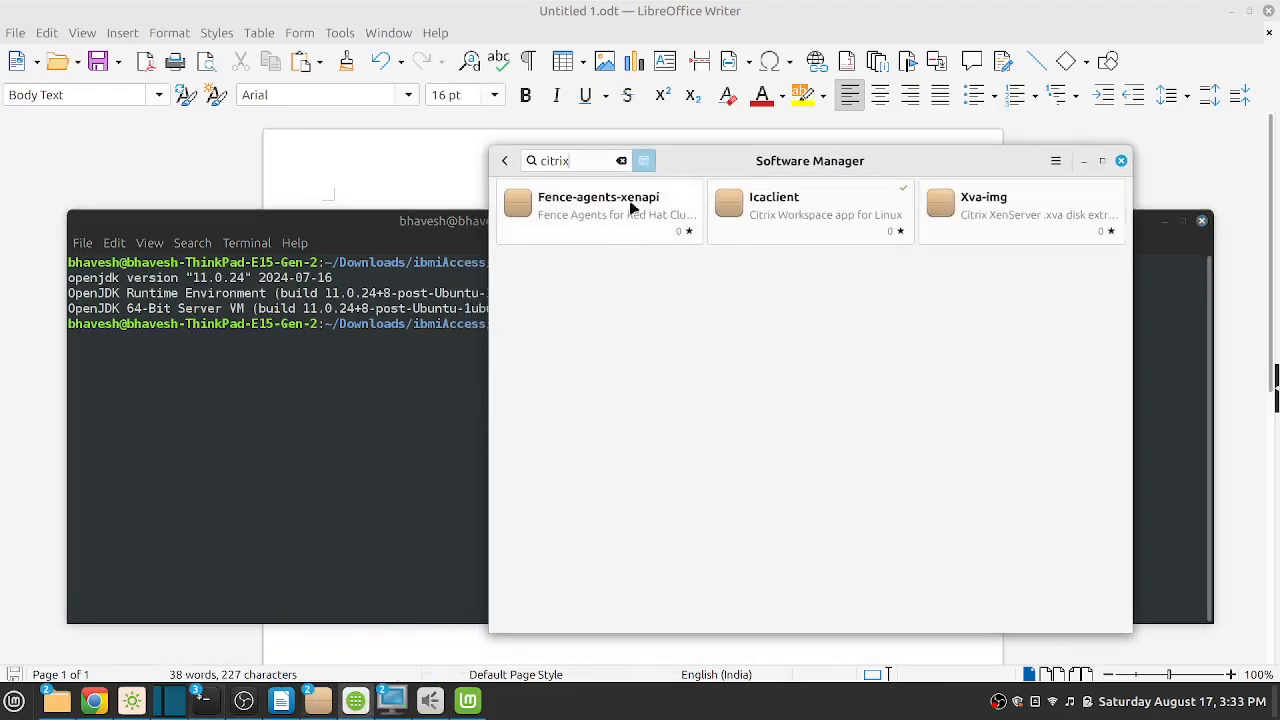
Search Software Manager for openjdk and open the installed Openjdk-11-jre package details
{"action": "double_click", "coordinate": [550, 161]}
{"action": "key", "text": "BackSpace"}
{"action": "type", "text": "openjdk"}
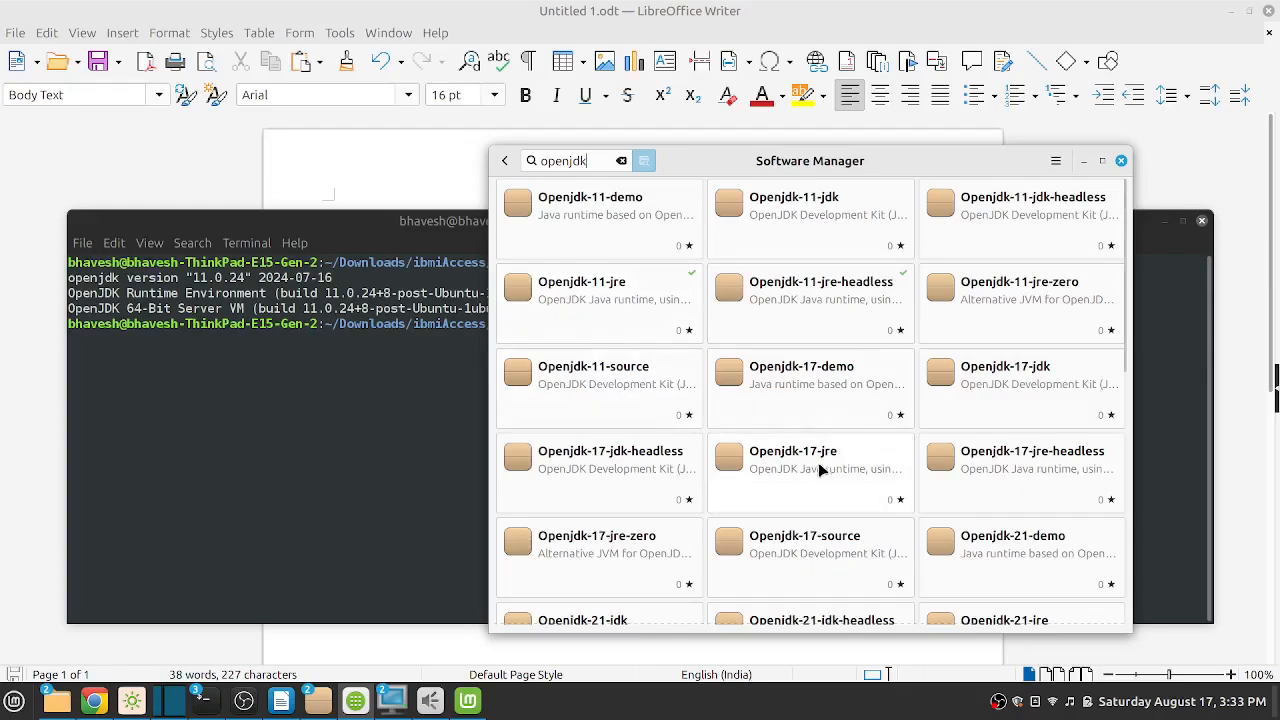
{"action": "scroll", "coordinate": [800, 457], "scroll_direction": "down", "scroll_amount": 5}
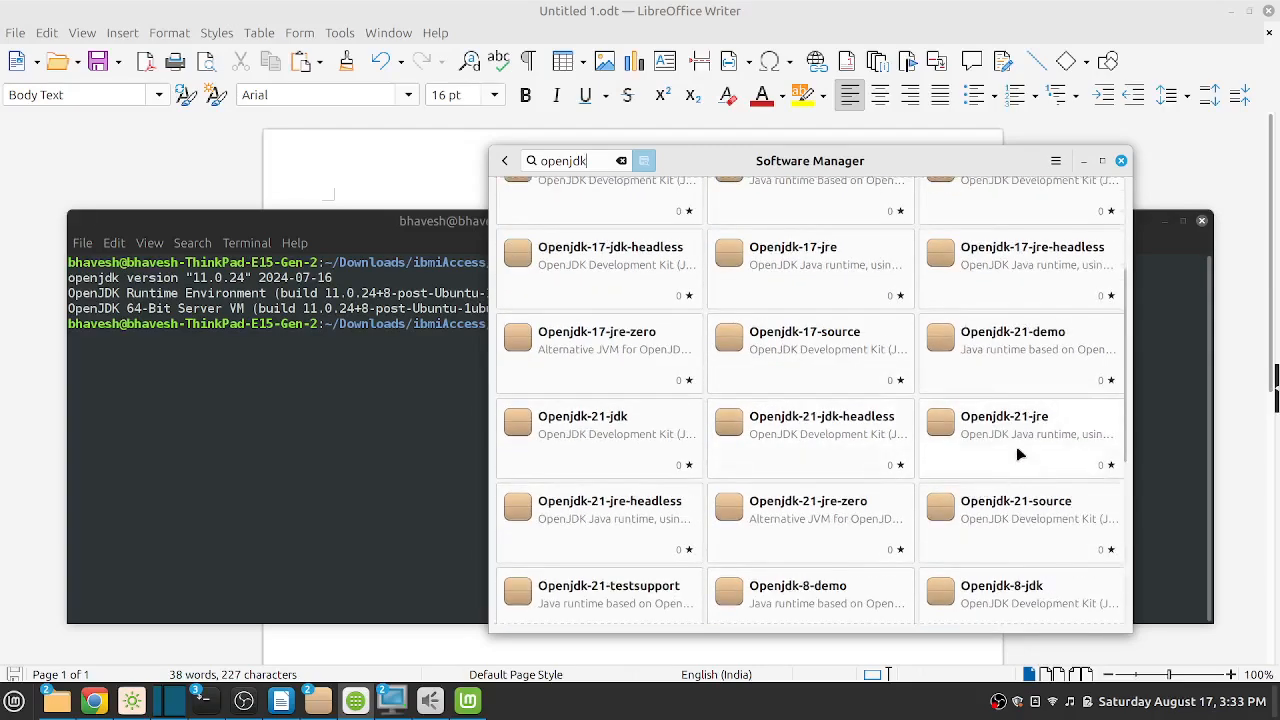
{"action": "scroll", "coordinate": [1008, 410], "scroll_direction": "down", "scroll_amount": 4}
{"action": "scroll", "coordinate": [960, 365], "scroll_direction": "up", "scroll_amount": 6}
{"action": "scroll", "coordinate": [1015, 445], "scroll_direction": "down", "scroll_amount": 4}
{"action": "scroll", "coordinate": [823, 463], "scroll_direction": "up", "scroll_amount": 2}
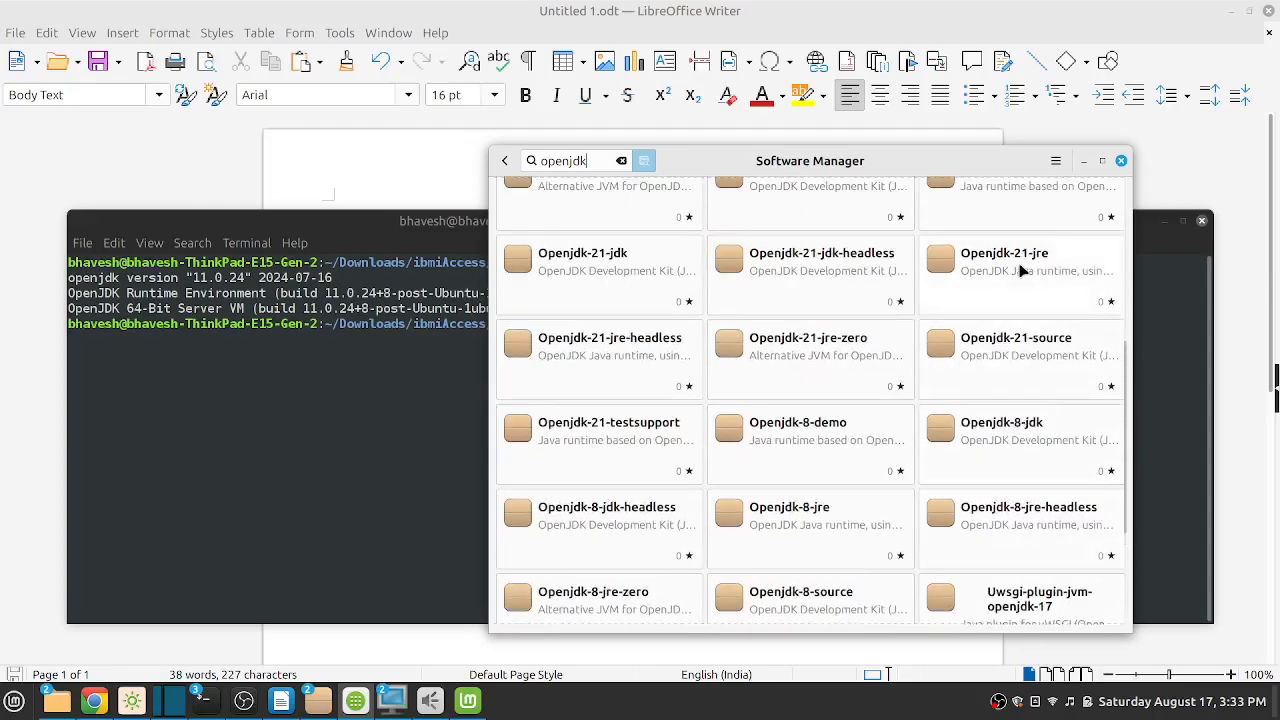
{"action": "scroll", "coordinate": [1014, 270], "scroll_direction": "up", "scroll_amount": 3}
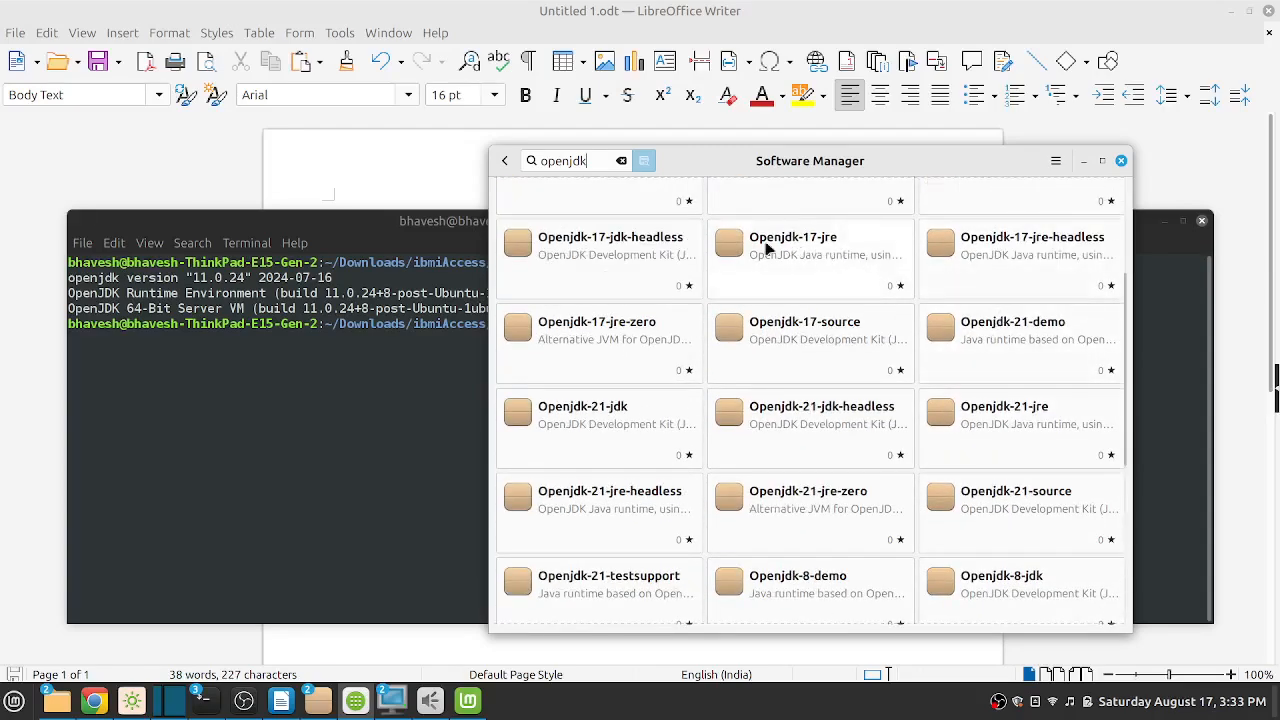
{"action": "scroll", "coordinate": [838, 245], "scroll_direction": "up", "scroll_amount": 3}
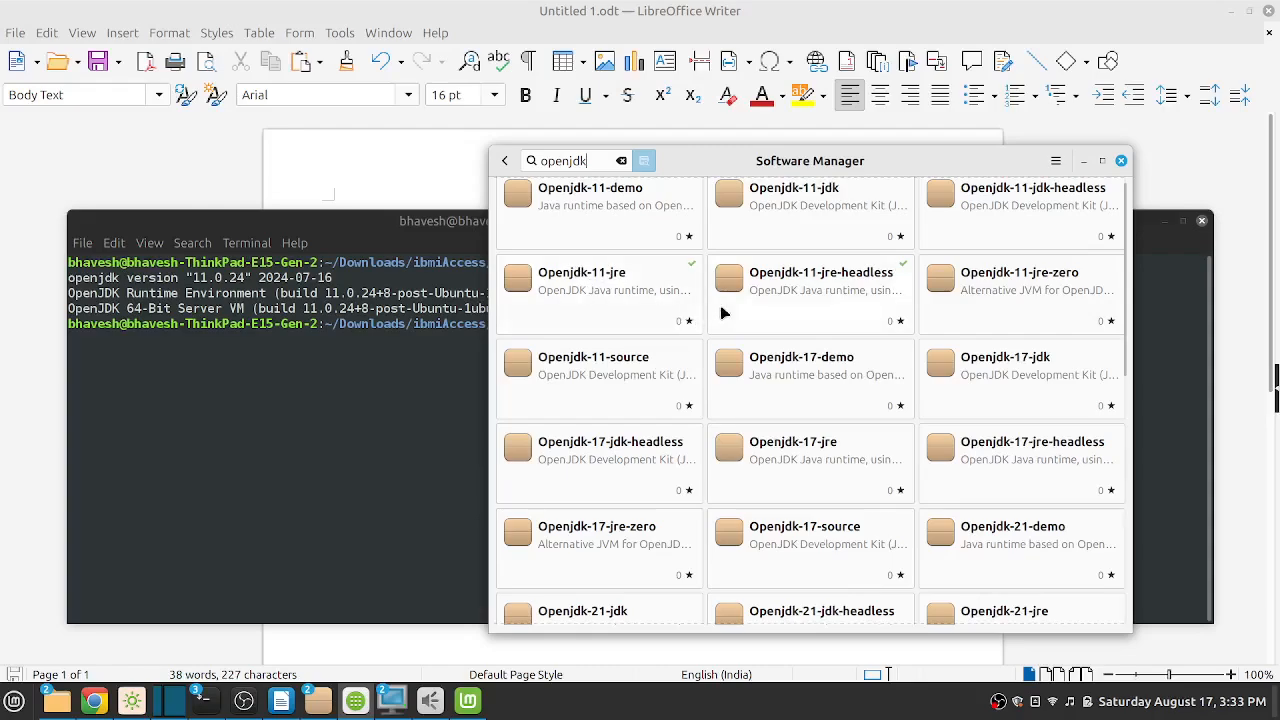
{"action": "scroll", "coordinate": [840, 200], "scroll_direction": "up", "scroll_amount": 1}
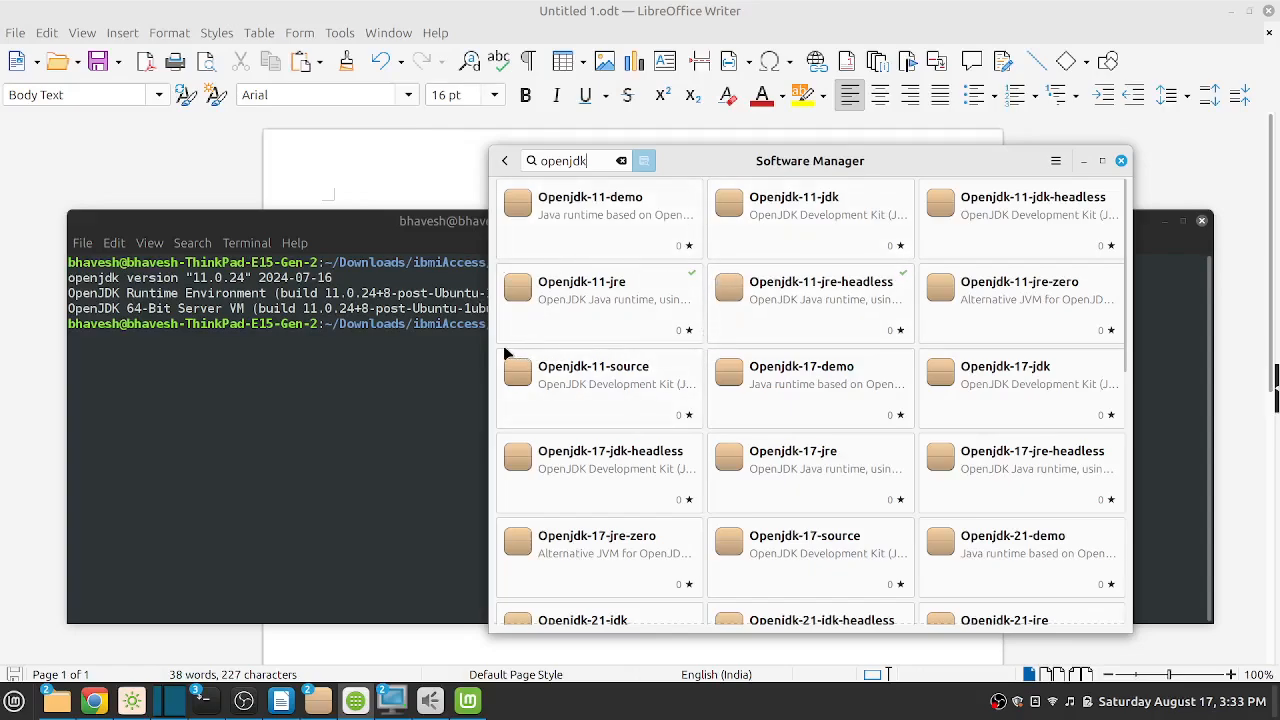
{"action": "left_click", "coordinate": [594, 312]}
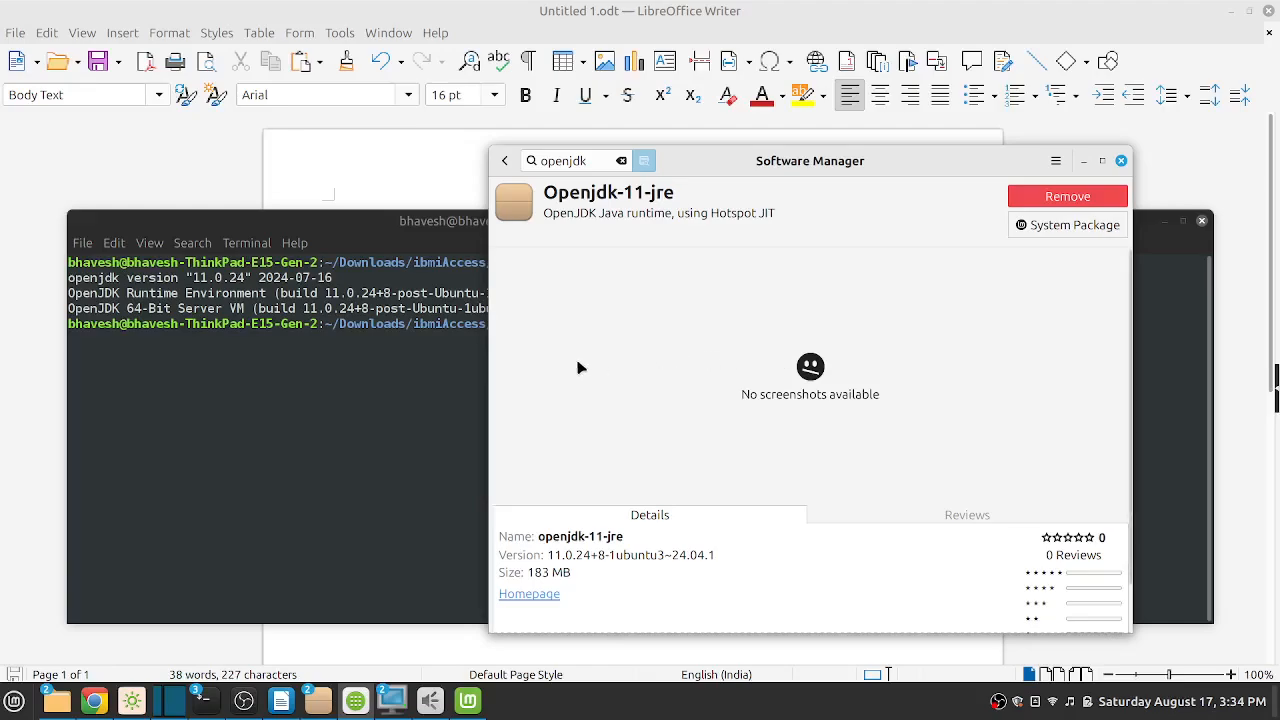
Highlight the java -version command and its output in the terminal, then minimise it
{"action": "left_click", "coordinate": [351, 374]}
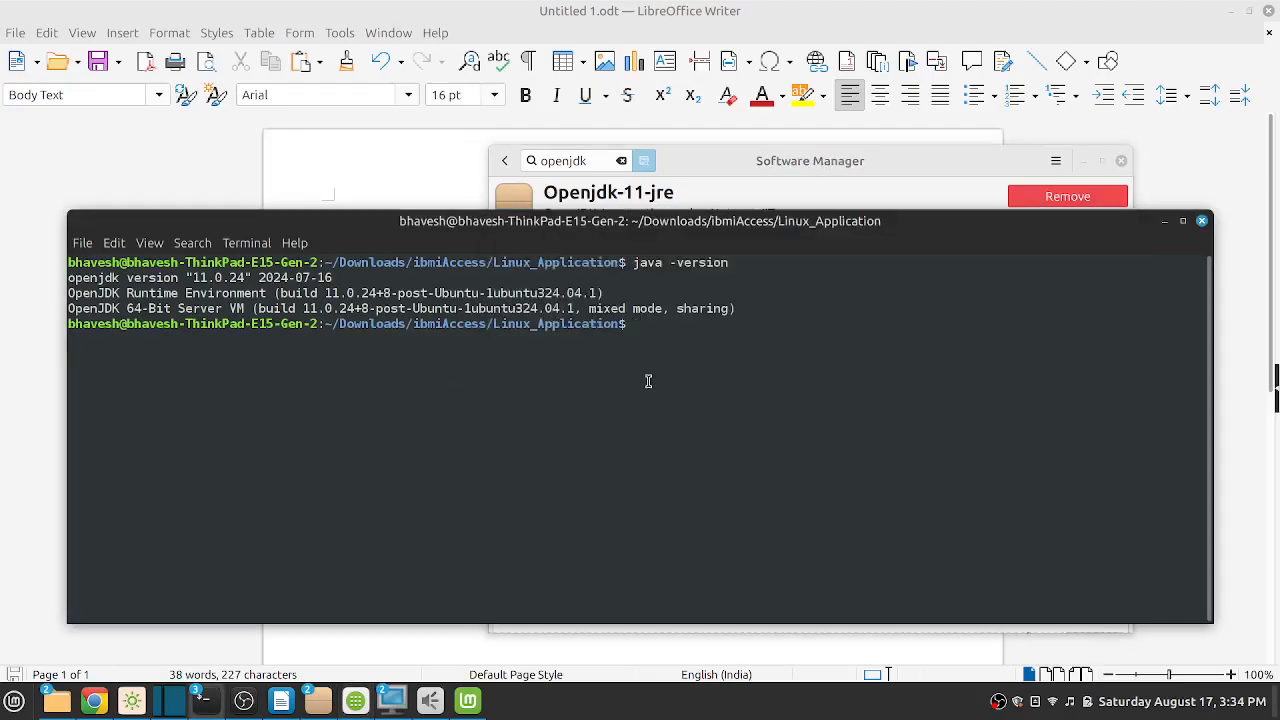
{"action": "left_click_drag", "start_coordinate": [632, 262], "coordinate": [770, 263]}
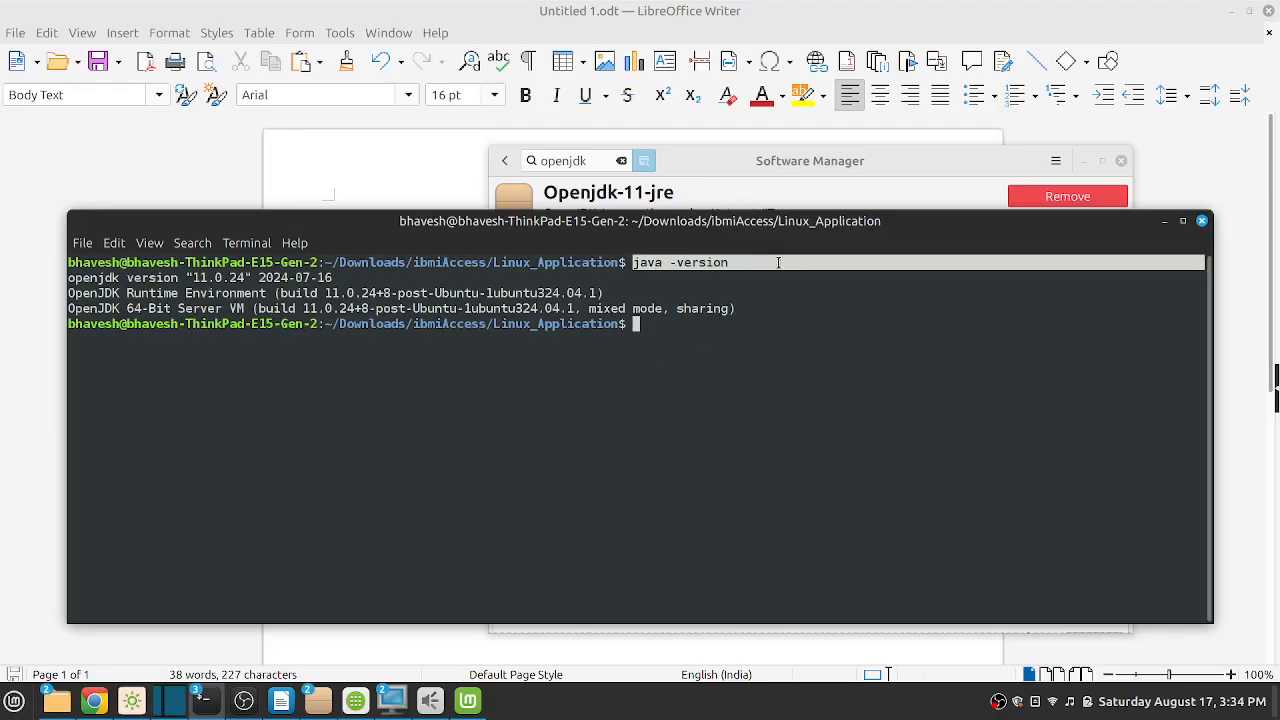
{"action": "left_click", "coordinate": [651, 338]}
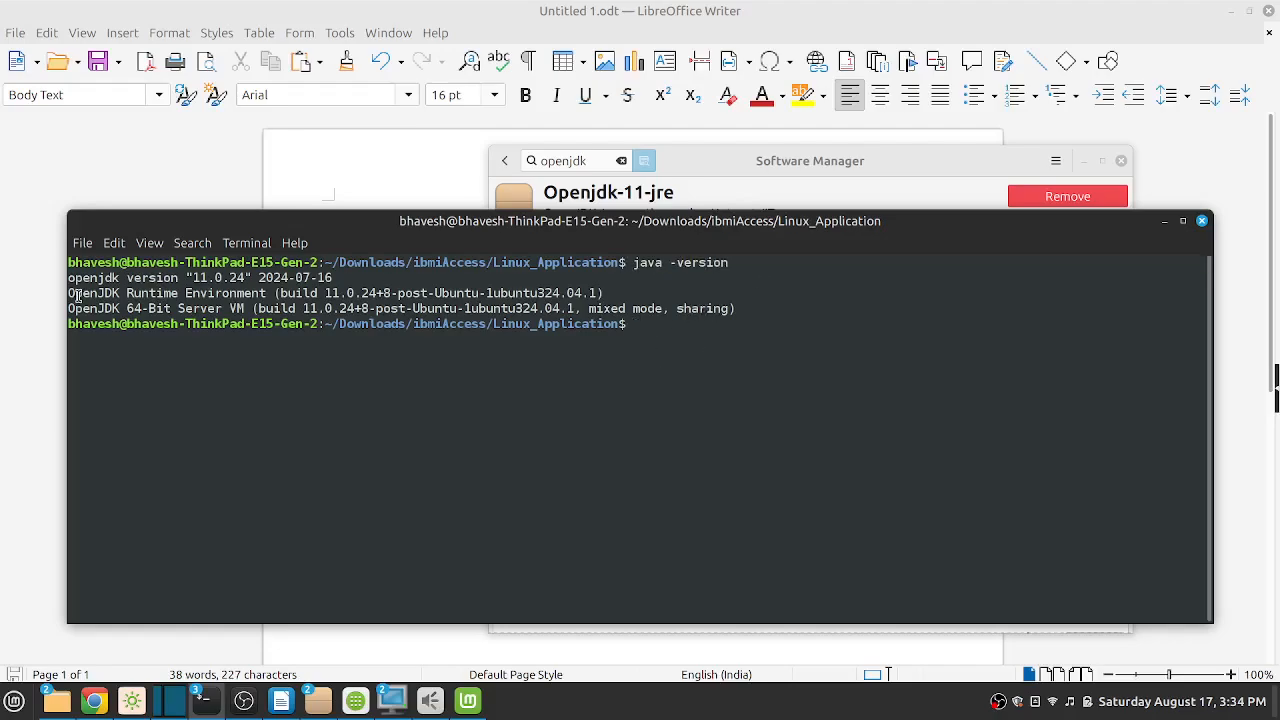
{"action": "left_click_drag", "start_coordinate": [70, 280], "coordinate": [808, 306]}
{"action": "left_click", "coordinate": [748, 342]}
{"action": "left_click", "coordinate": [1164, 221]}
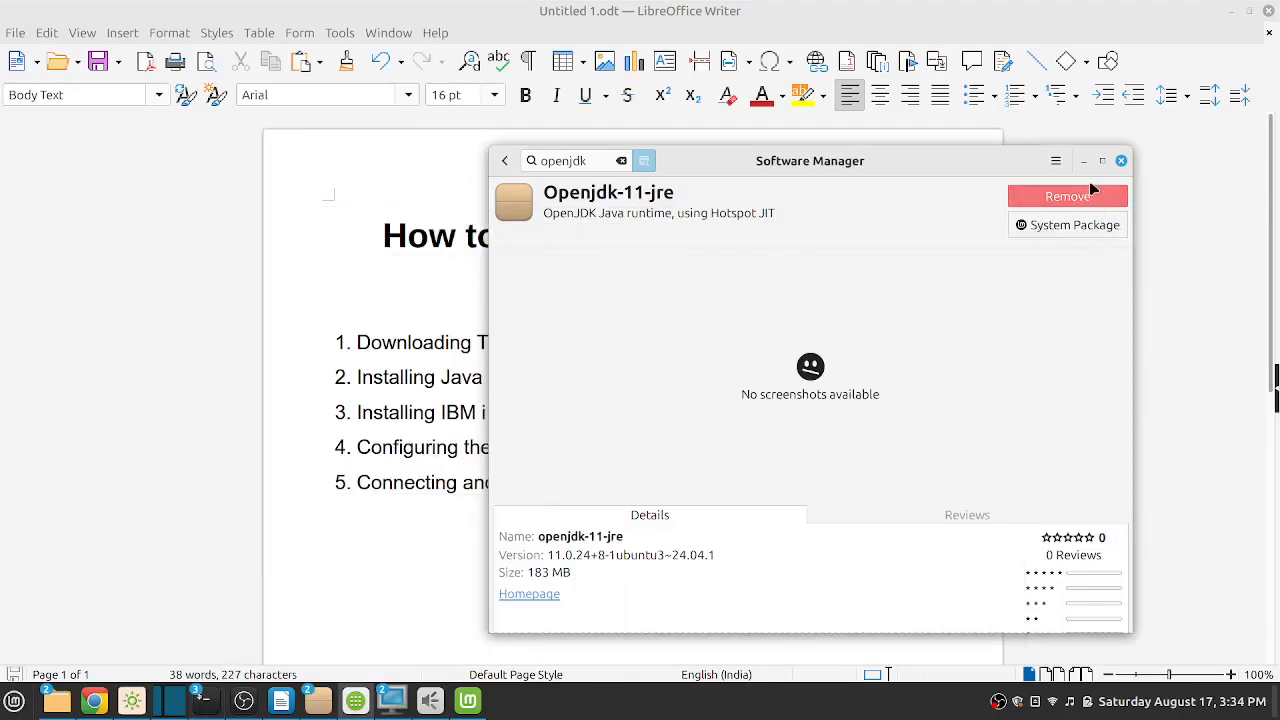
Minimise Software Manager and highlight list items 2 and 3 in the Writer outline
{"action": "left_click", "coordinate": [1084, 164]}
{"action": "left_click_drag", "start_coordinate": [520, 378], "coordinate": [304, 414]}
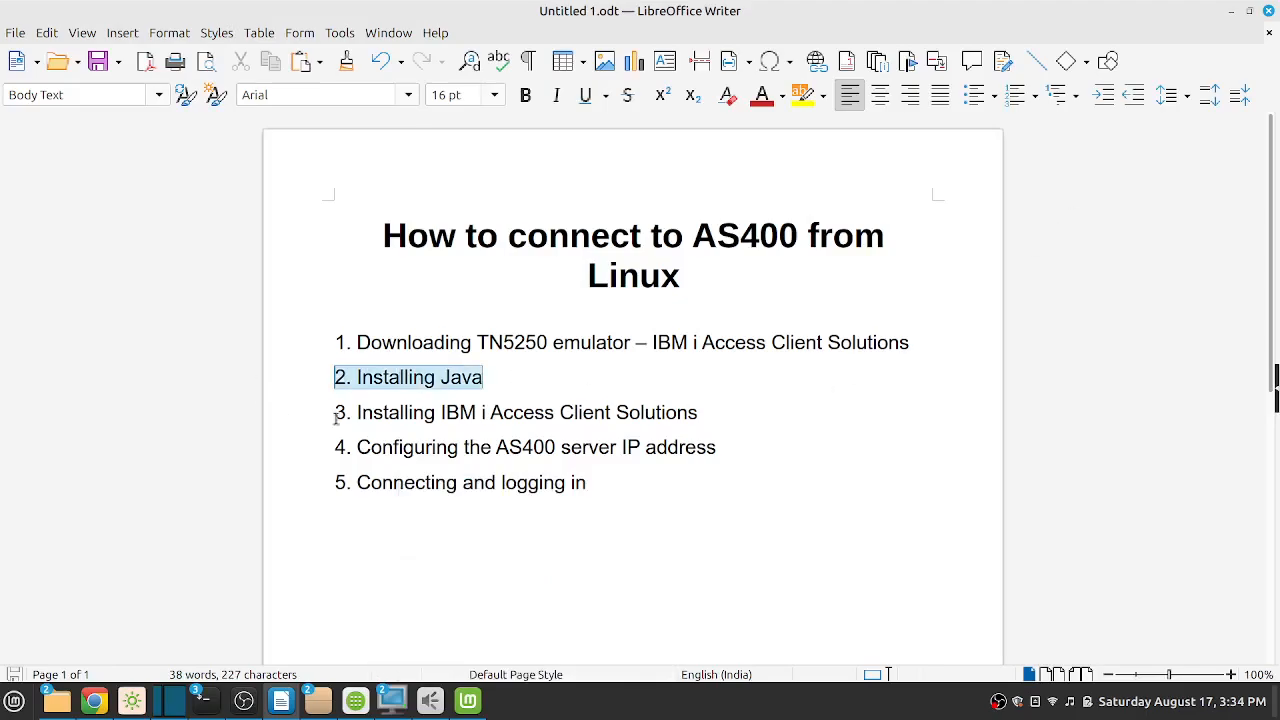
{"action": "left_click_drag", "start_coordinate": [720, 404], "coordinate": [322, 410]}
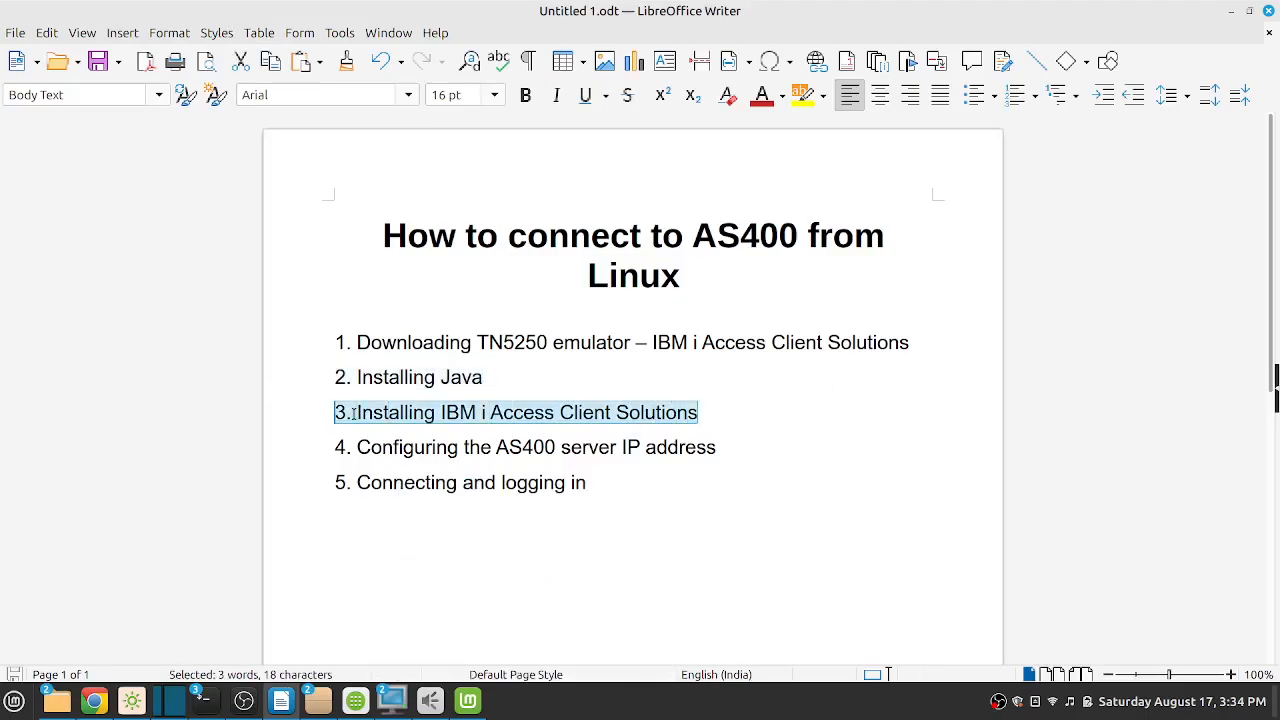
{"action": "left_click", "coordinate": [745, 401]}
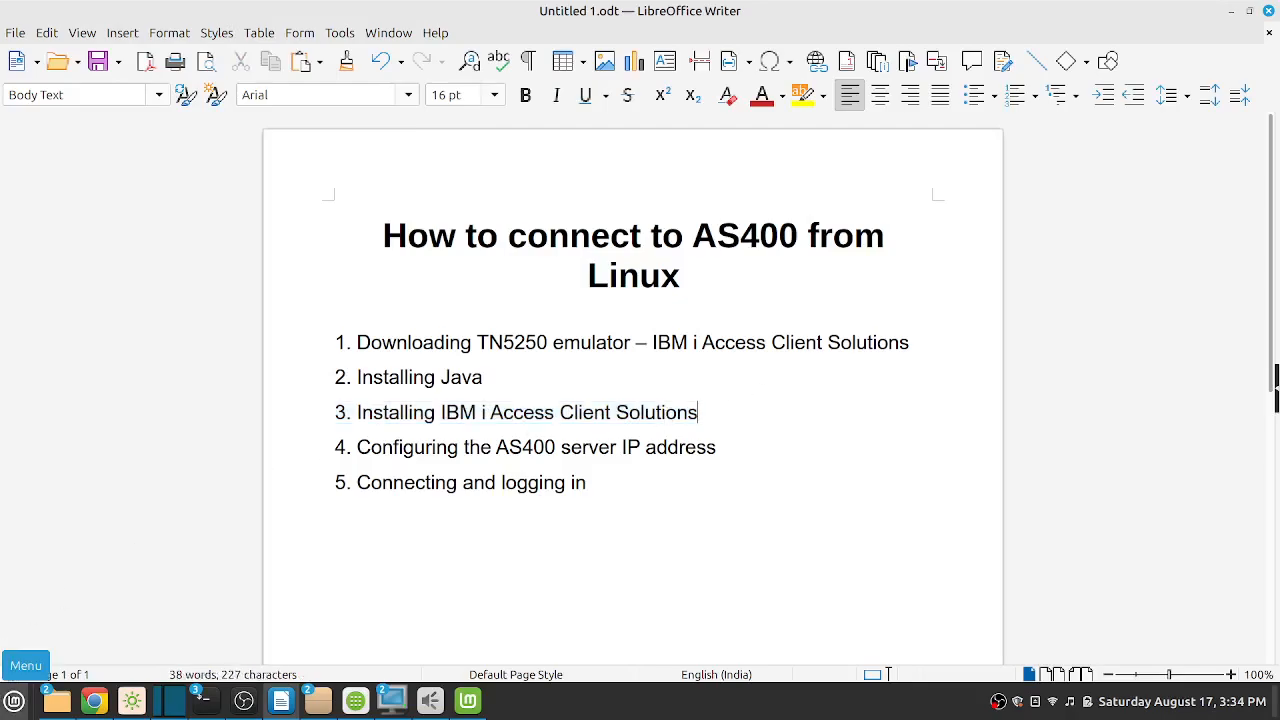
Launch IBM i Access Client Solutions from the Mint menu search 'ibm' and resize its window
{"action": "left_click", "coordinate": [14, 700]}
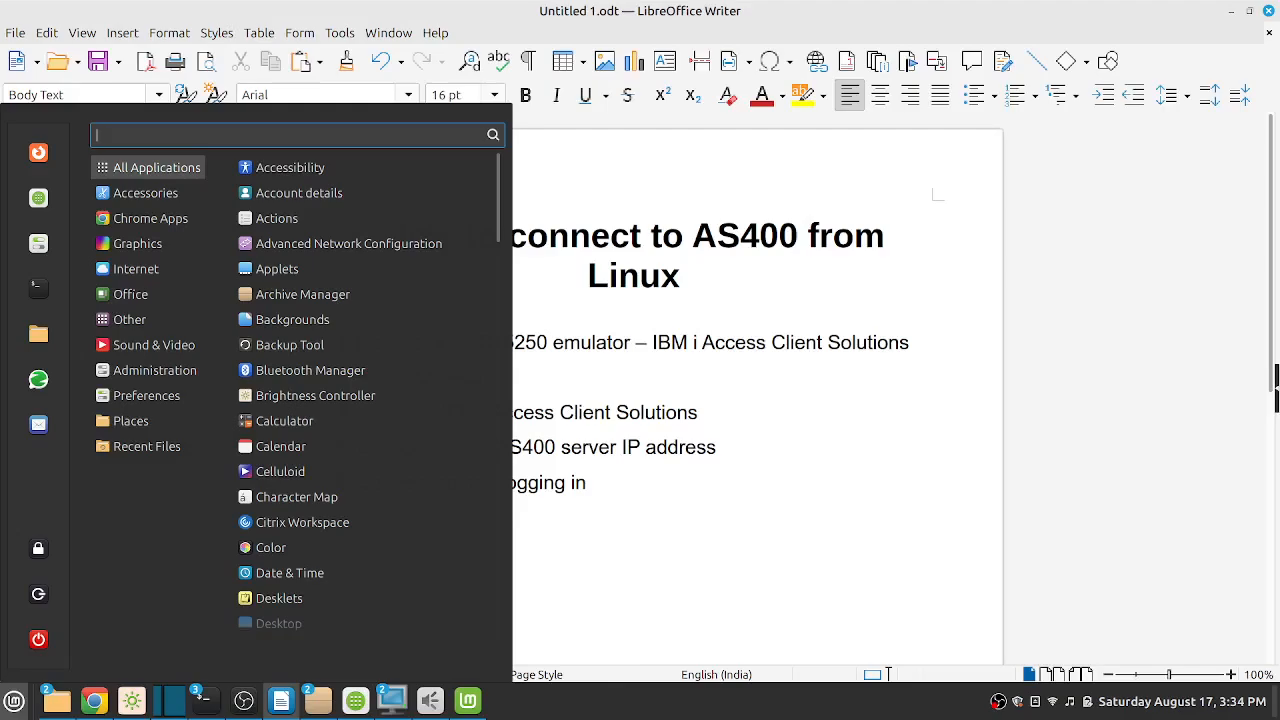
{"action": "type", "text": "ibm"}
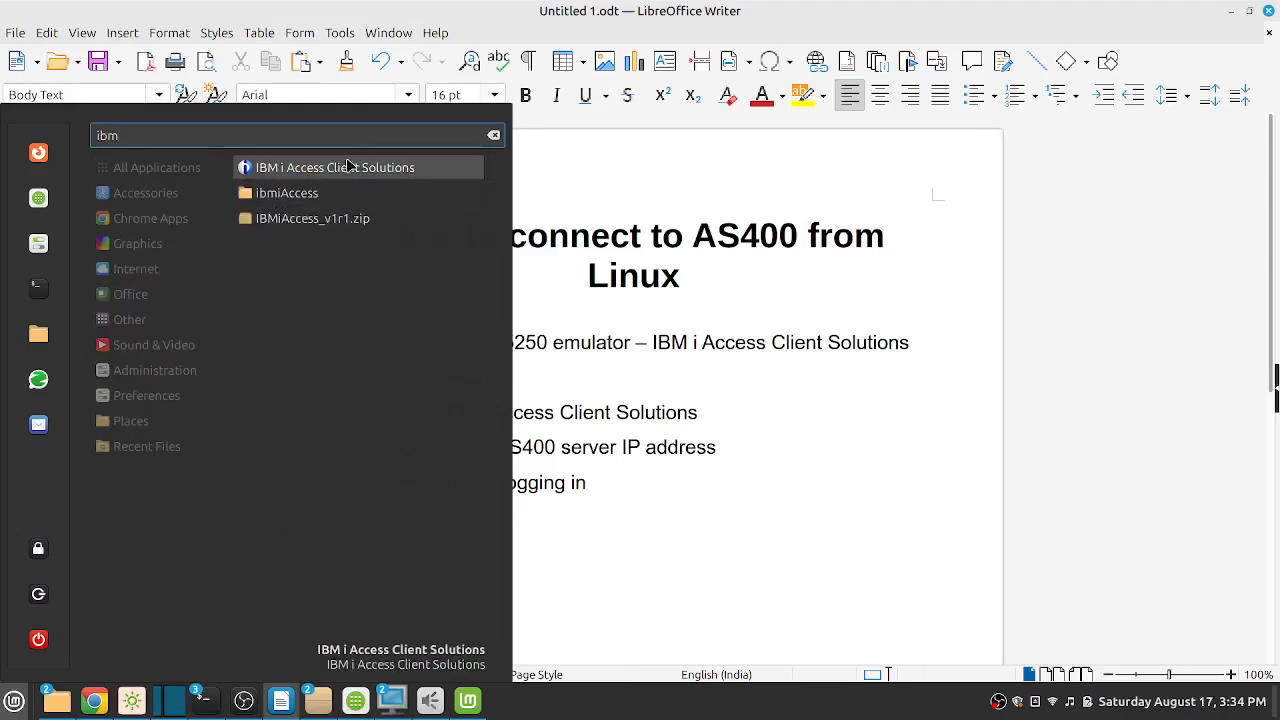
{"action": "left_click", "coordinate": [420, 168]}
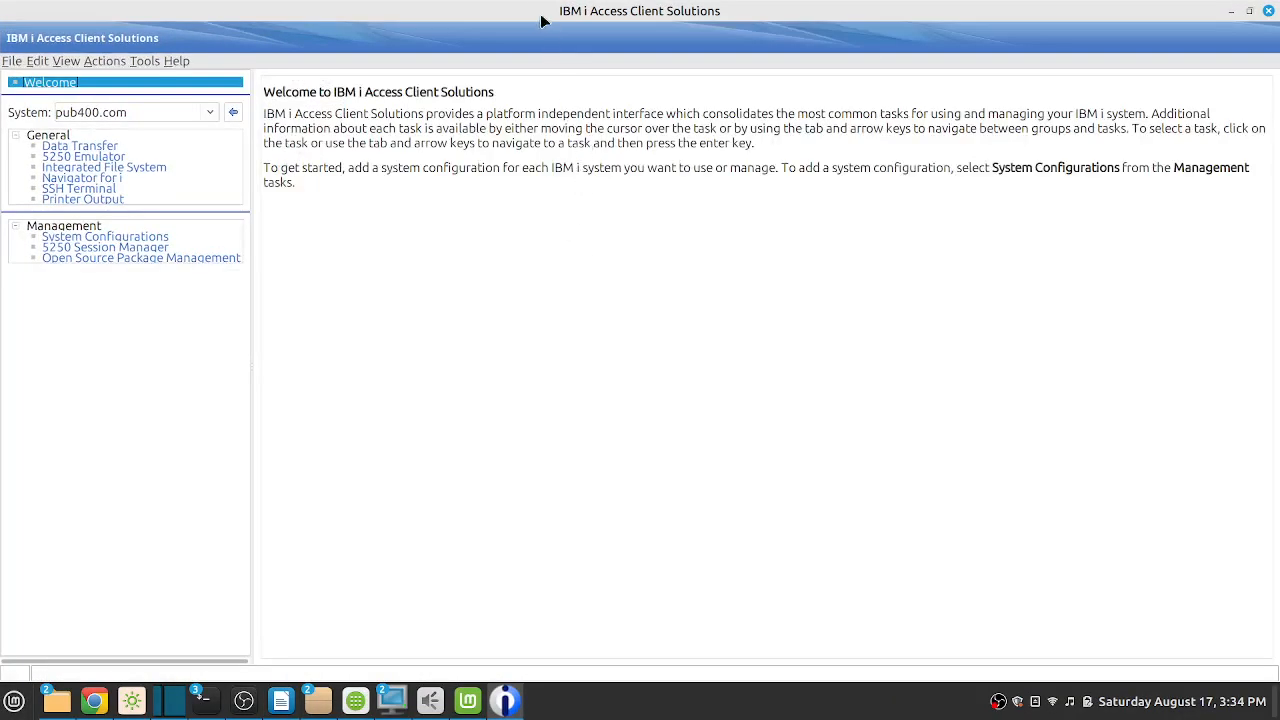
{"action": "left_click_drag", "start_coordinate": [541, 20], "coordinate": [437, 188]}
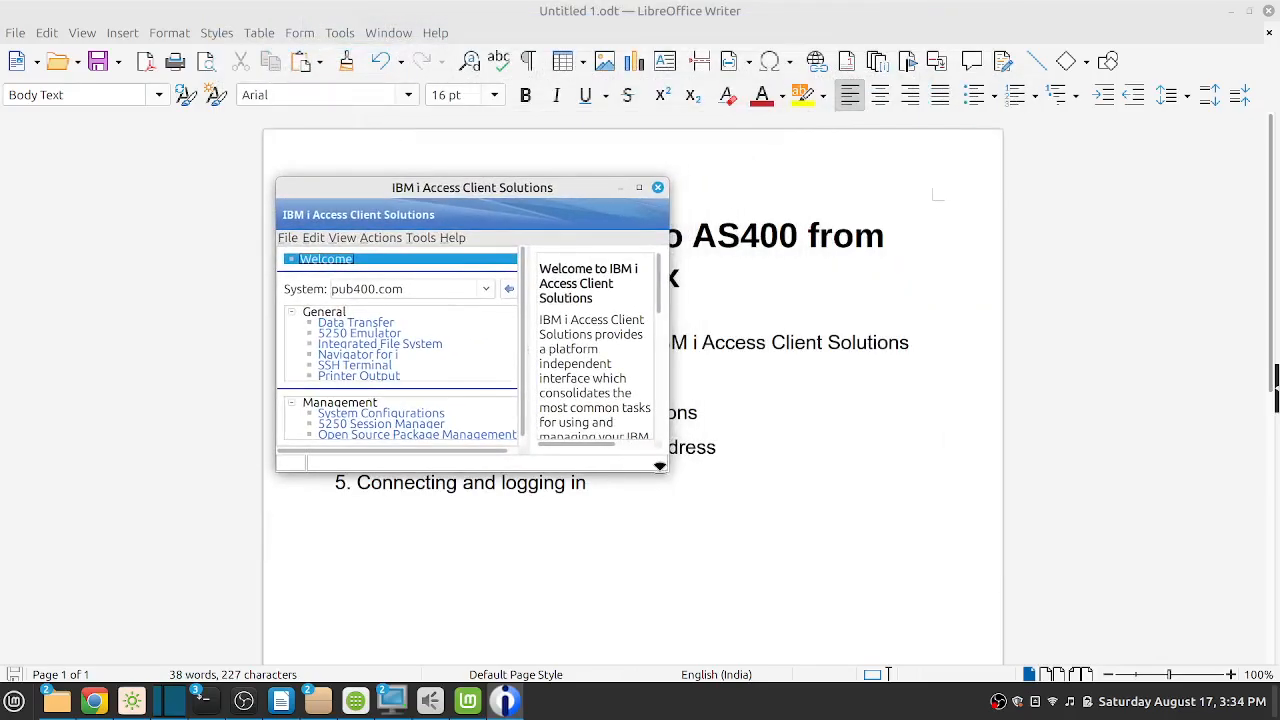
Enlarge the IBM i Access Client Solutions window and move it up and left
{"action": "left_click_drag", "start_coordinate": [666, 470], "coordinate": [969, 622]}
{"action": "left_click", "coordinate": [1275, 702]}
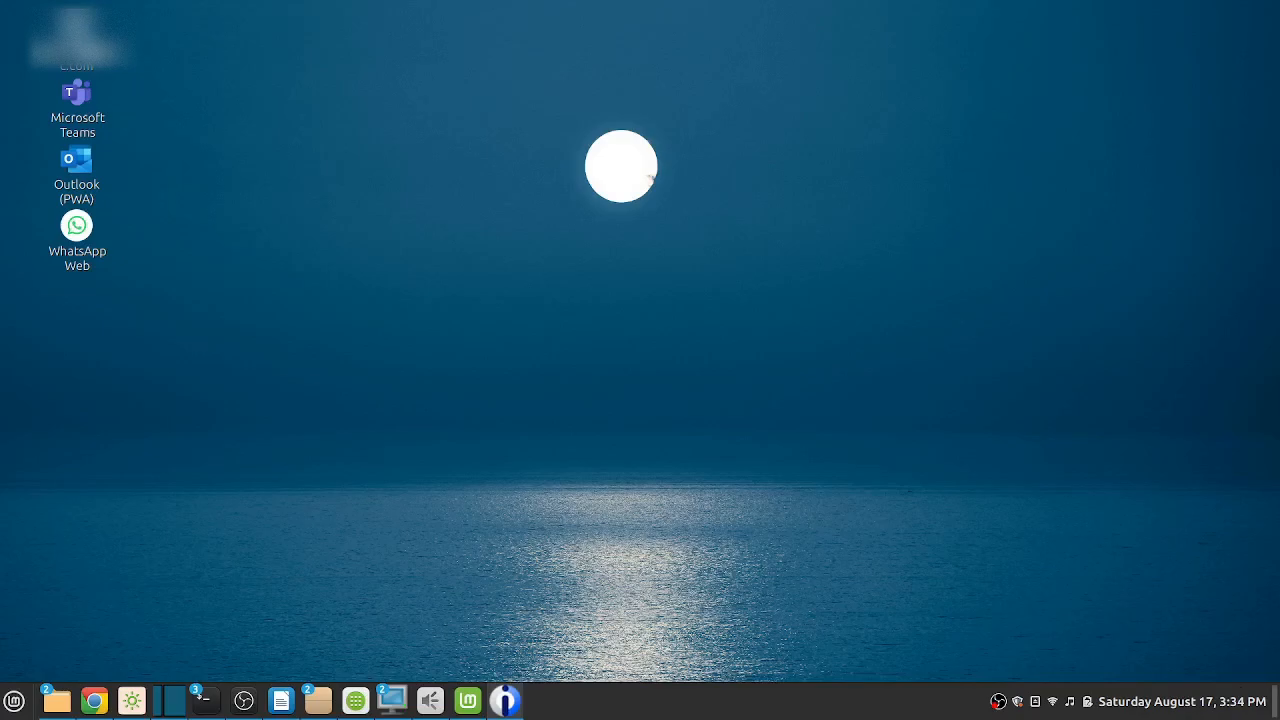
{"action": "left_click", "coordinate": [505, 701]}
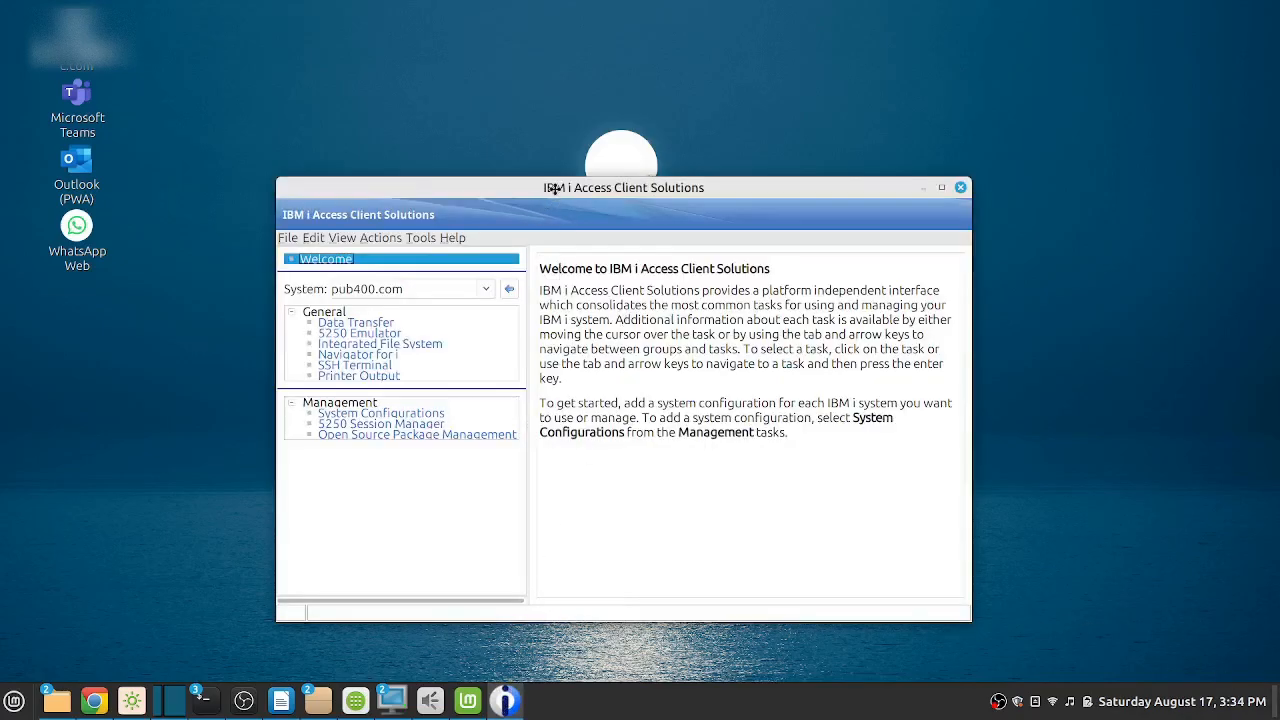
{"action": "left_click_drag", "start_coordinate": [552, 187], "coordinate": [530, 125]}
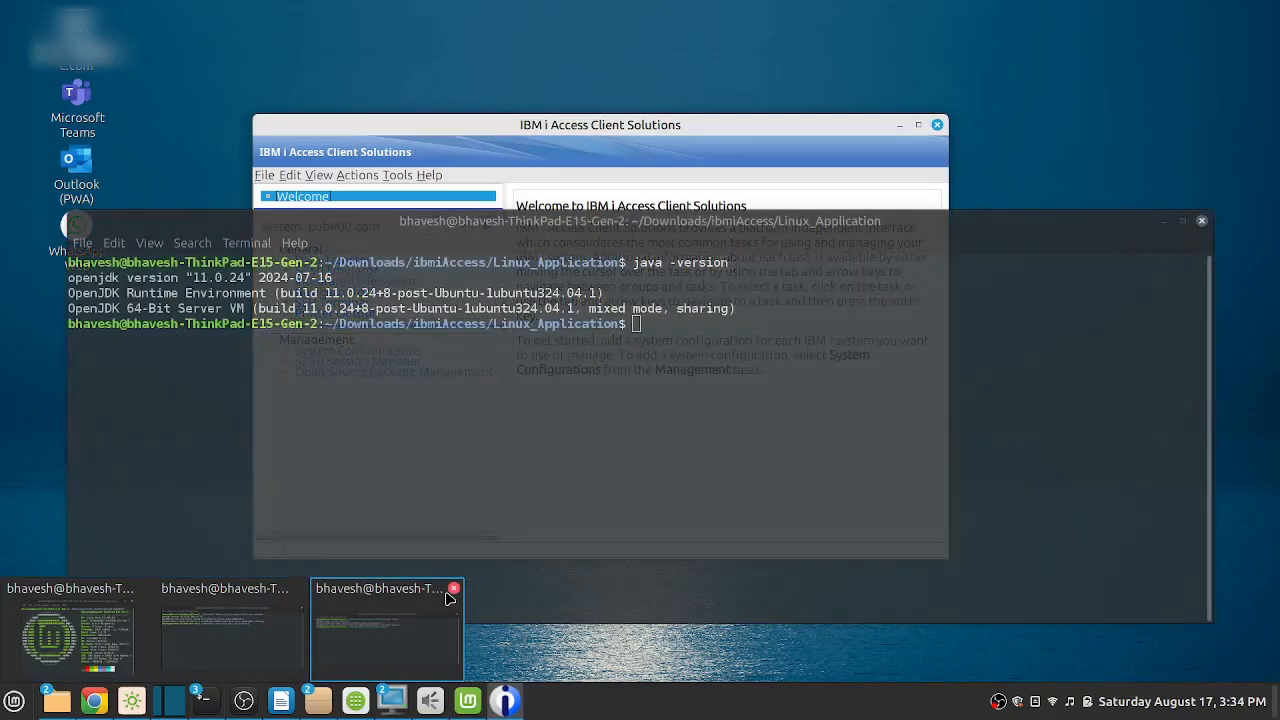
In the terminal, run uname -a and neofetch, highlighting the 'OS: Linux Mint 22' line
{"action": "left_click", "coordinate": [390, 630]}
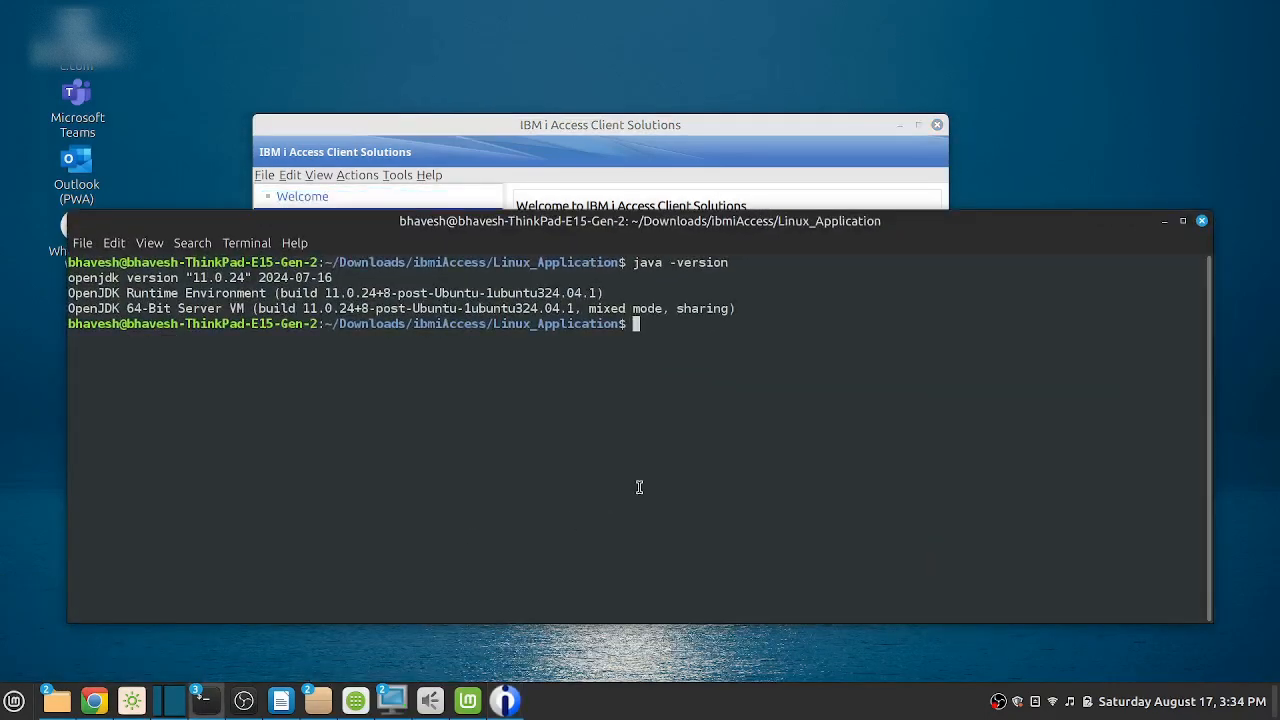
{"action": "type", "text": "uname -a"}
{"action": "key", "text": "Return"}
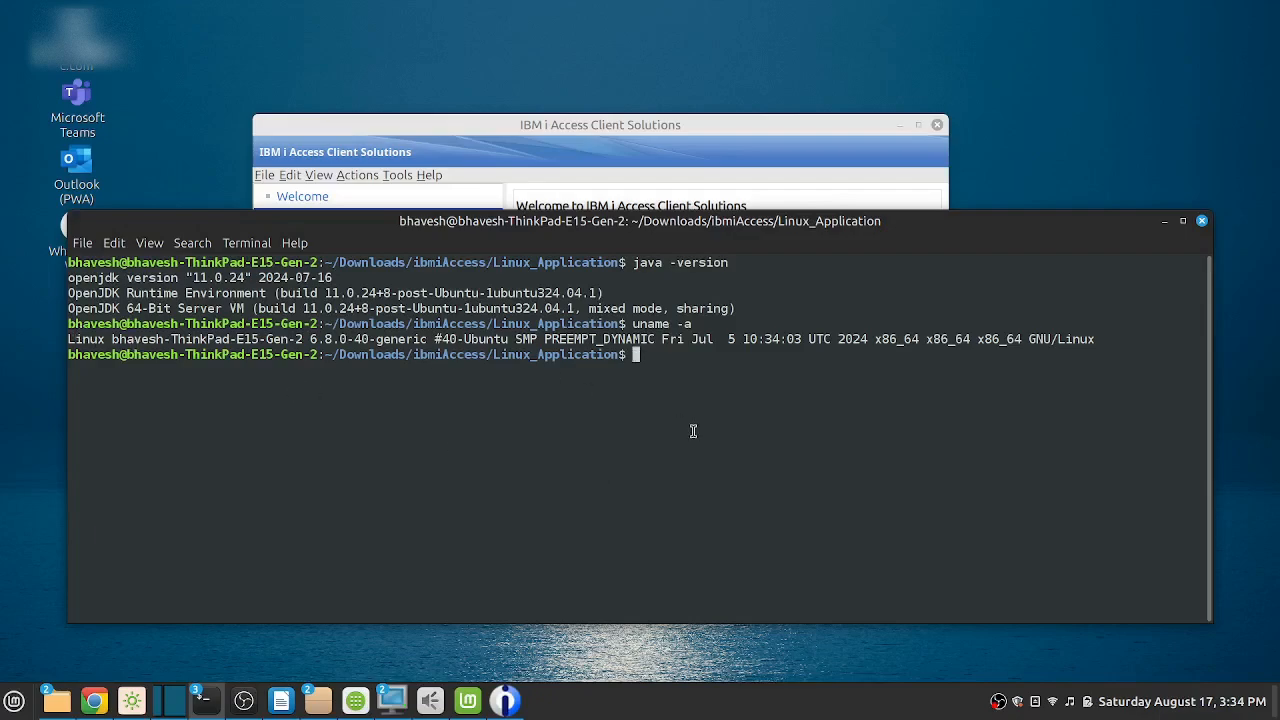
{"action": "type", "text": "neofetch"}
{"action": "key", "text": "Return"}
{"action": "left_click_drag", "start_coordinate": [516, 293], "coordinate": [361, 293]}
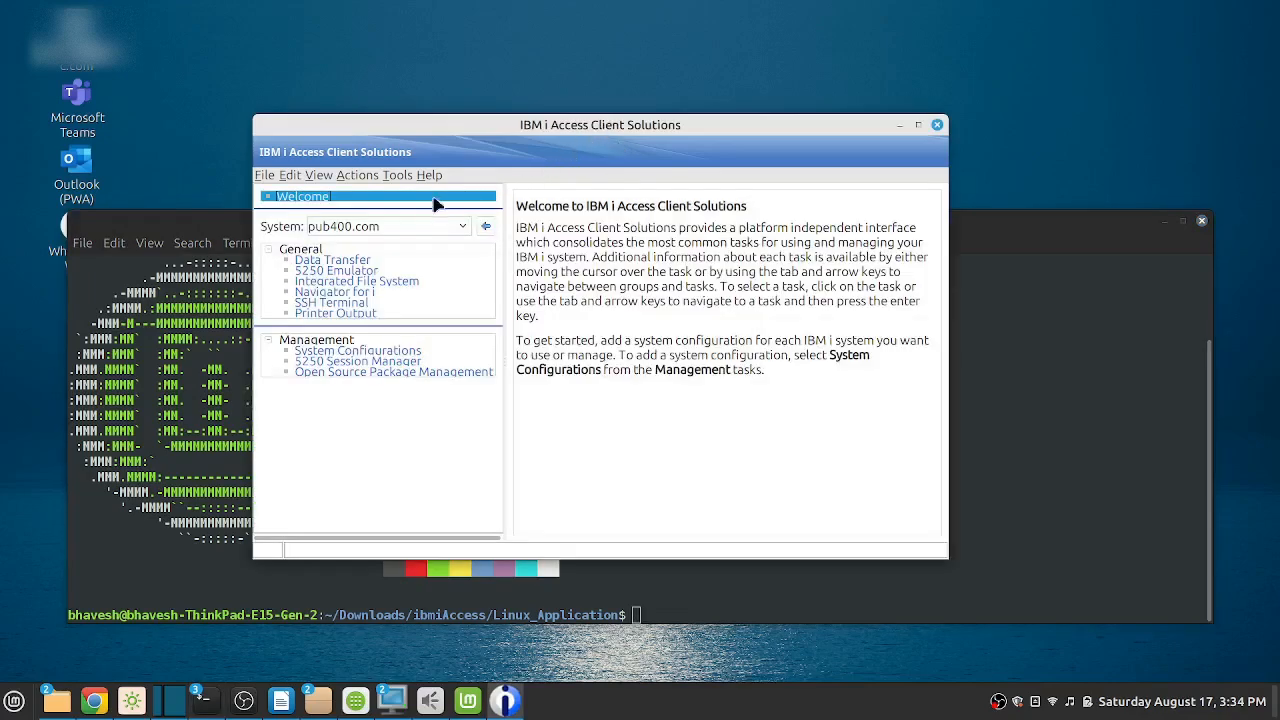
Open System Configurations listing pub400.com, then bring Chrome's IBM download page back
{"action": "left_click", "coordinate": [375, 351]}
{"action": "left_click", "coordinate": [390, 362]}
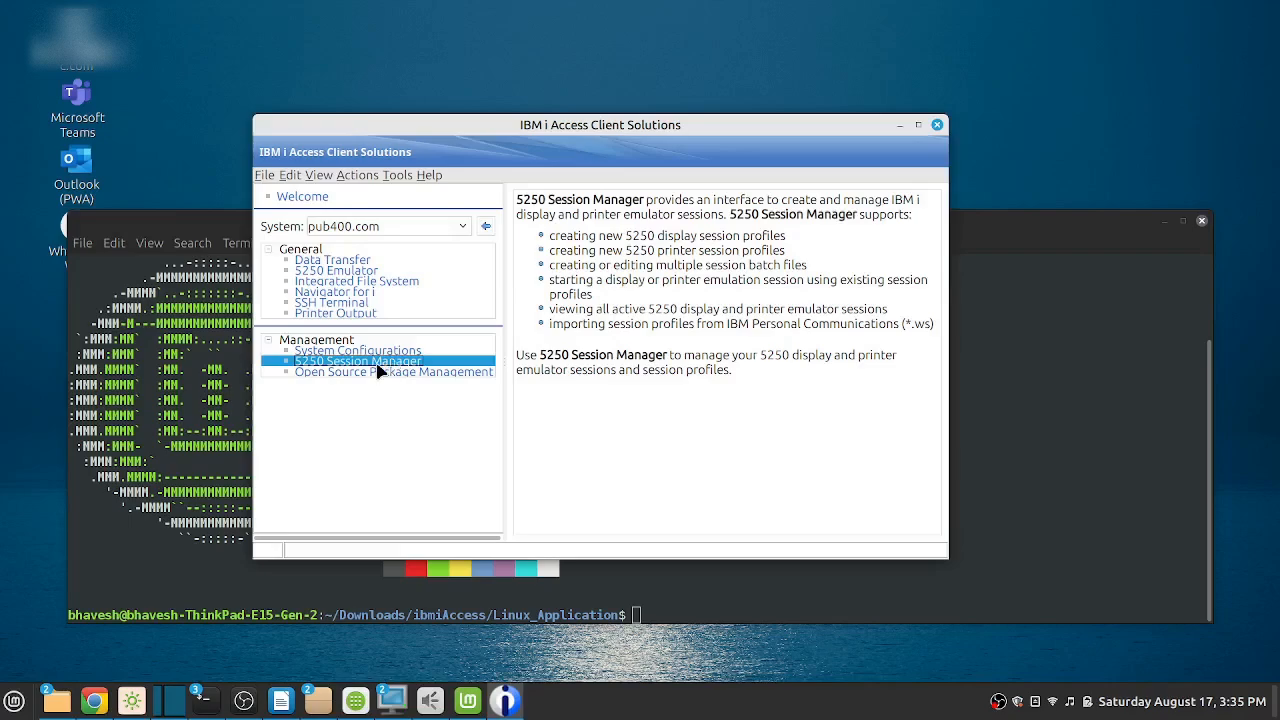
{"action": "left_click", "coordinate": [358, 354]}
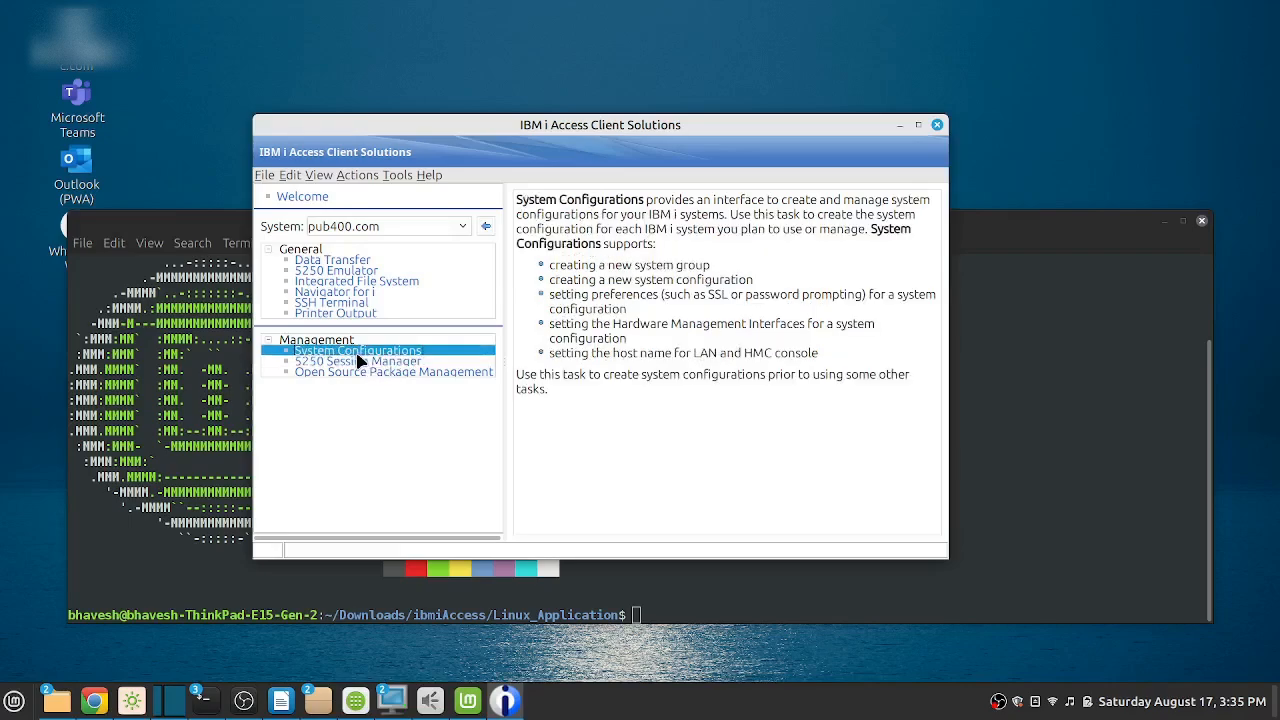
{"action": "double_click", "coordinate": [357, 353]}
{"action": "left_click_drag", "start_coordinate": [514, 120], "coordinate": [678, 114]}
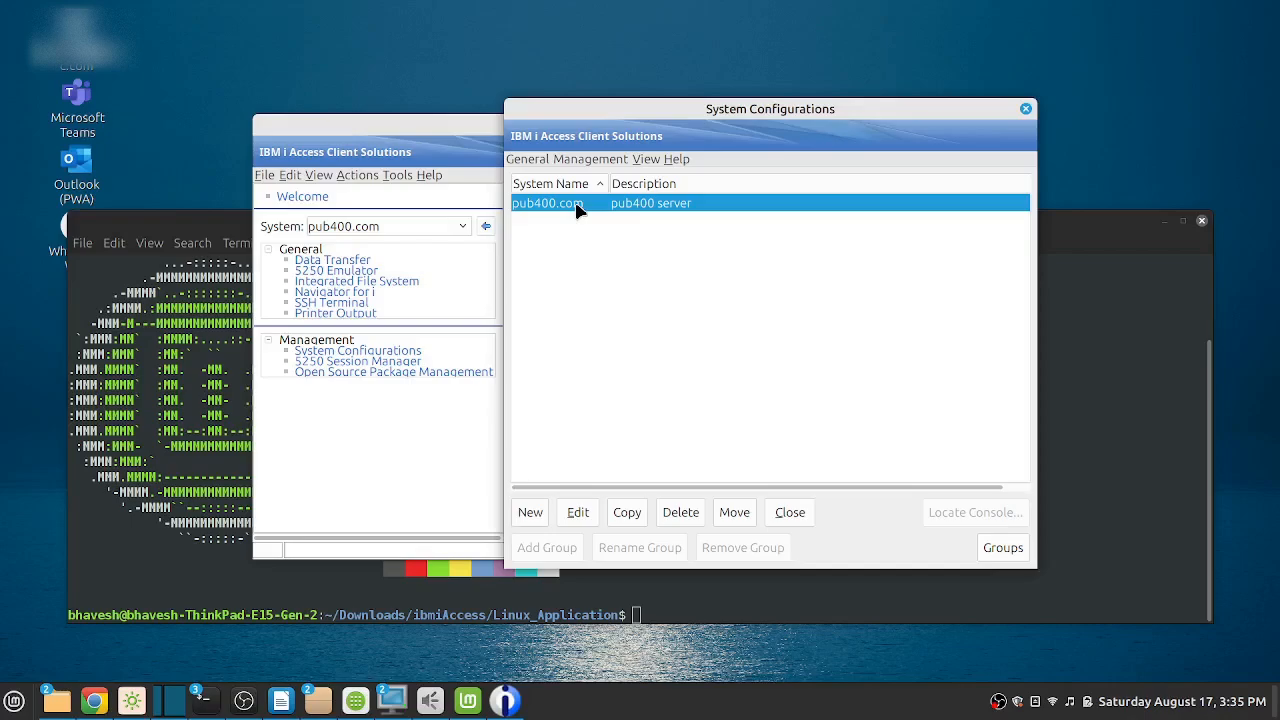
{"action": "mouse_move", "coordinate": [93, 700]}
{"action": "left_click", "coordinate": [90, 656]}
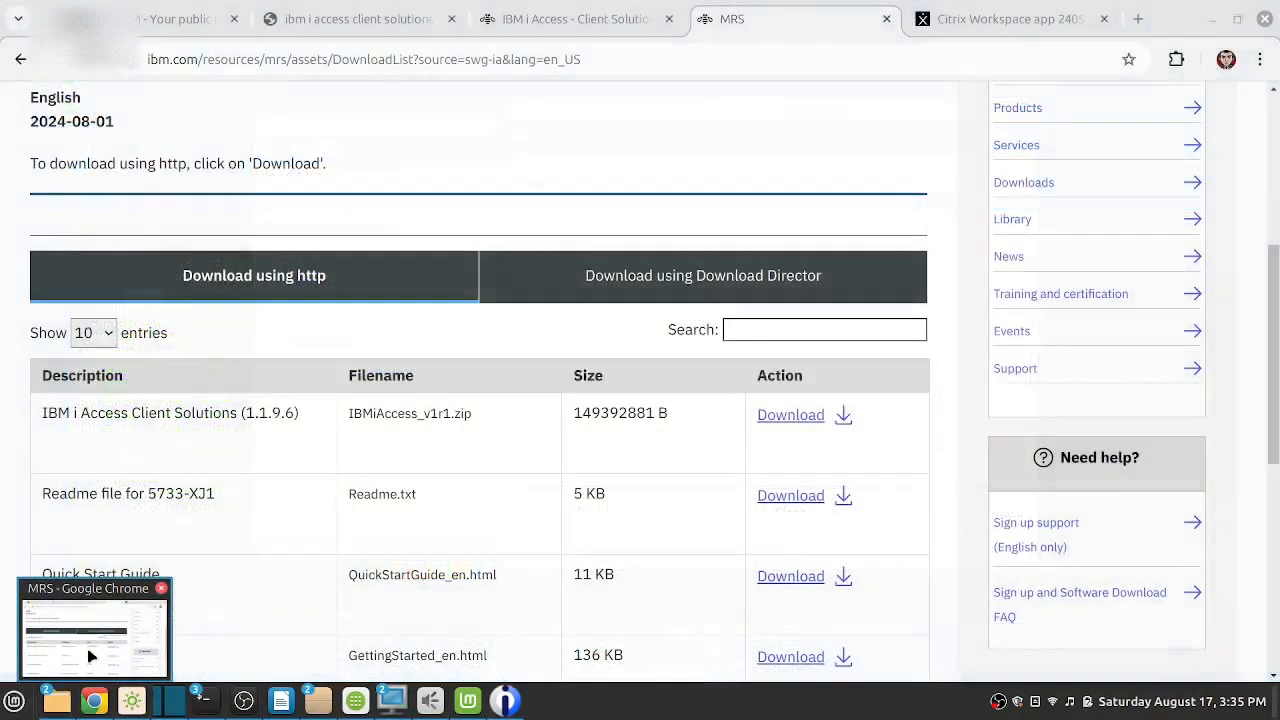
Switch to the PUB400.COM welcome tab, select its address, and scroll through the page
{"action": "left_click", "coordinate": [135, 22]}
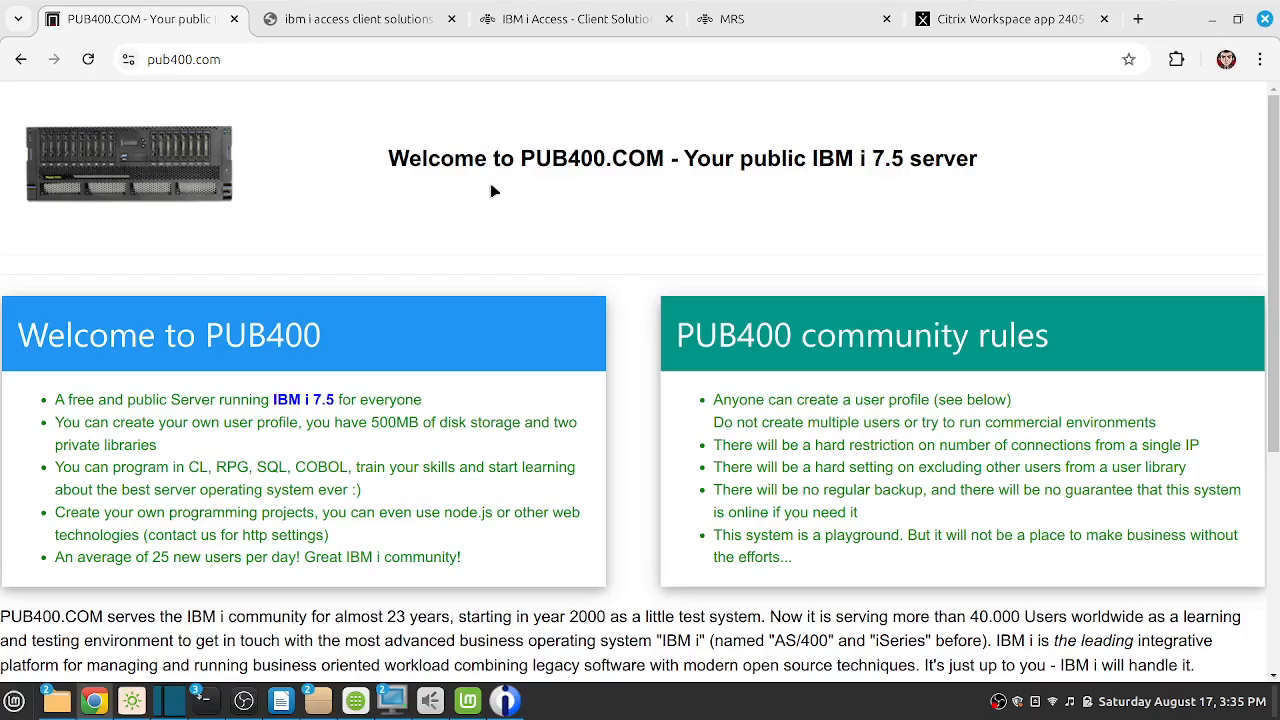
{"action": "left_click", "coordinate": [235, 62]}
{"action": "left_click", "coordinate": [367, 207]}
{"action": "scroll", "coordinate": [313, 237], "scroll_direction": "down", "scroll_amount": 5}
{"action": "scroll", "coordinate": [662, 360], "scroll_direction": "up", "scroll_amount": 5}
{"action": "scroll", "coordinate": [662, 360], "scroll_direction": "down", "scroll_amount": 5}
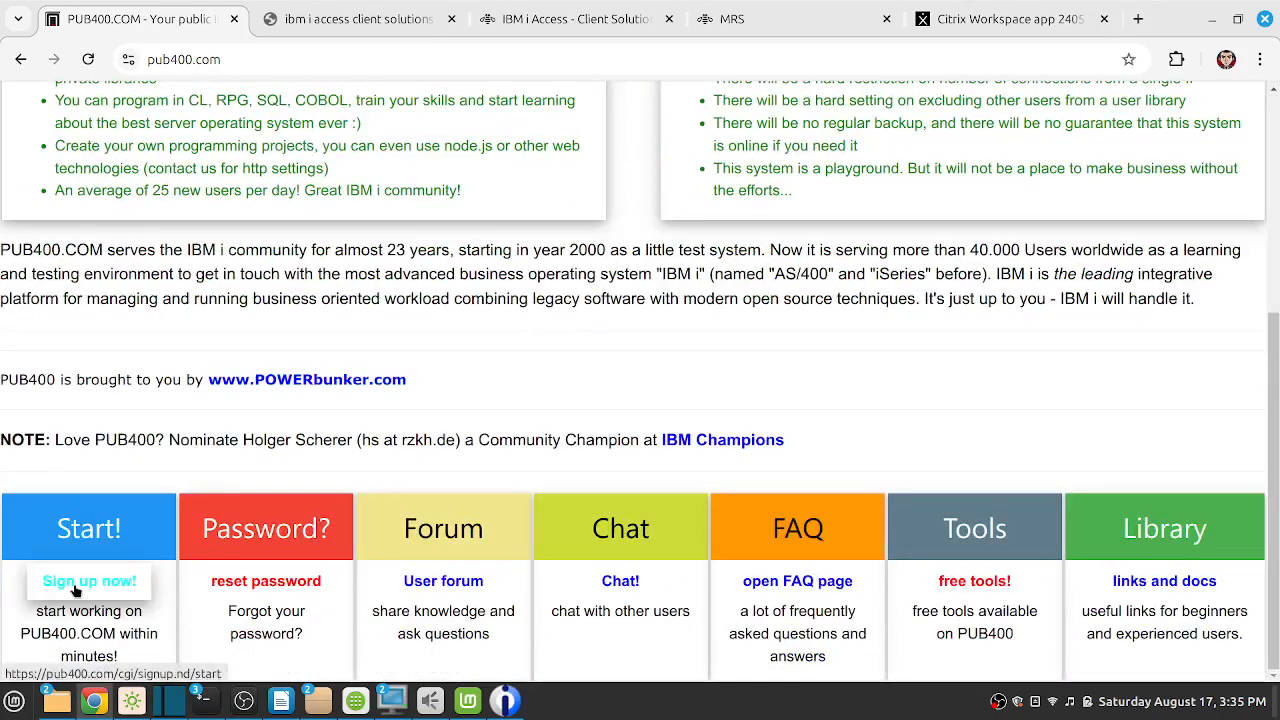
{"action": "scroll", "coordinate": [75, 590], "scroll_direction": "up", "scroll_amount": 5}
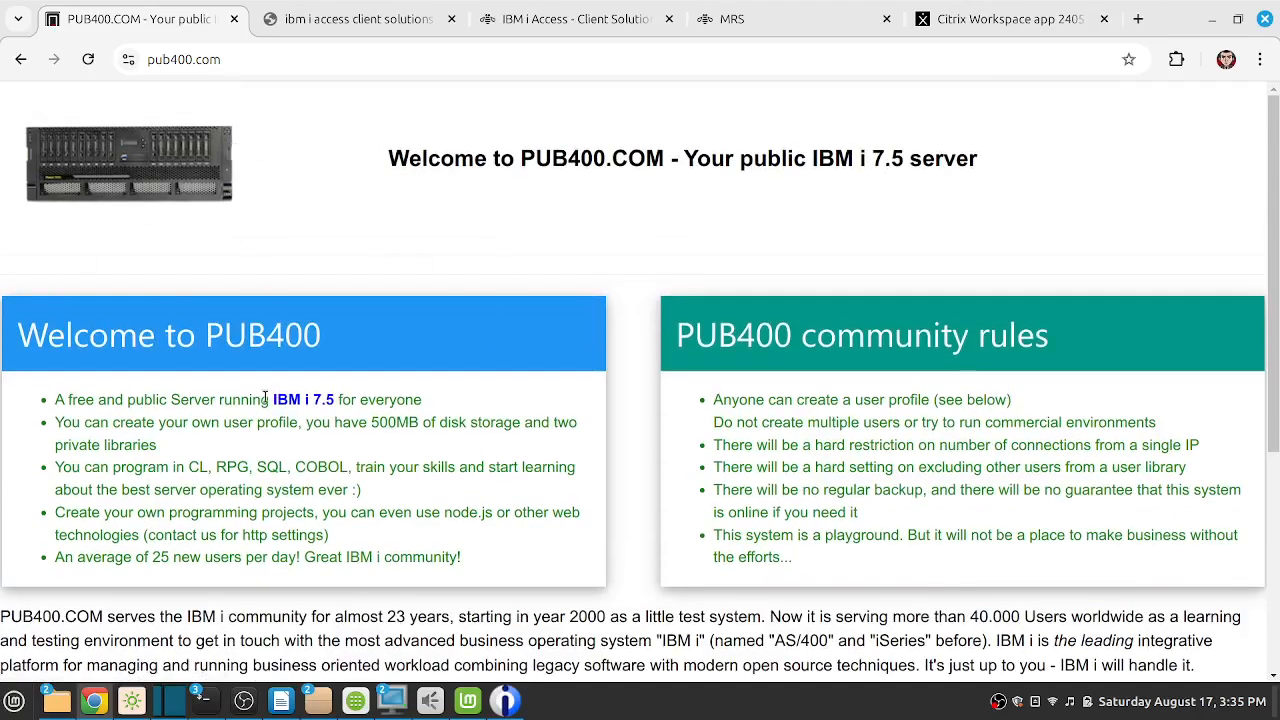
{"action": "scroll", "coordinate": [251, 398], "scroll_direction": "down", "scroll_amount": 3}
{"action": "scroll", "coordinate": [252, 398], "scroll_direction": "up", "scroll_amount": 3}
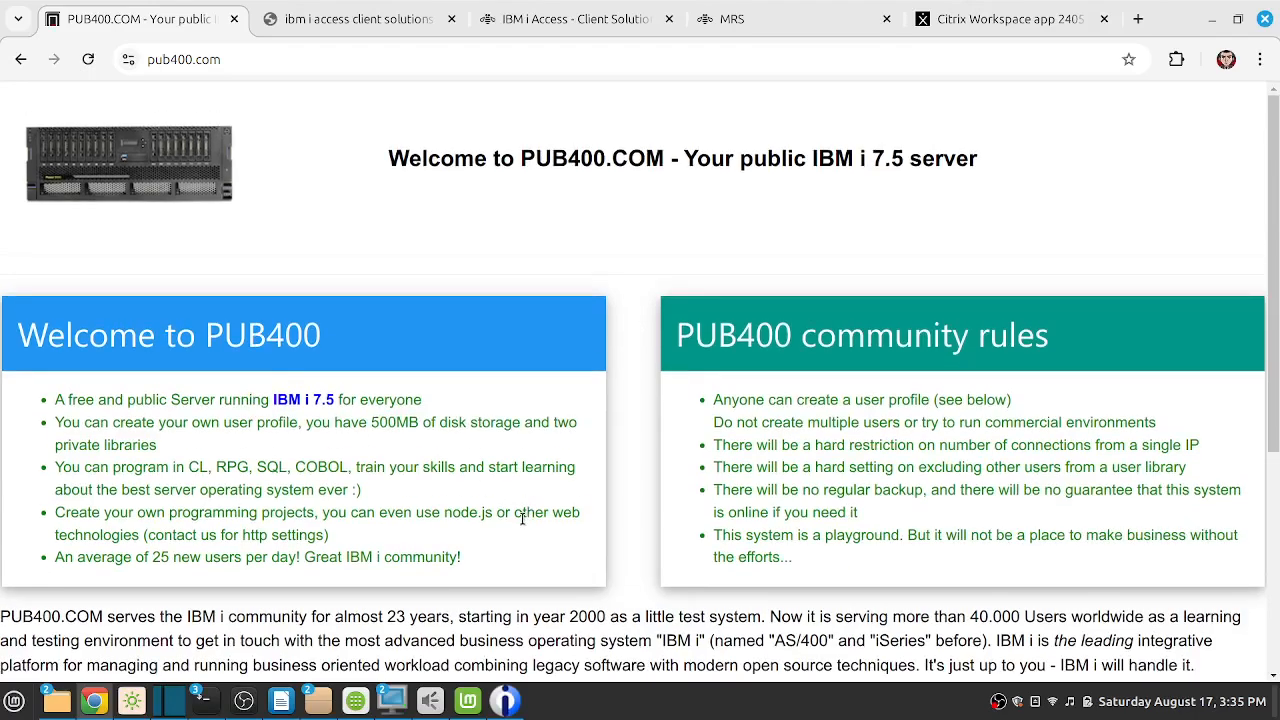
Return to IBM i Access and start adding a new system configuration
{"action": "mouse_move", "coordinate": [518, 695]}
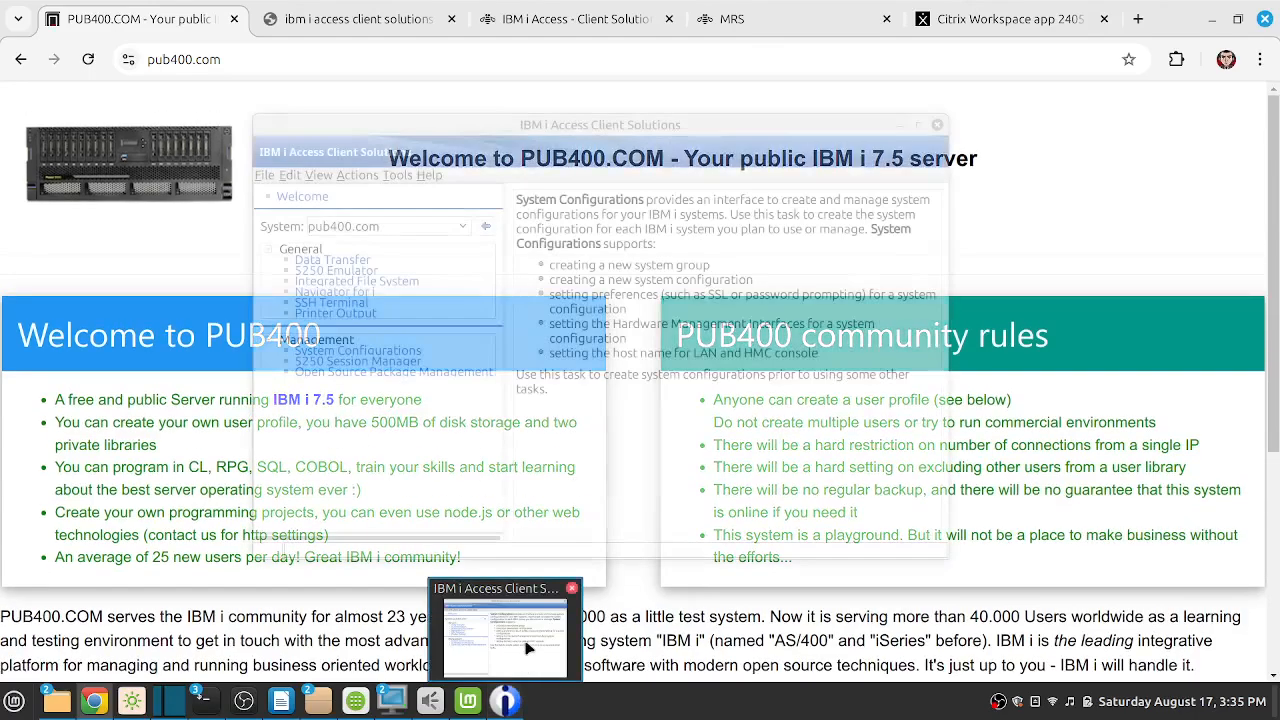
{"action": "left_click", "coordinate": [528, 651]}
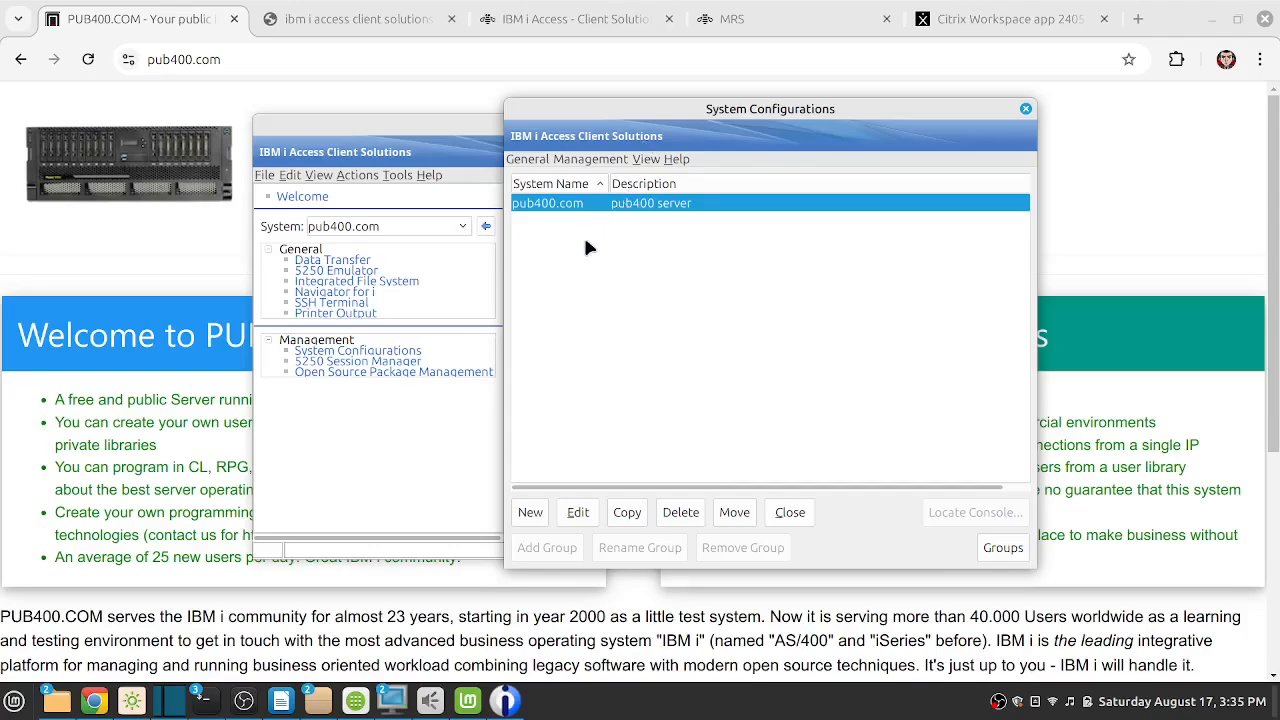
{"action": "left_click", "coordinate": [530, 512]}
{"action": "type", "text": "publ"}
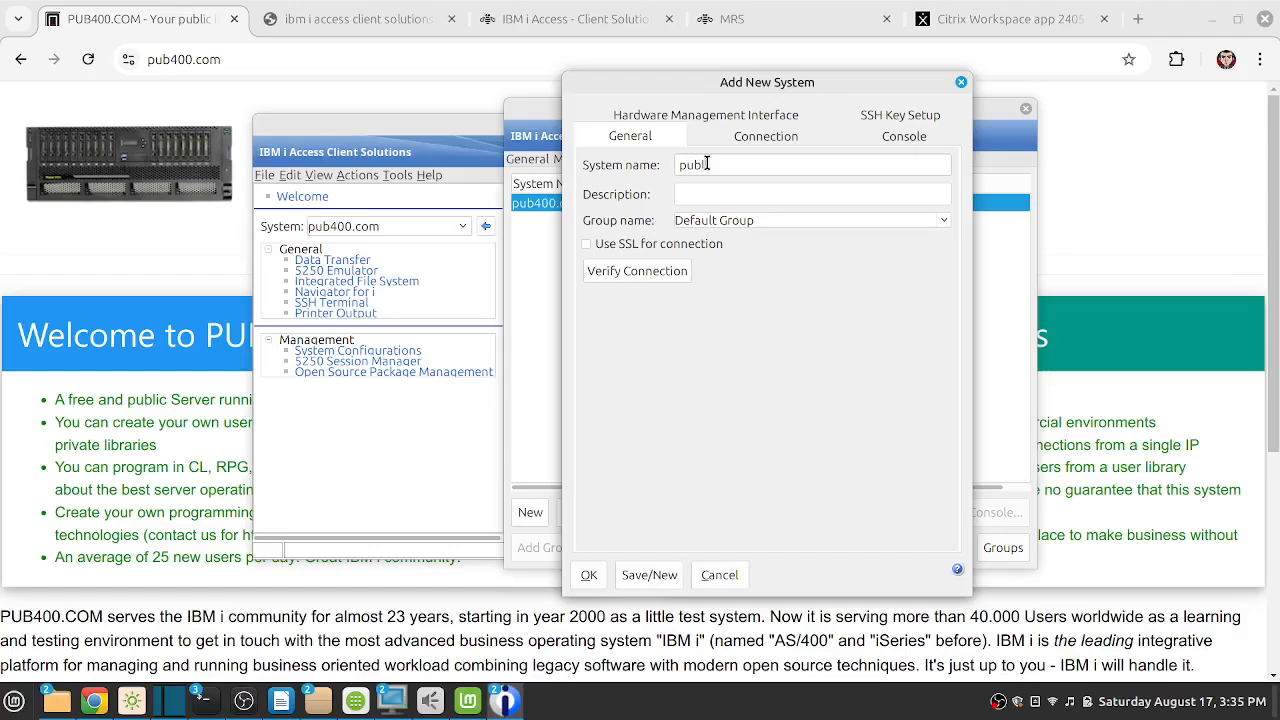
{"action": "key", "text": "BackSpace"}
{"action": "type", "text": "400.com"}
{"action": "key", "text": "Tab"}
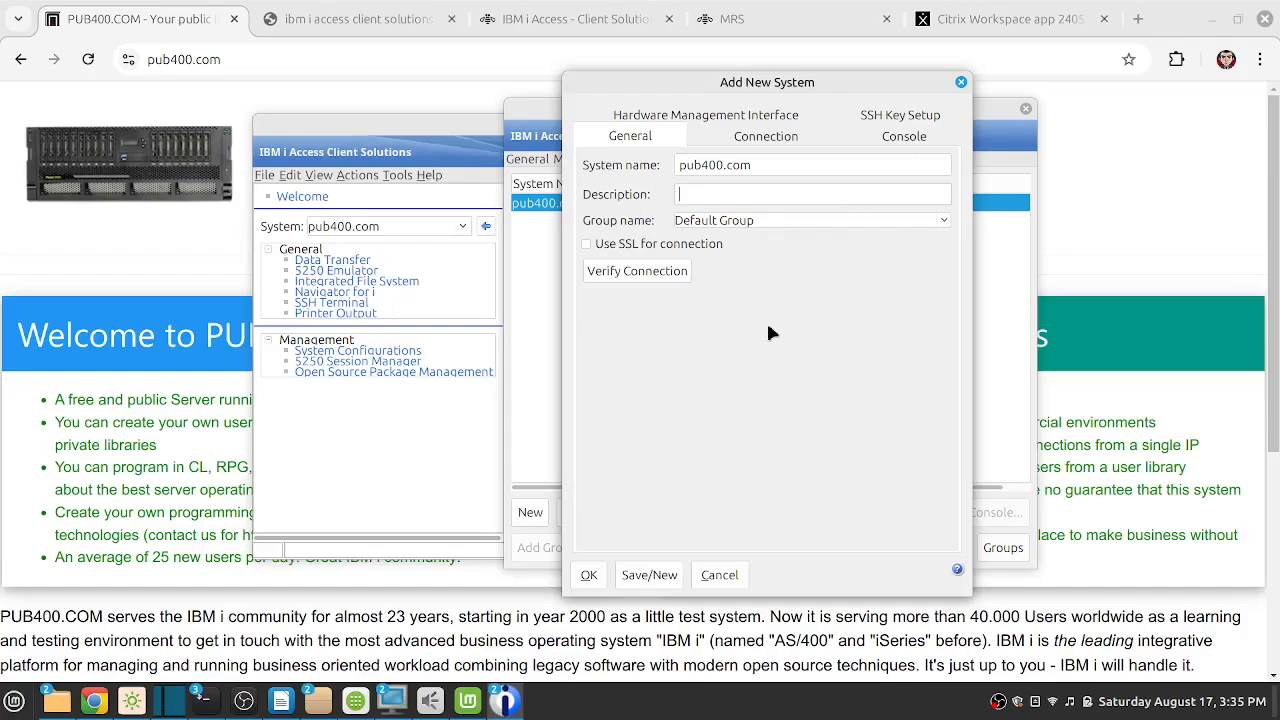
{"action": "type", "text": "pub400 server"}
{"action": "left_click", "coordinate": [582, 576]}
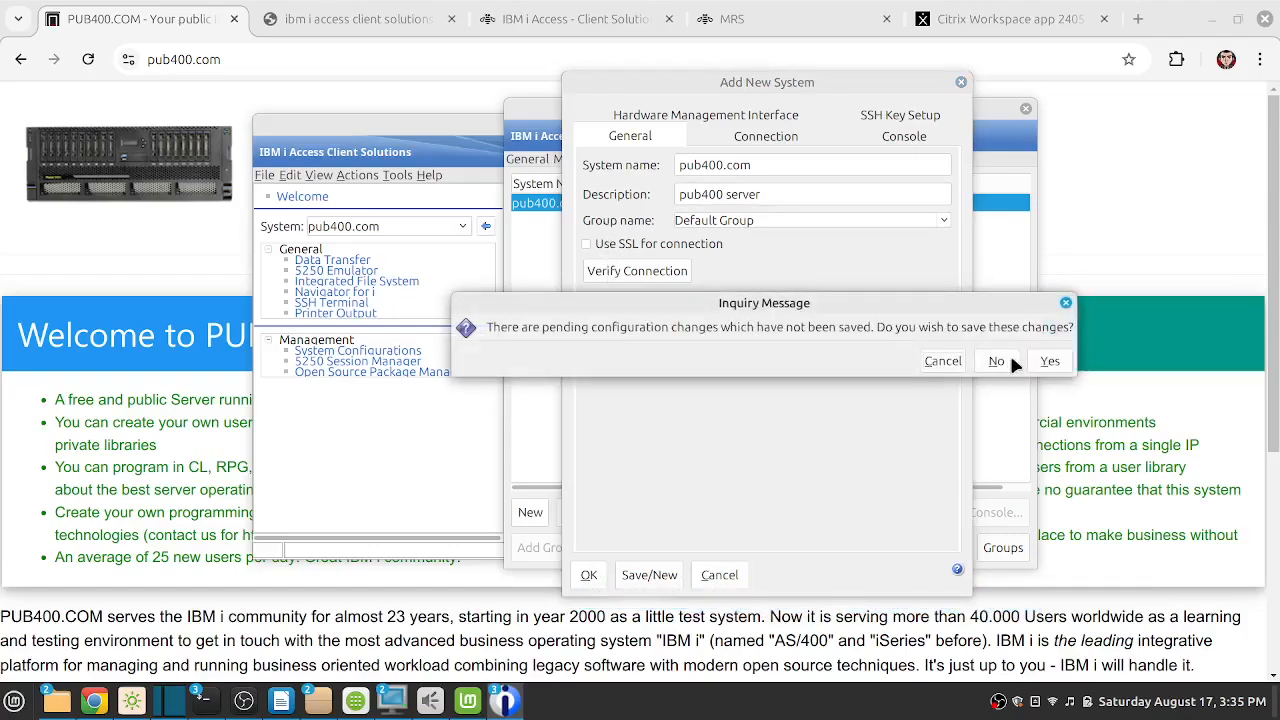
{"action": "left_click", "coordinate": [1047, 361]}
{"action": "left_click", "coordinate": [995, 372]}
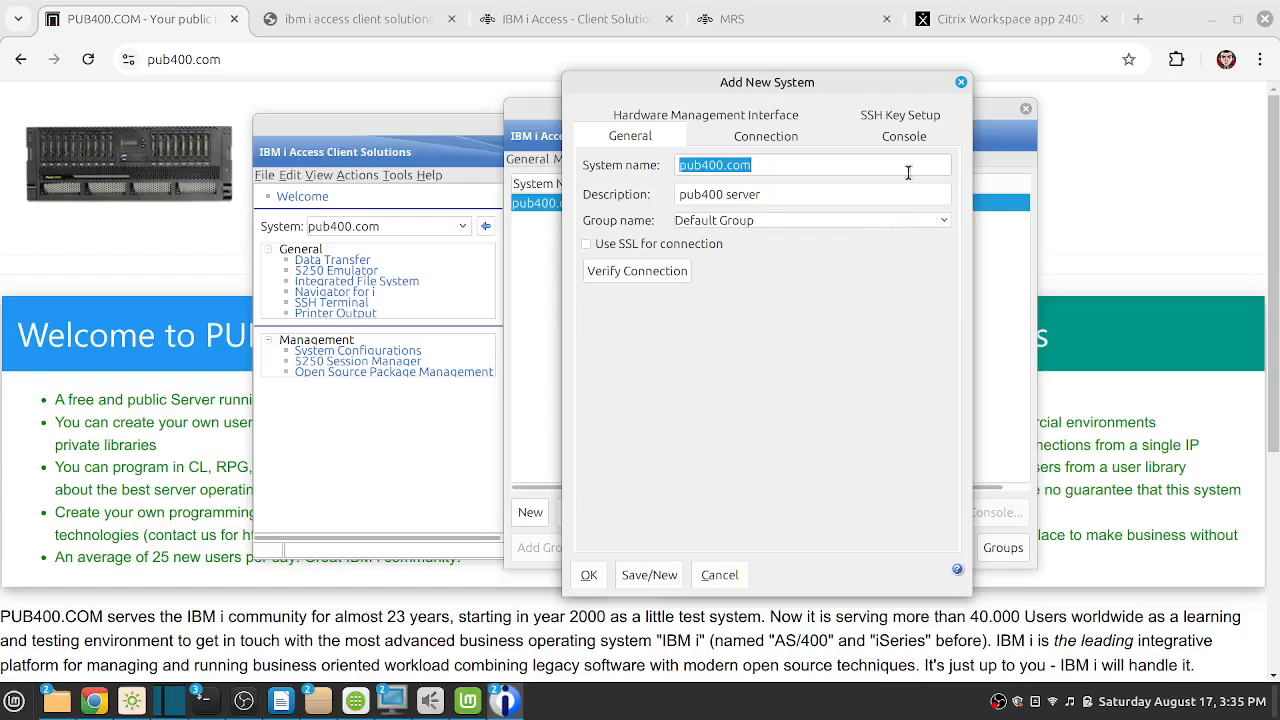
{"action": "left_click", "coordinate": [958, 82]}
{"action": "left_click", "coordinate": [619, 206]}
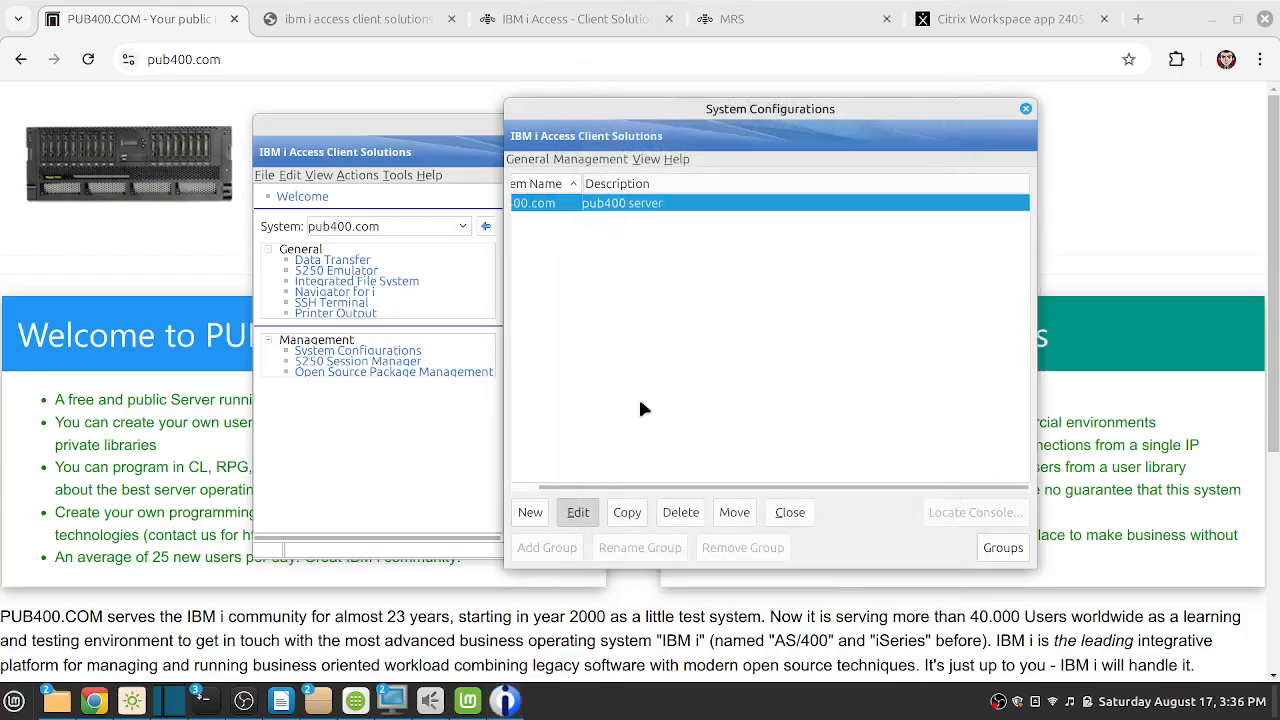
Dismiss the edit dialog unchanged, close System Configurations, and choose pub400.com as the system
{"action": "key", "text": "Return"}
{"action": "left_click", "coordinate": [960, 83]}
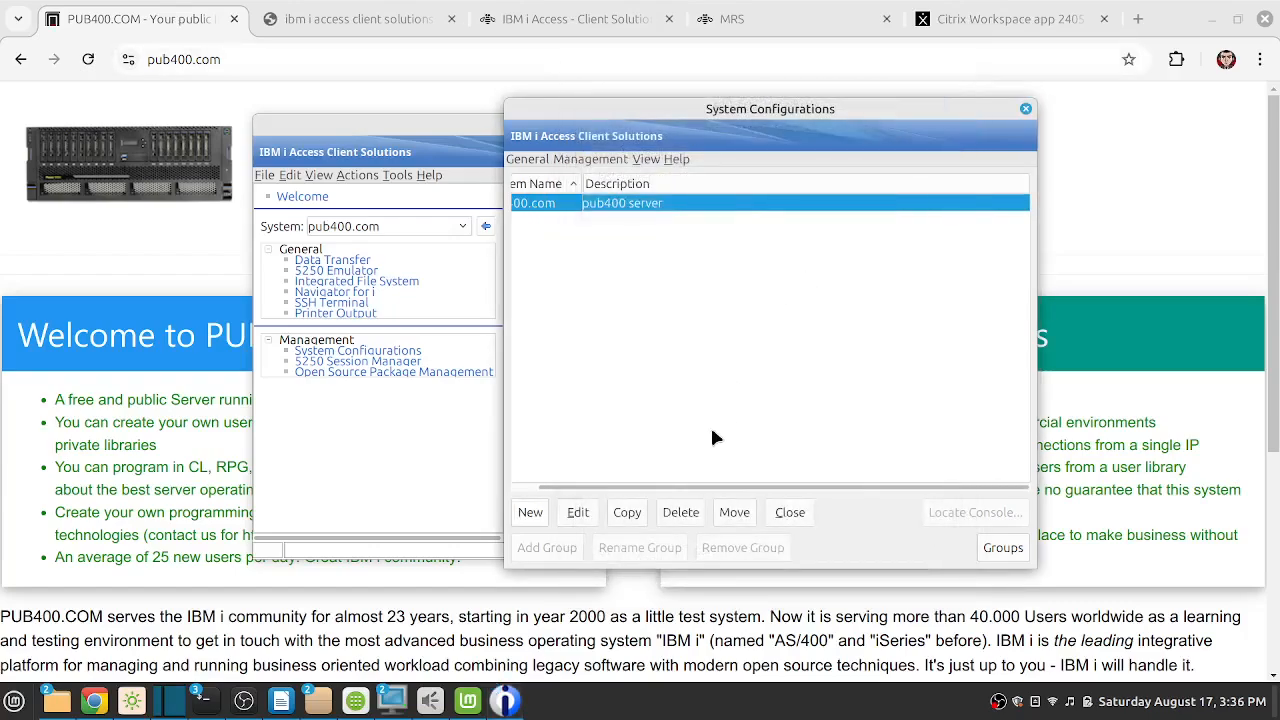
{"action": "left_click_drag", "start_coordinate": [720, 488], "coordinate": [602, 487]}
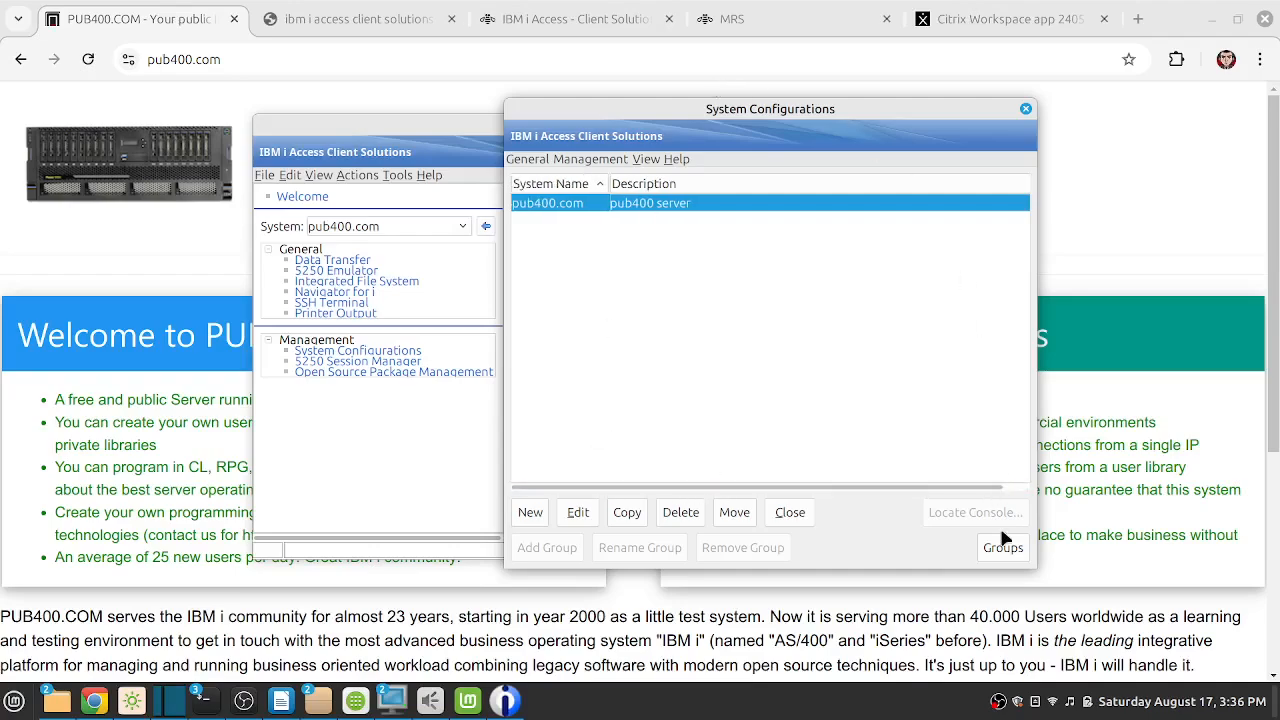
{"action": "left_click", "coordinate": [790, 512]}
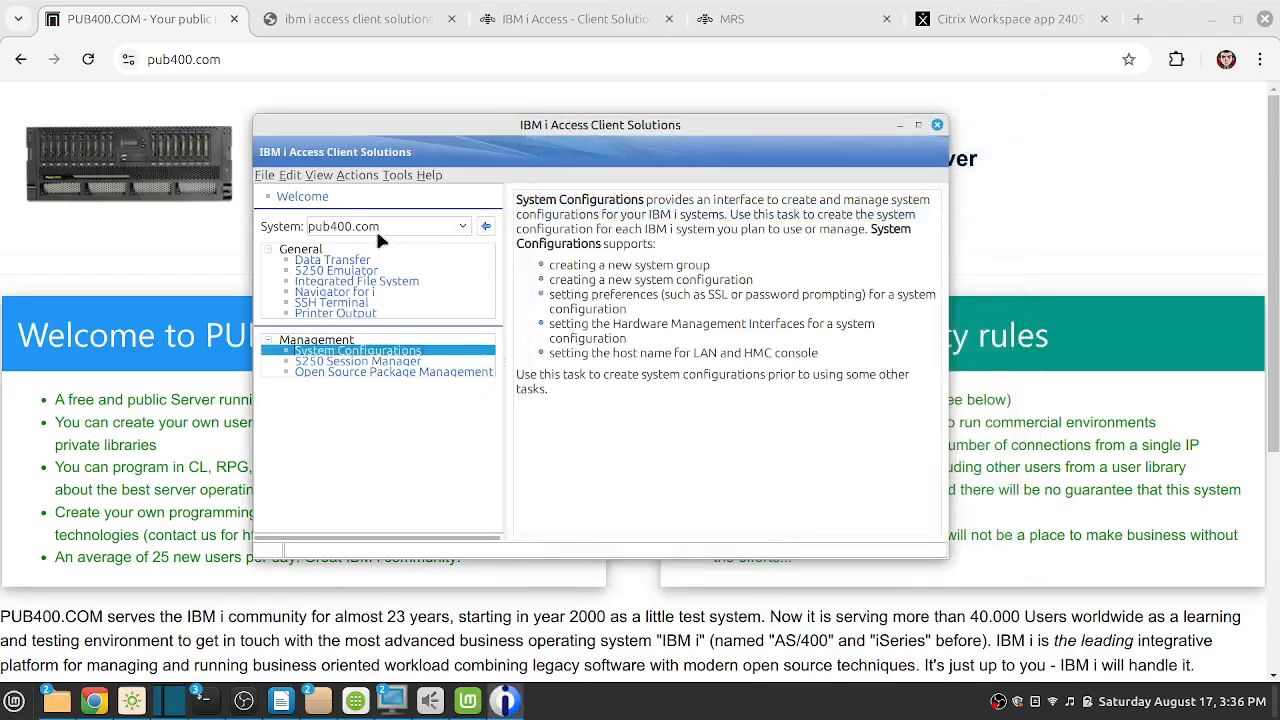
{"action": "left_click", "coordinate": [463, 227]}
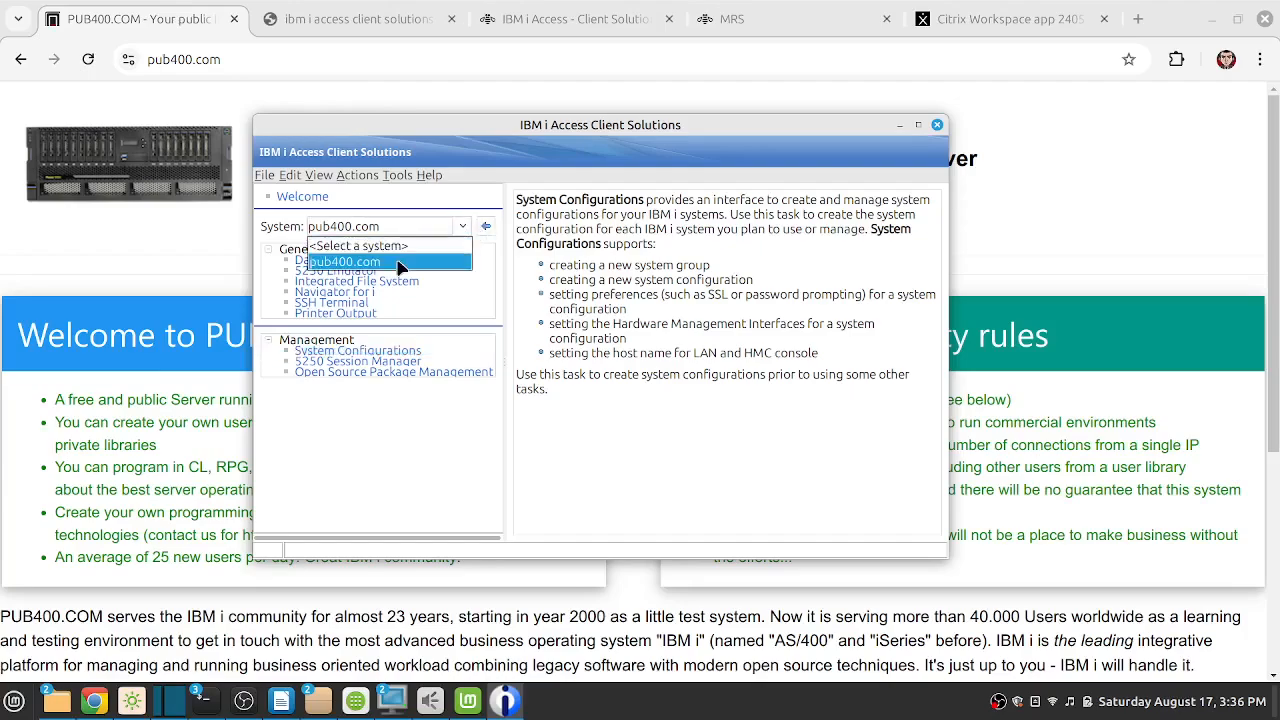
{"action": "left_click", "coordinate": [398, 264]}
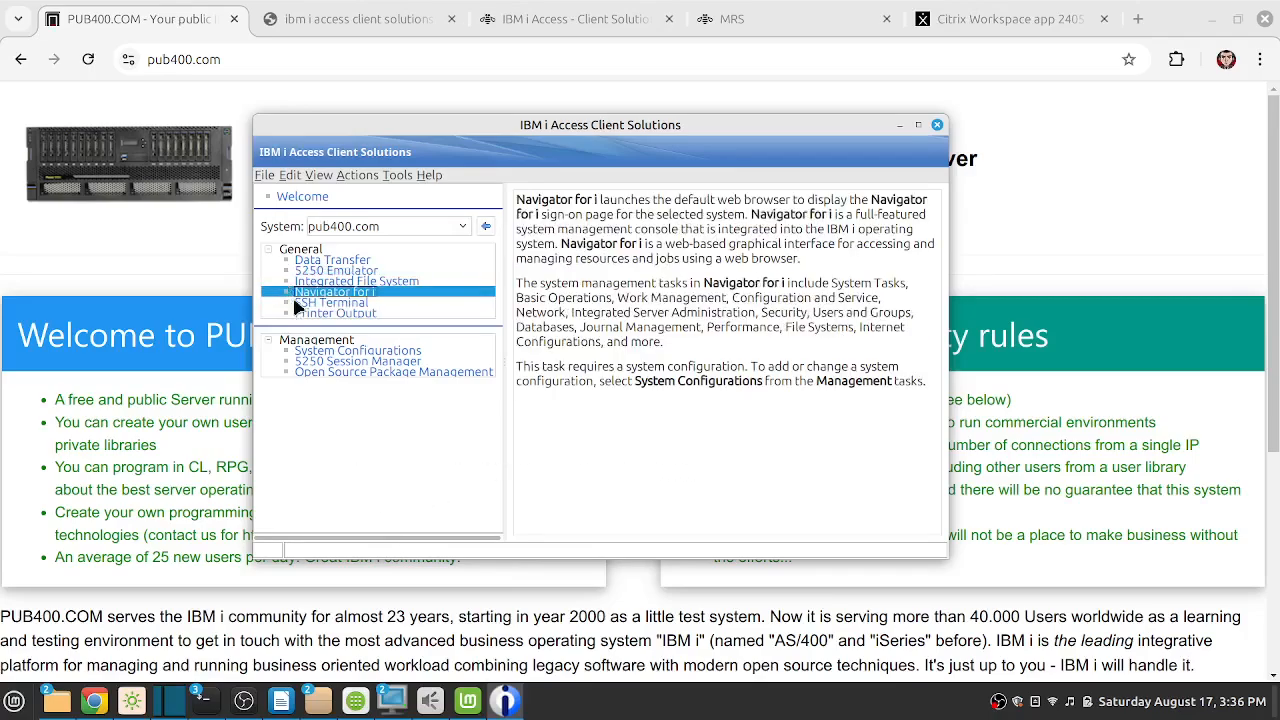
In the PUB400 5250 session, leave Work with Objects and sign off with option 90
{"action": "mouse_move", "coordinate": [388, 703]}
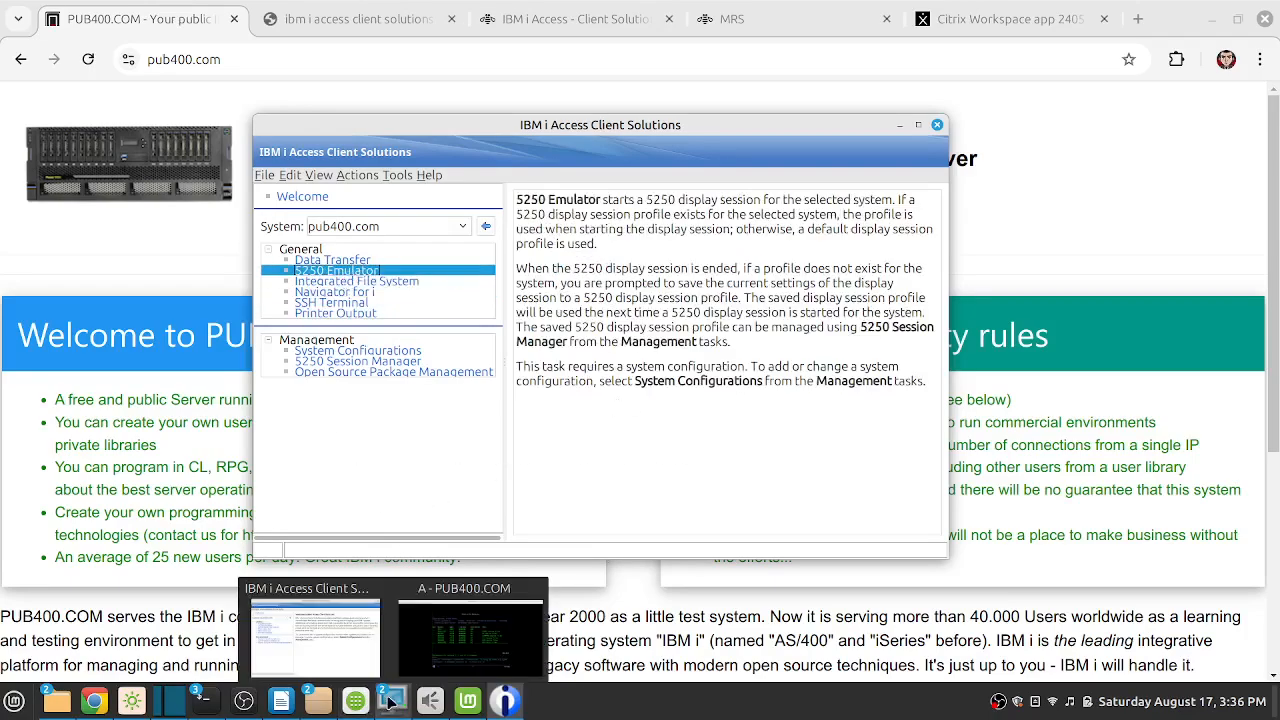
{"action": "left_click", "coordinate": [445, 638]}
{"action": "key", "text": "XF86AudioMicMute"}
{"action": "key", "text": "XF86AudioRaiseVolume"}
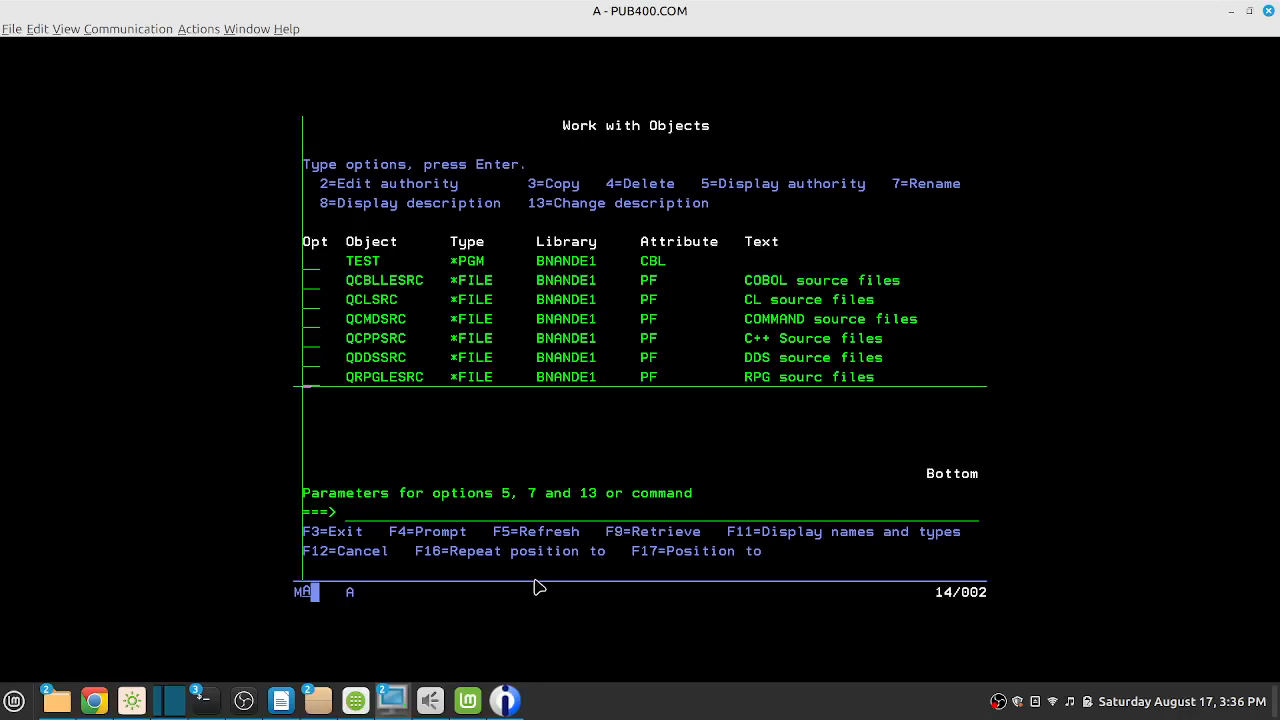
{"action": "key", "text": "XF86AudioMicMute"}
{"action": "left_click", "coordinate": [537, 398]}
{"action": "key", "text": "F3"}
{"action": "type", "text": "90"}
{"action": "key", "text": "Return"}
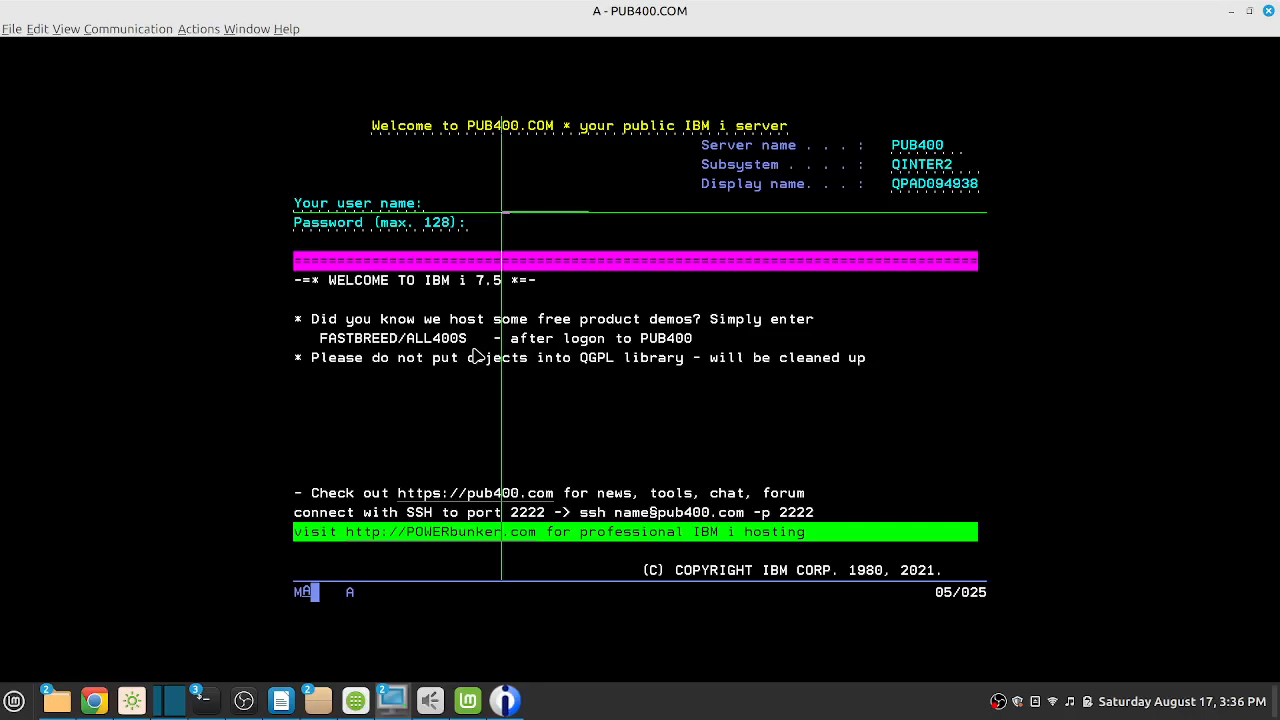
Sign back on with the user name and password to reach the IBM i Main Menu
{"action": "type", "text": "BNANDE"}
{"action": "key", "text": "Tab"}
{"action": "type", "text": "******"}
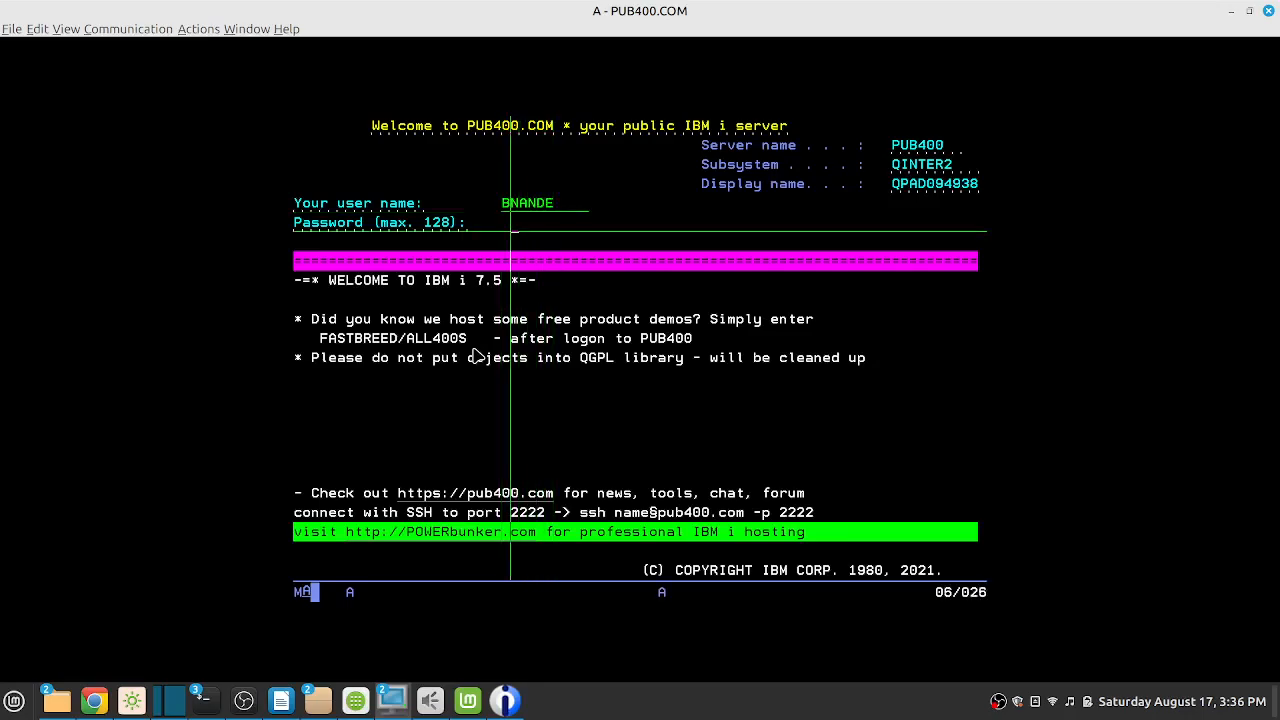
{"action": "type", "text": "***"}
{"action": "key", "text": "Return"}
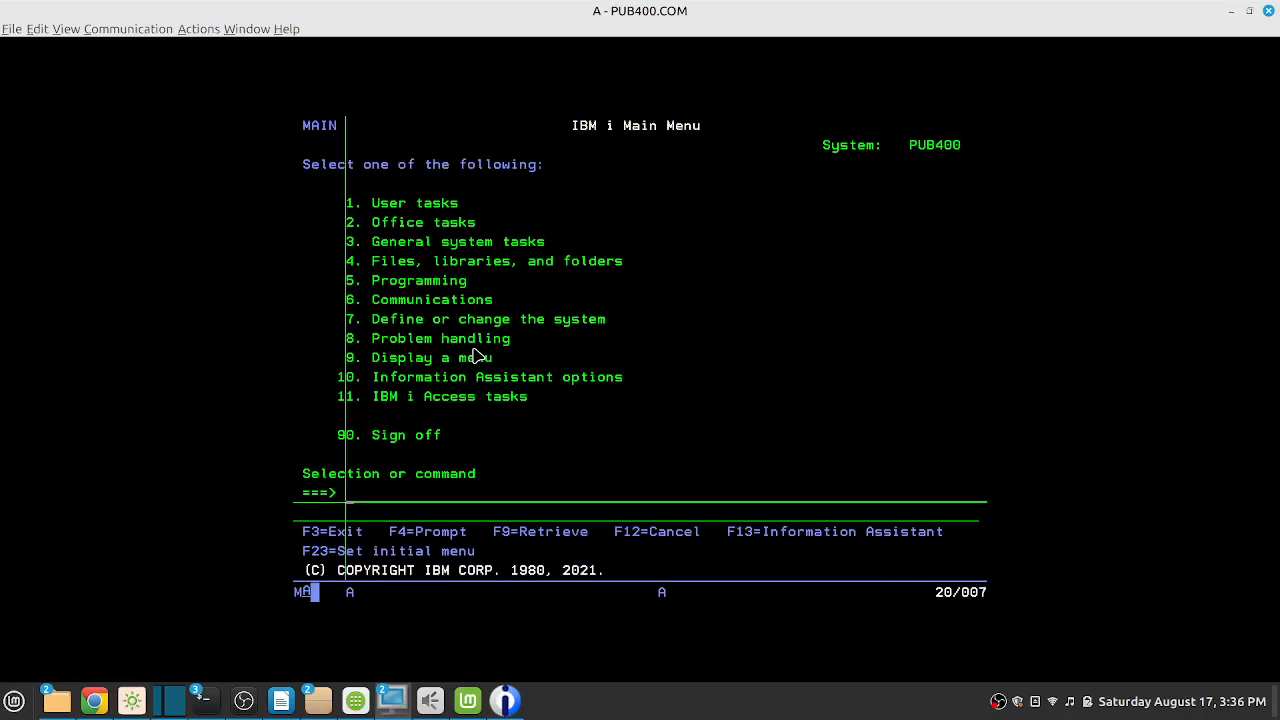
Run WRKOBJ with object *ALL and library BNANDE1 to list its objects
{"action": "type", "text": "WRKOBJ"}
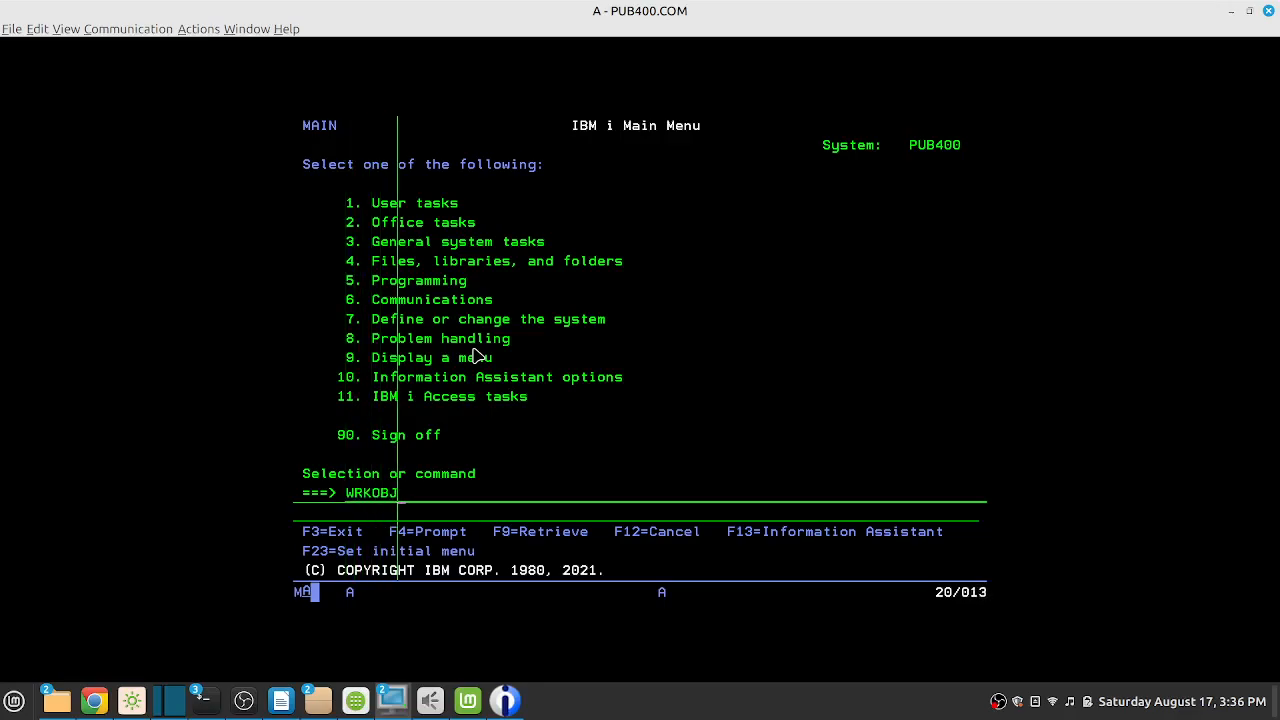
{"action": "key", "text": "Return"}
{"action": "type", "text": "*ALL"}
{"action": "key", "text": "Tab"}
{"action": "type", "text": "BNANDE1"}
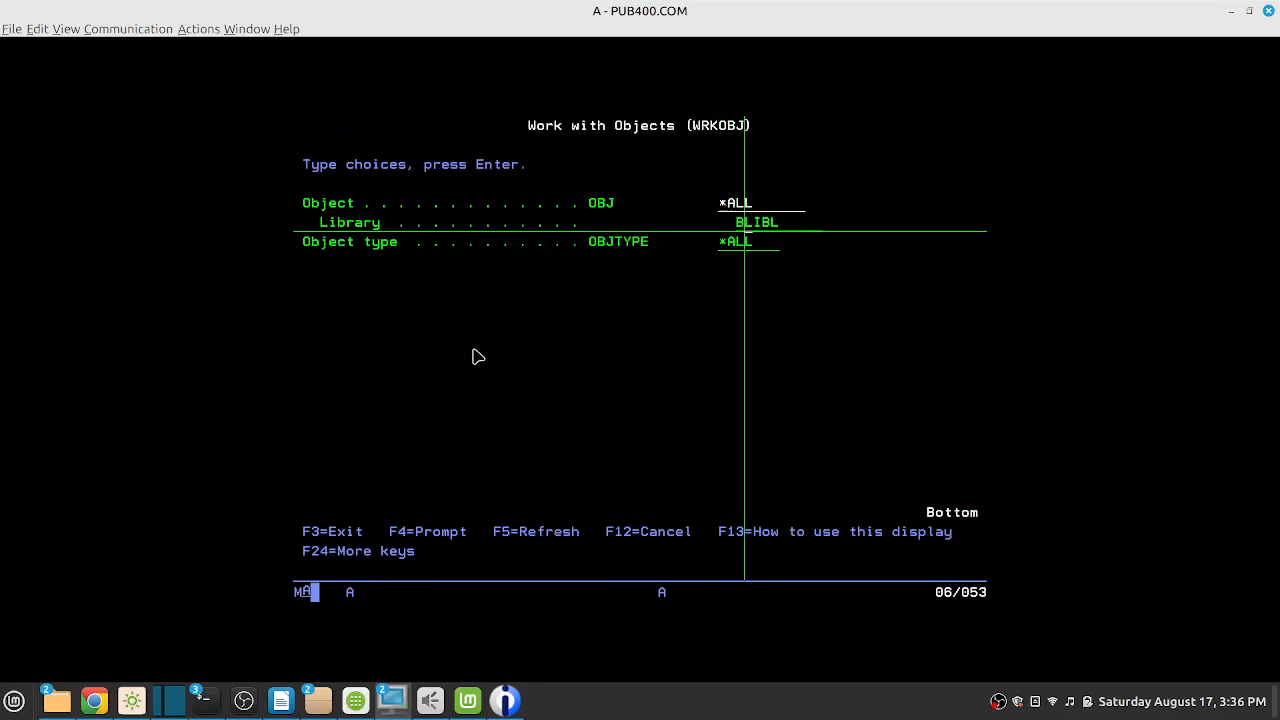
{"action": "key", "text": "Return"}
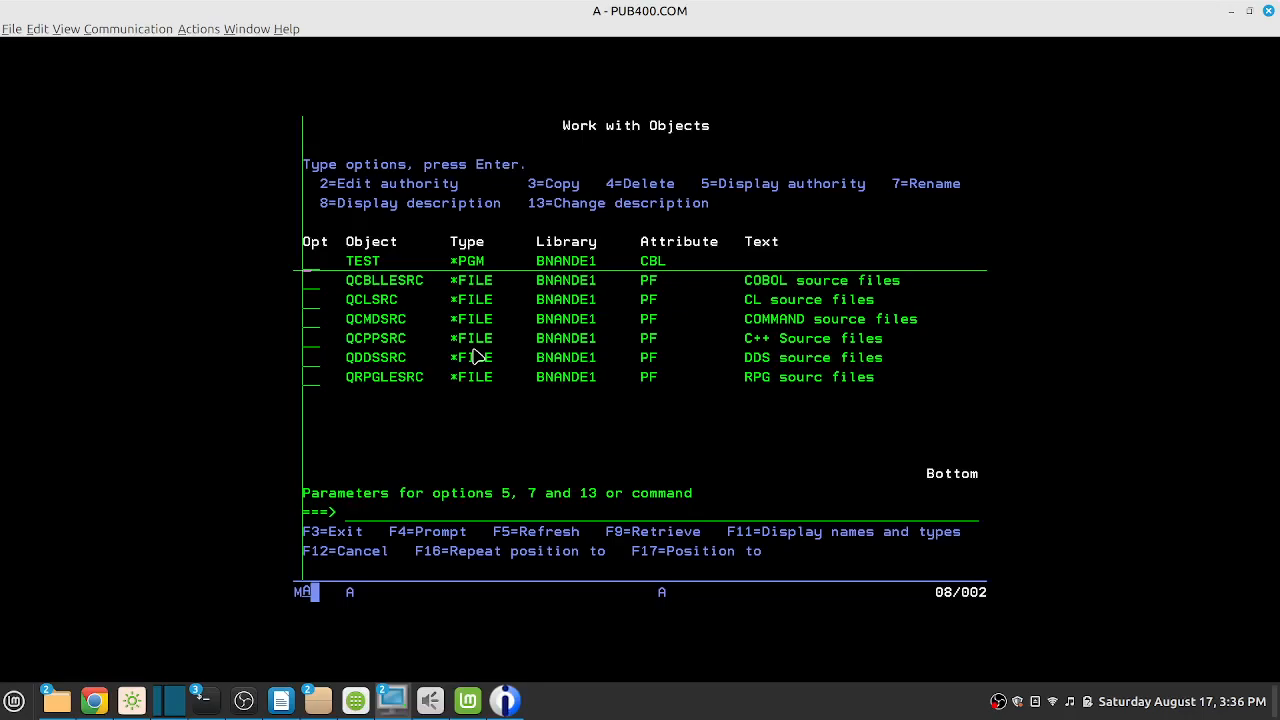
{"action": "key", "text": "Down"}
{"action": "key", "text": "Down"}
{"action": "key", "text": "Down"}
{"action": "key", "text": "Down"}
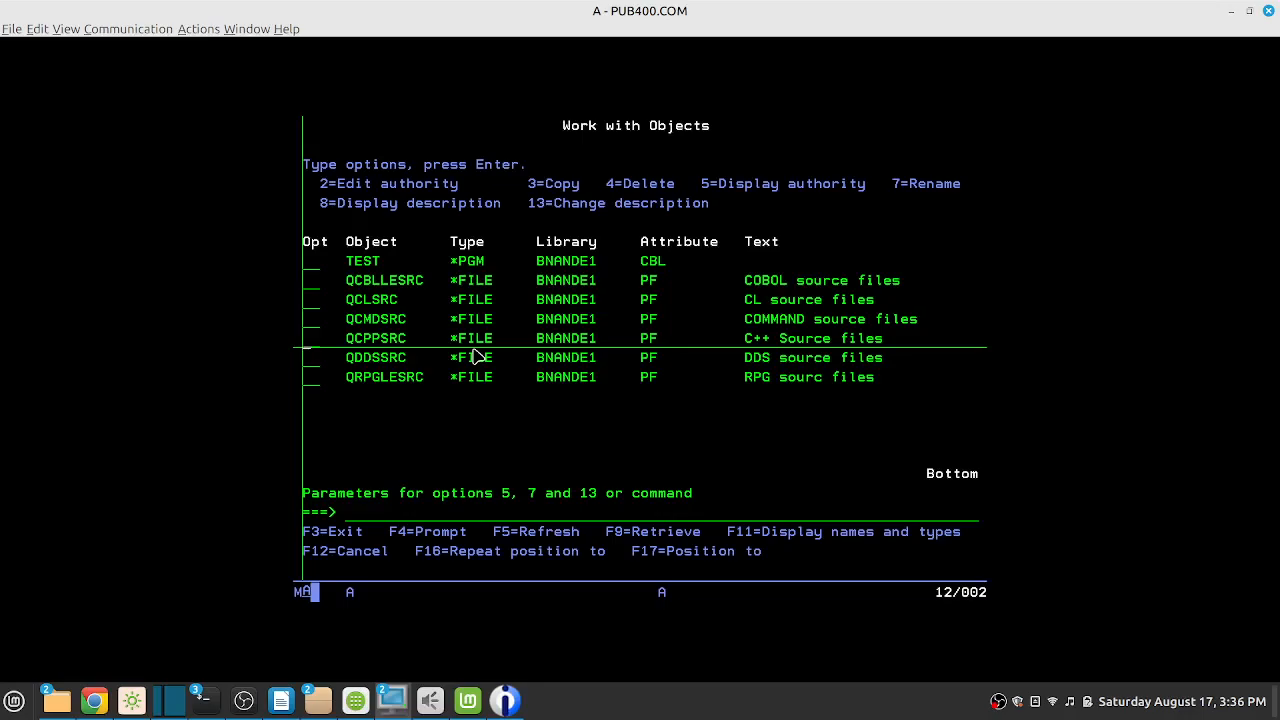
Minimize the Mint Welcome window and exit the object list to the Major Command Groups menu
{"action": "left_click", "coordinate": [473, 706]}
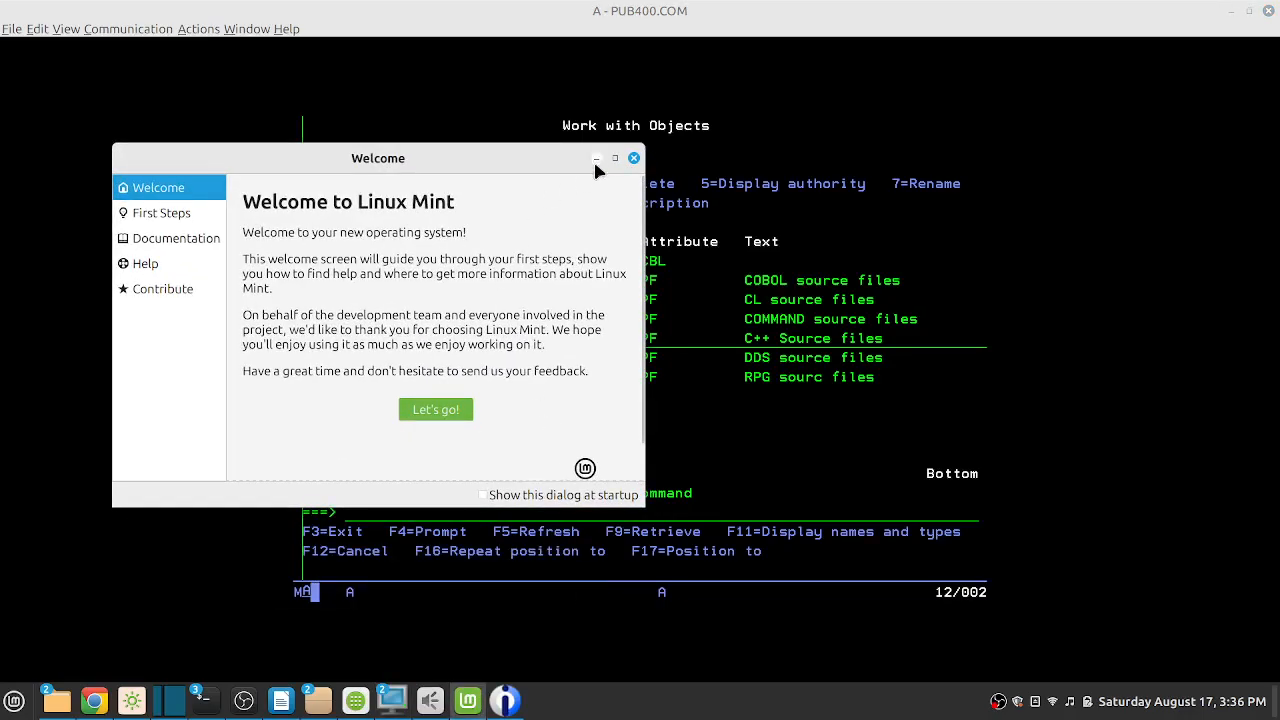
{"action": "left_click", "coordinate": [596, 158]}
{"action": "left_click", "coordinate": [346, 518]}
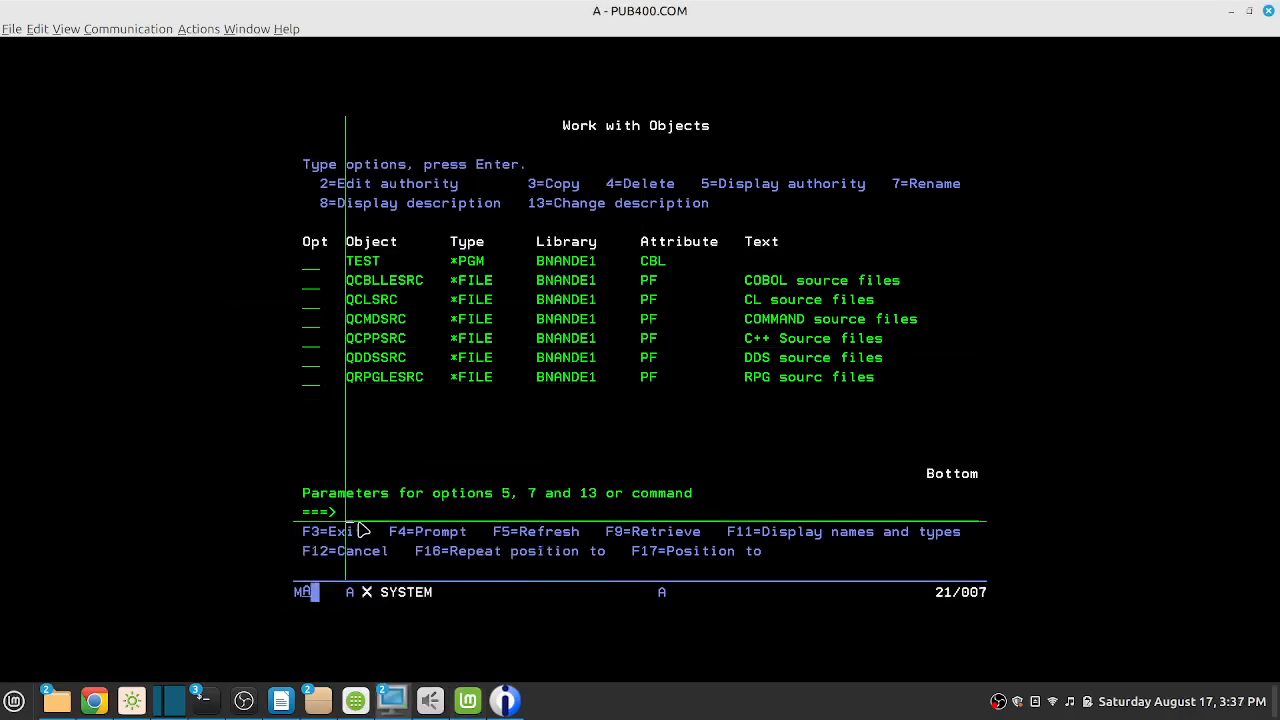
{"action": "left_click", "coordinate": [362, 530]}
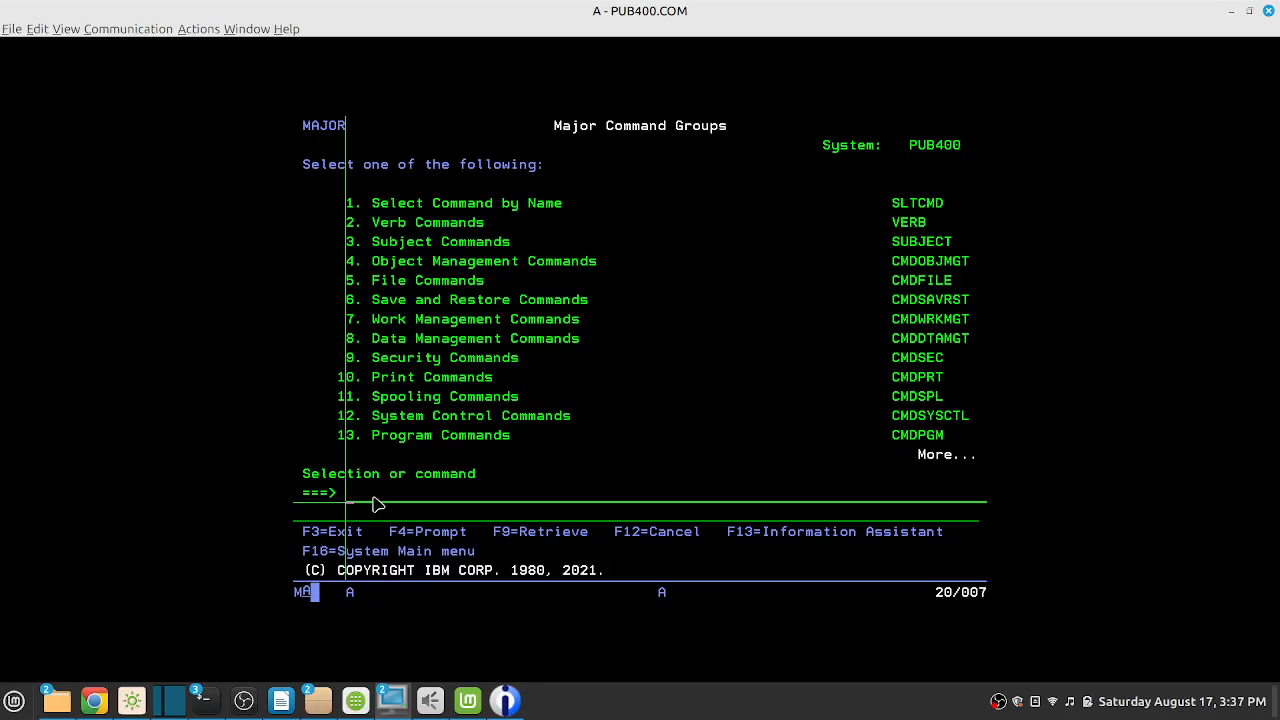
{"action": "key", "text": "Return"}
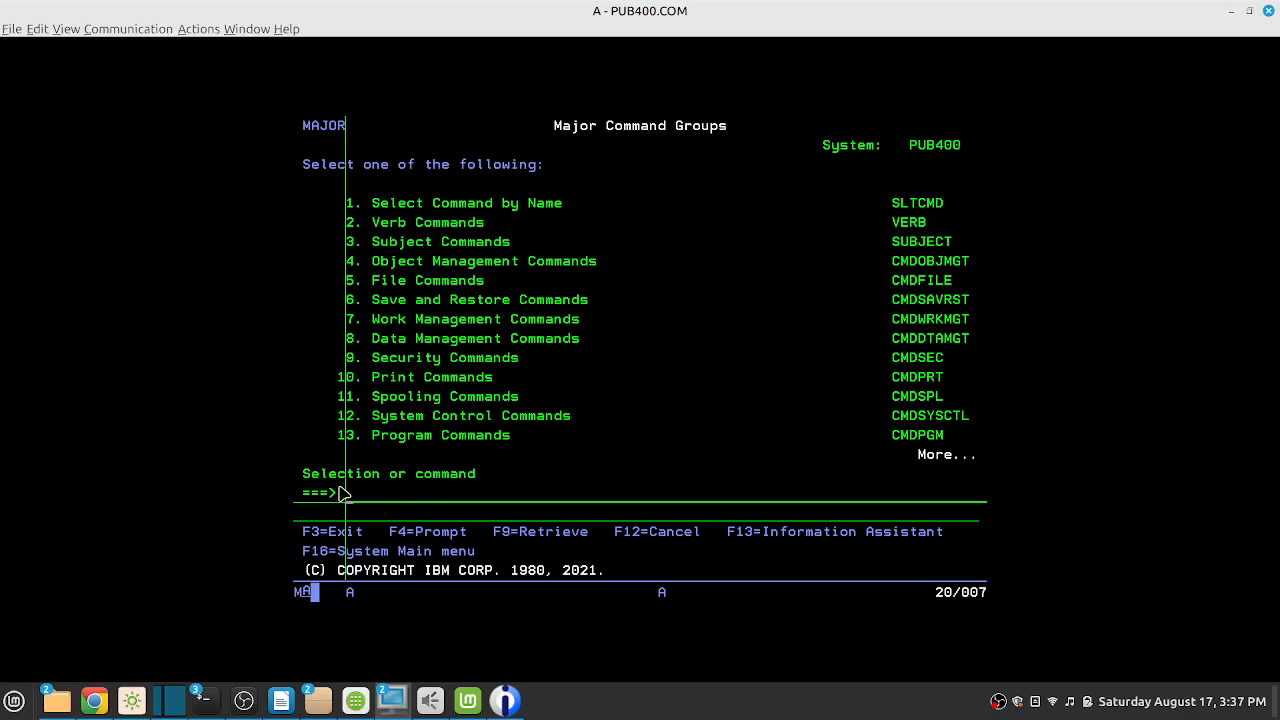
Switch Chrome to the Citrix Workspace download tab and look over the release heading
{"action": "left_click", "coordinate": [94, 700]}
{"action": "left_click", "coordinate": [950, 14]}
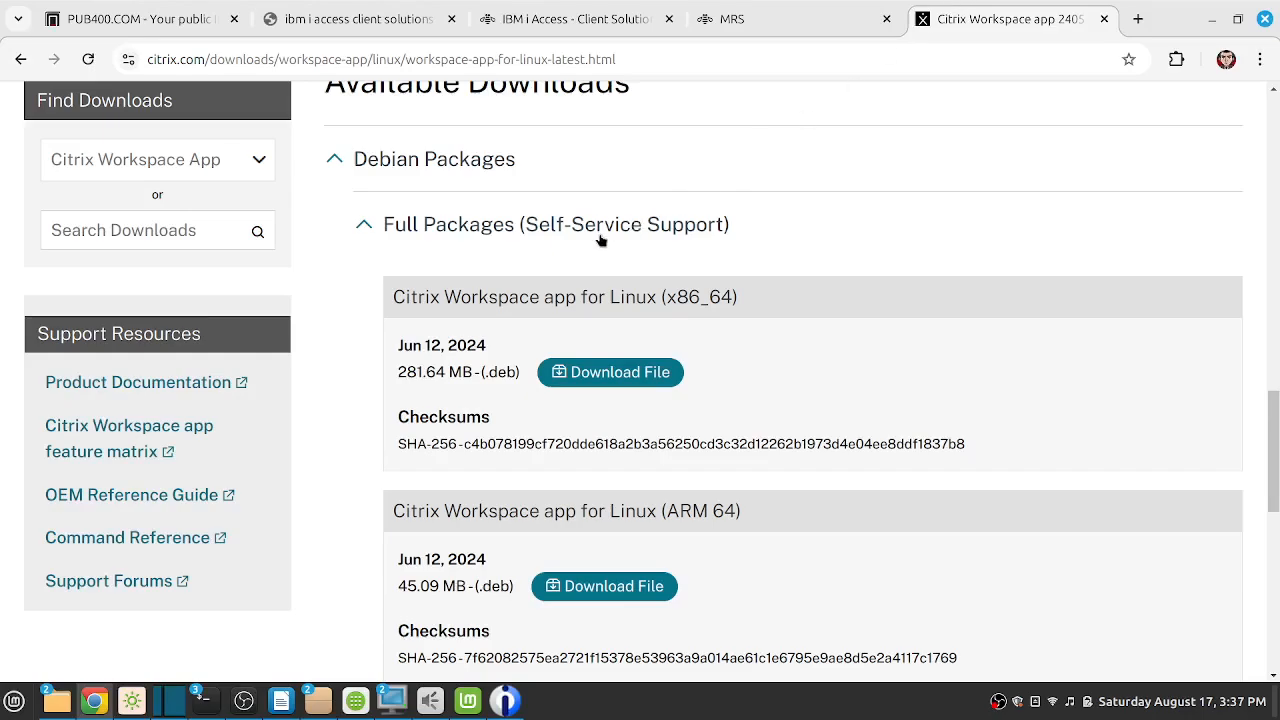
{"action": "scroll", "coordinate": [598, 240], "scroll_direction": "up", "scroll_amount": 10}
{"action": "scroll", "coordinate": [598, 240], "scroll_direction": "up", "scroll_amount": 3}
{"action": "left_click_drag", "start_coordinate": [328, 256], "coordinate": [1000, 266]}
{"action": "left_click", "coordinate": [900, 328]}
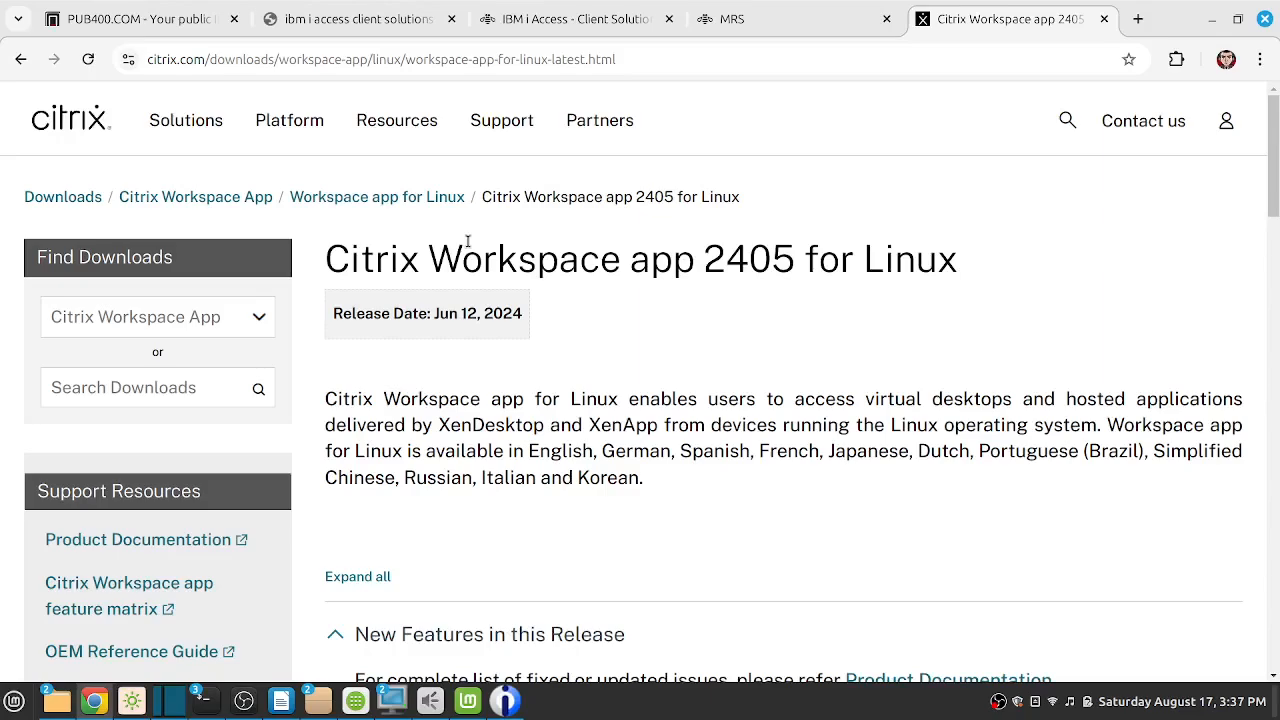
{"action": "scroll", "coordinate": [495, 322], "scroll_direction": "down", "scroll_amount": 10}
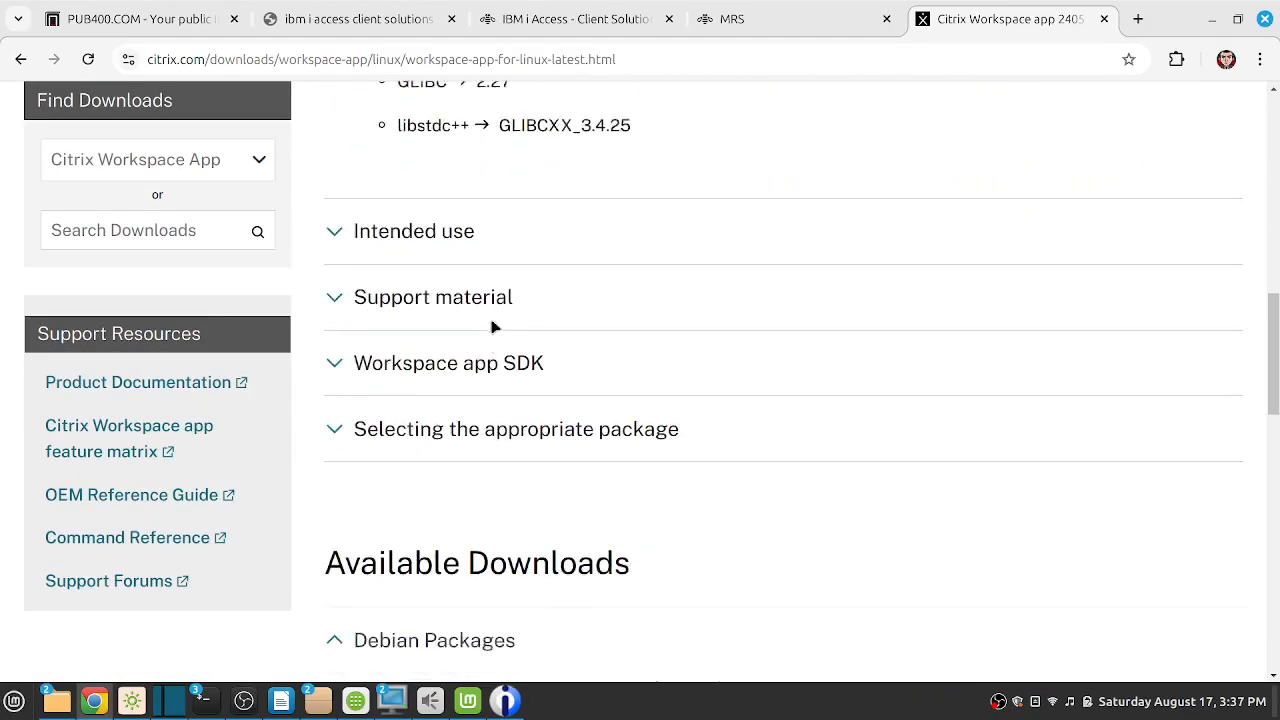
{"action": "scroll", "coordinate": [493, 327], "scroll_direction": "down", "scroll_amount": 5}
{"action": "scroll", "coordinate": [491, 326], "scroll_direction": "up", "scroll_amount": 3}
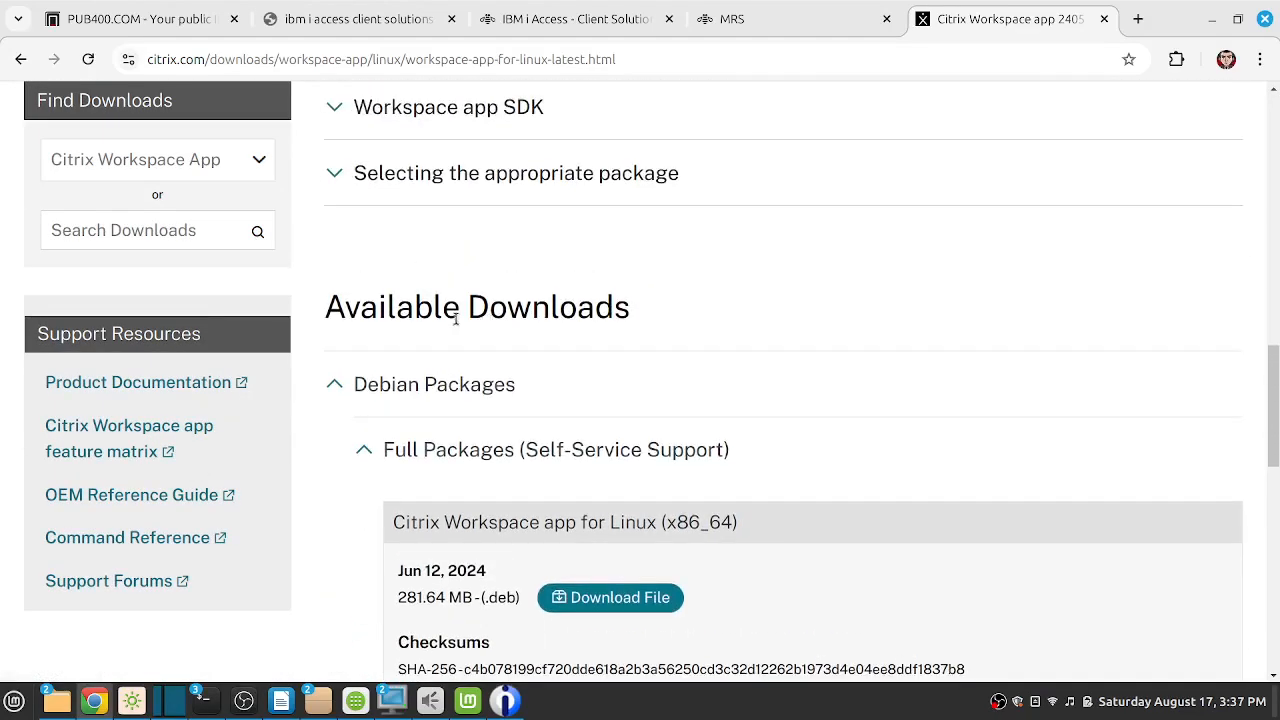
{"action": "scroll", "coordinate": [376, 334], "scroll_direction": "down", "scroll_amount": 4}
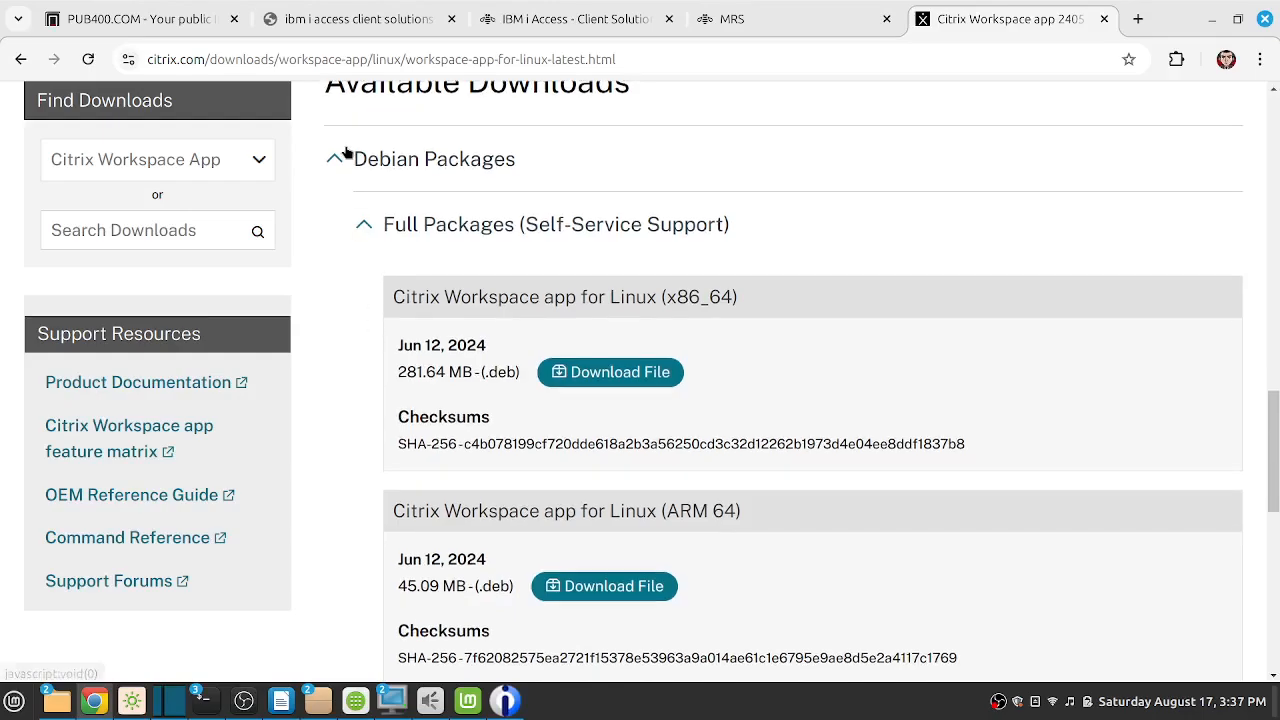
Expand Debian Packages > Full Packages, highlight the 281.64 MB .deb size, then open the Mint menu
{"action": "left_click", "coordinate": [337, 162]}
{"action": "scroll", "coordinate": [378, 310], "scroll_direction": "up", "scroll_amount": 4}
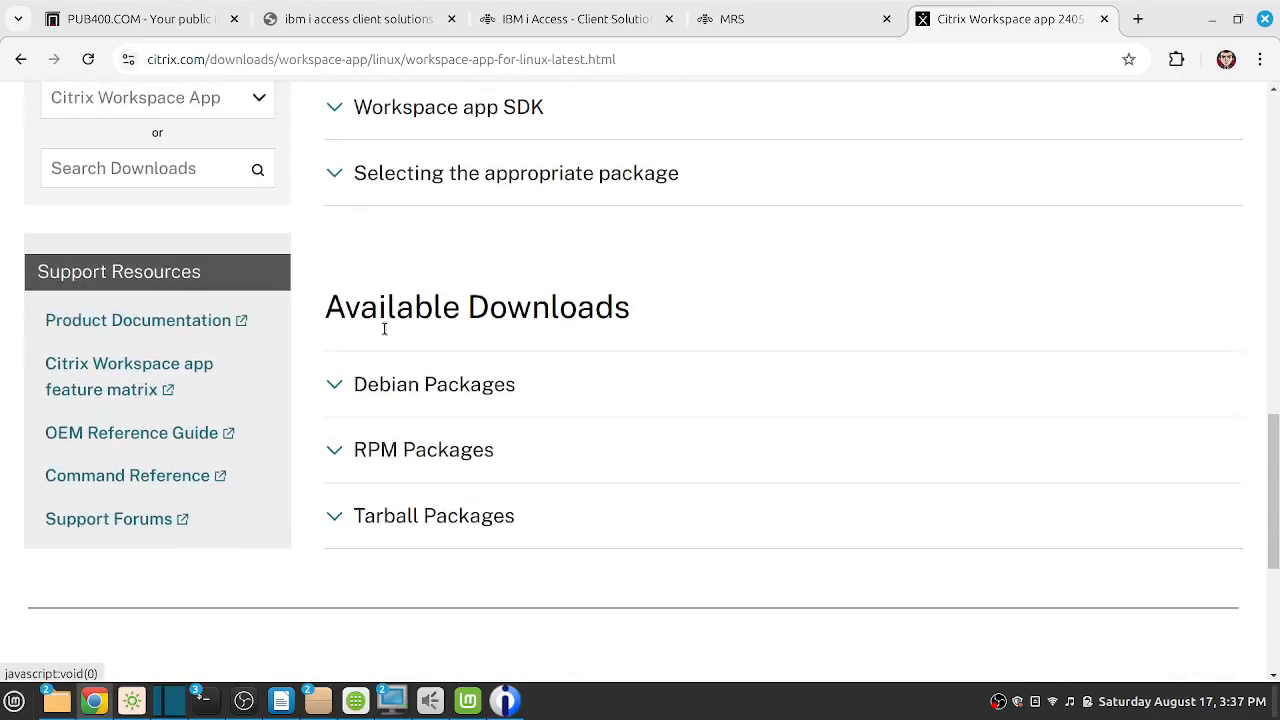
{"action": "scroll", "coordinate": [380, 320], "scroll_direction": "up", "scroll_amount": 10}
{"action": "scroll", "coordinate": [460, 475], "scroll_direction": "down", "scroll_amount": 11}
{"action": "scroll", "coordinate": [400, 456], "scroll_direction": "down", "scroll_amount": 1}
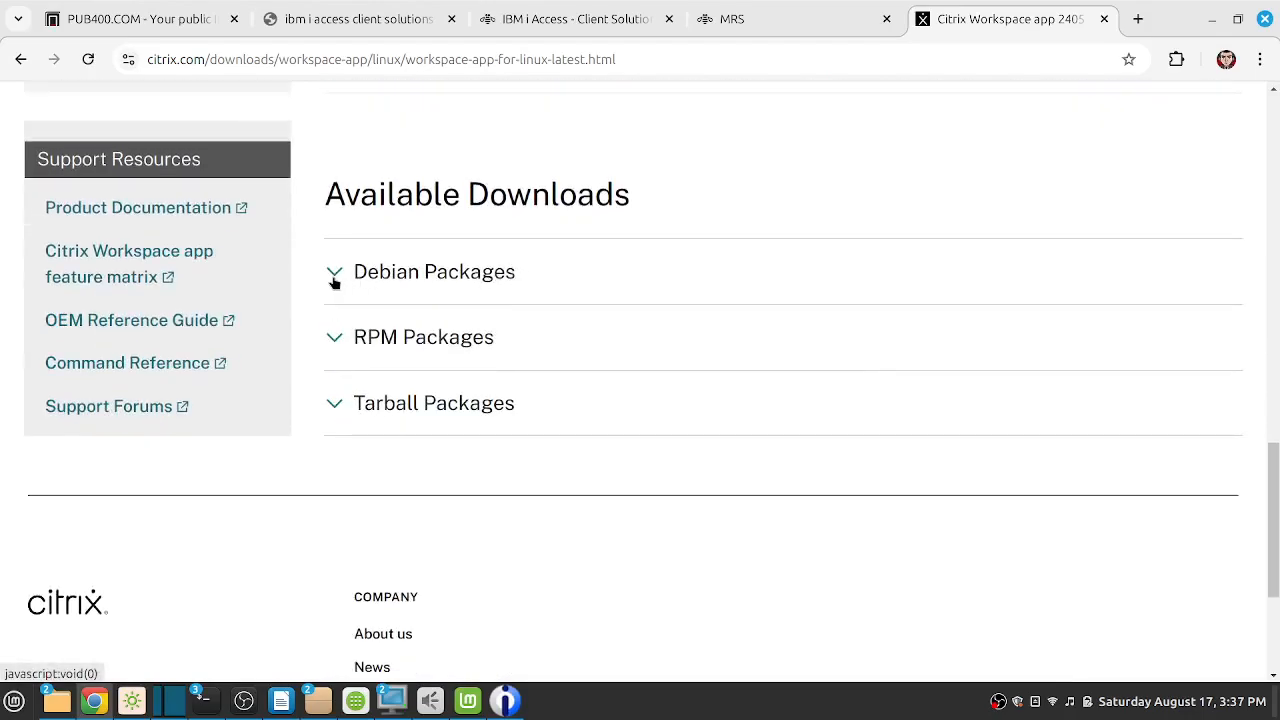
{"action": "left_click", "coordinate": [335, 280]}
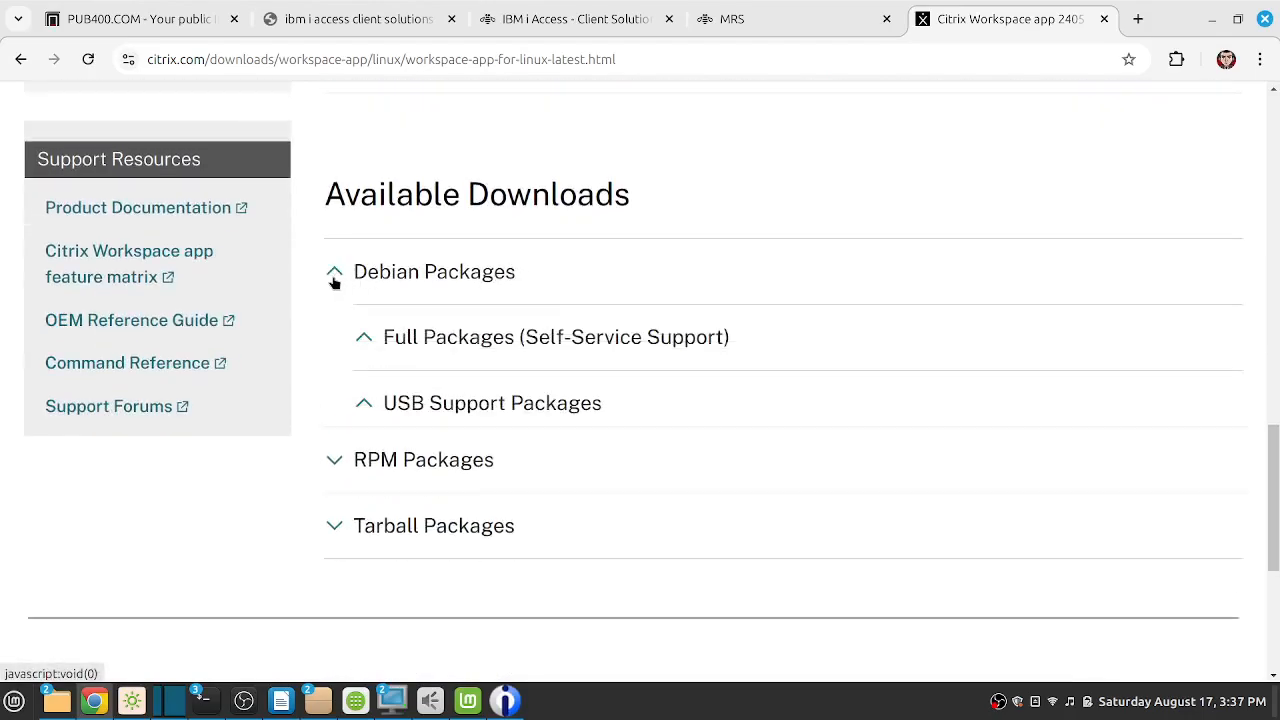
{"action": "left_click", "coordinate": [362, 342]}
{"action": "left_click_drag", "start_coordinate": [389, 491], "coordinate": [527, 489]}
{"action": "left_click", "coordinate": [524, 508]}
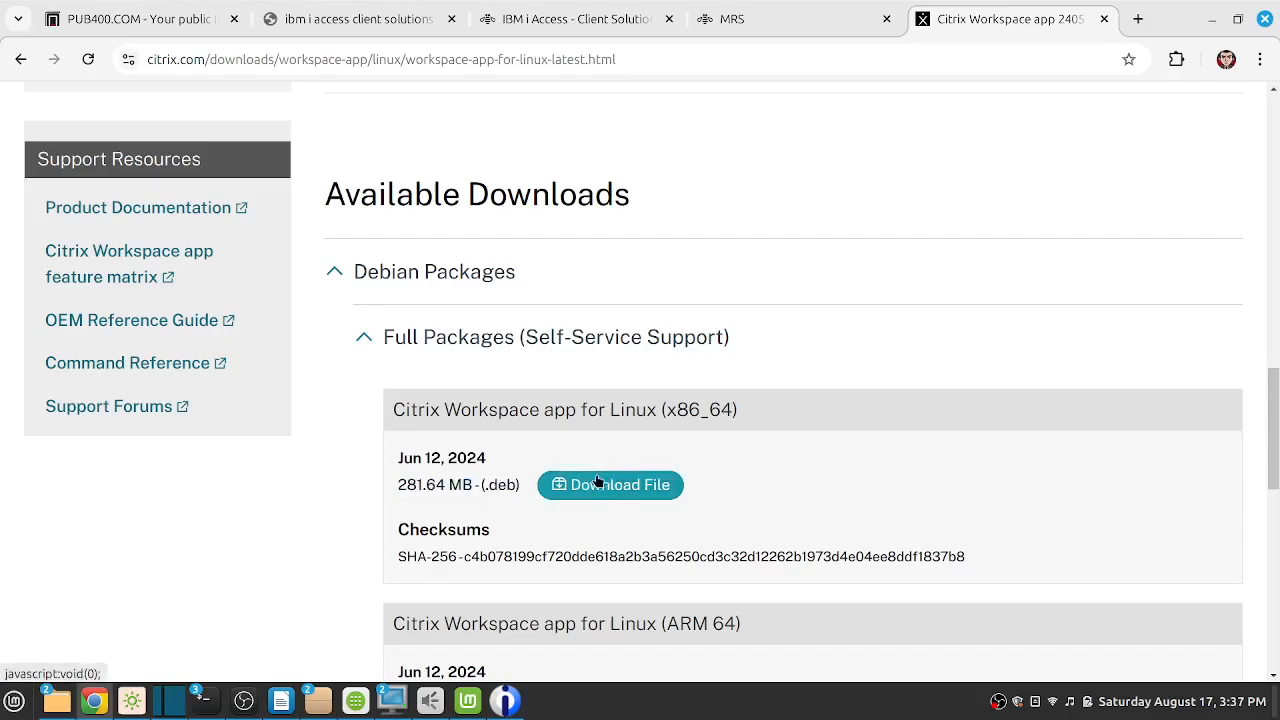
{"action": "left_click_drag", "start_coordinate": [397, 486], "coordinate": [526, 490]}
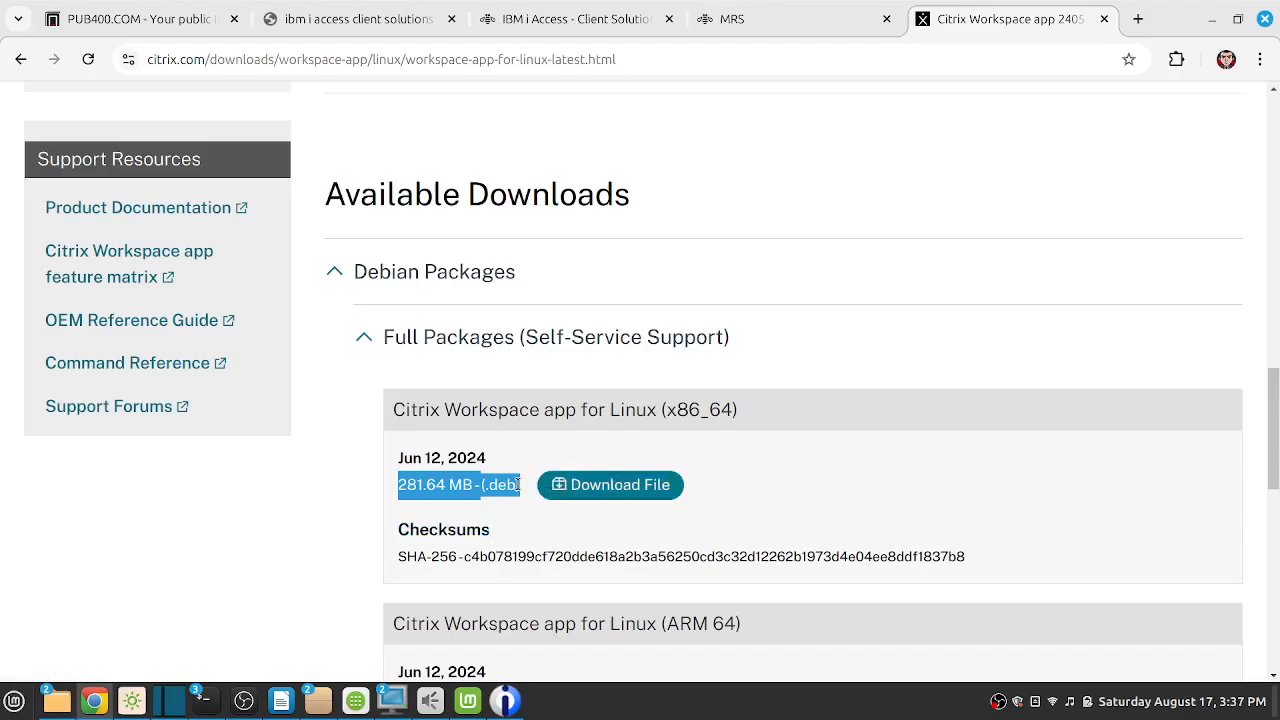
{"action": "left_click", "coordinate": [522, 506]}
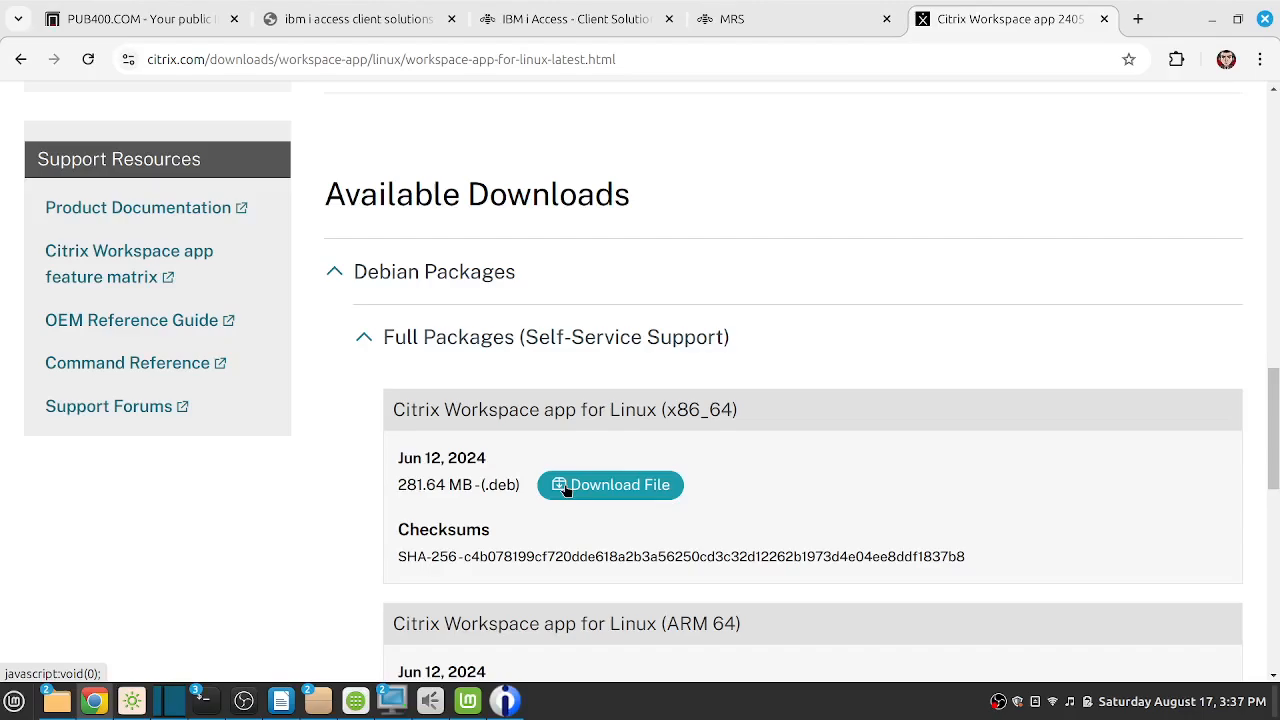
{"action": "left_click", "coordinate": [10, 706]}
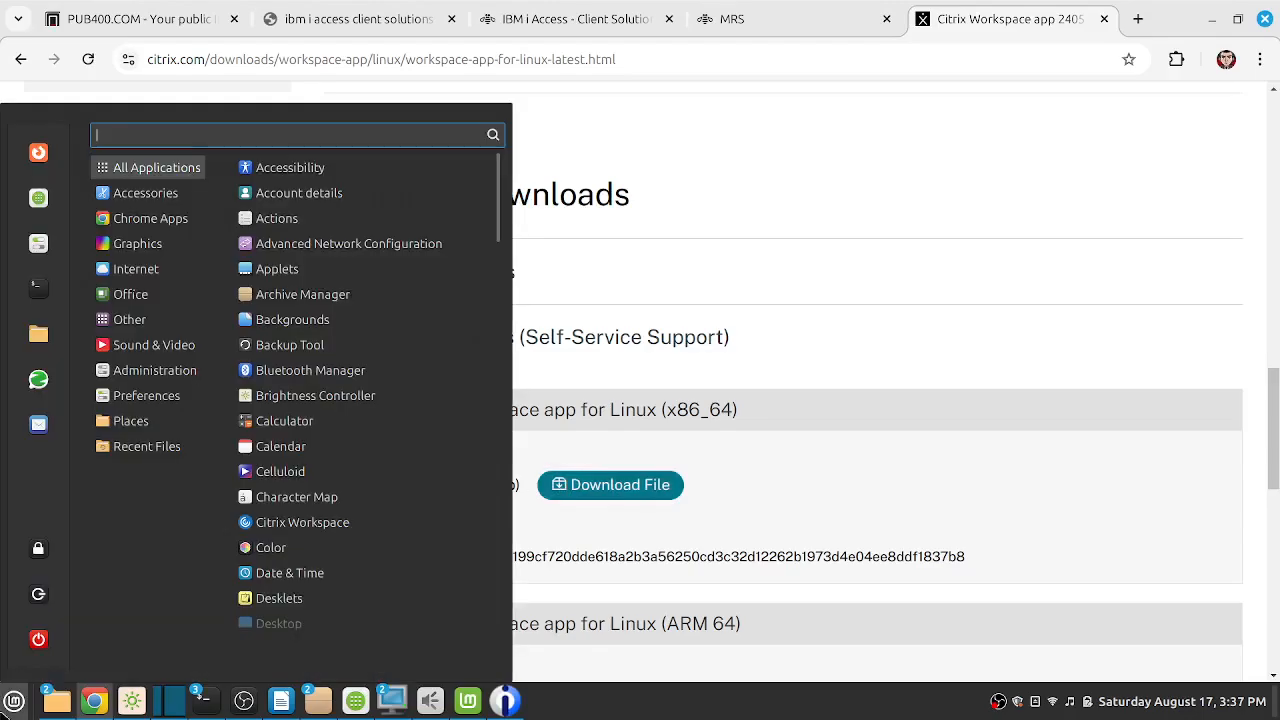
Search the Mint menu for 'CIT' to confirm Citrix Workspace is installed, then close it
{"action": "type", "text": "CIT"}
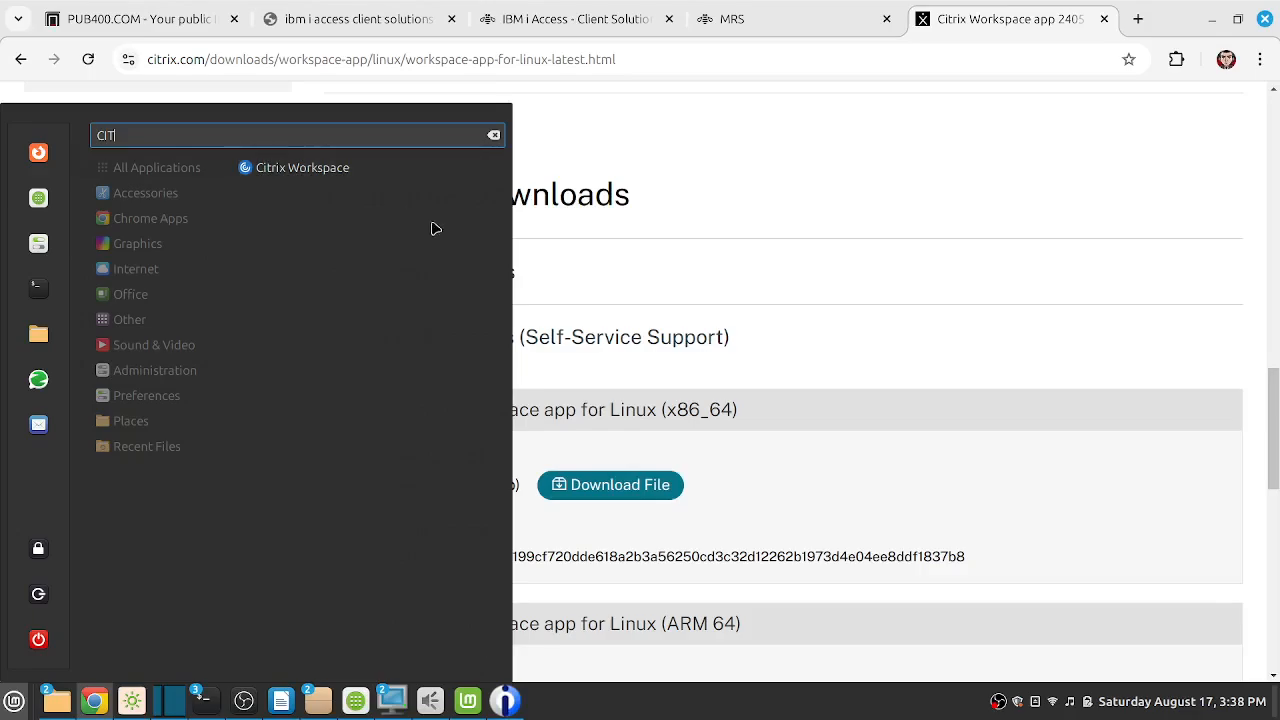
{"action": "left_click", "coordinate": [786, 326]}
{"action": "scroll", "coordinate": [508, 397], "scroll_direction": "up", "scroll_amount": 15}
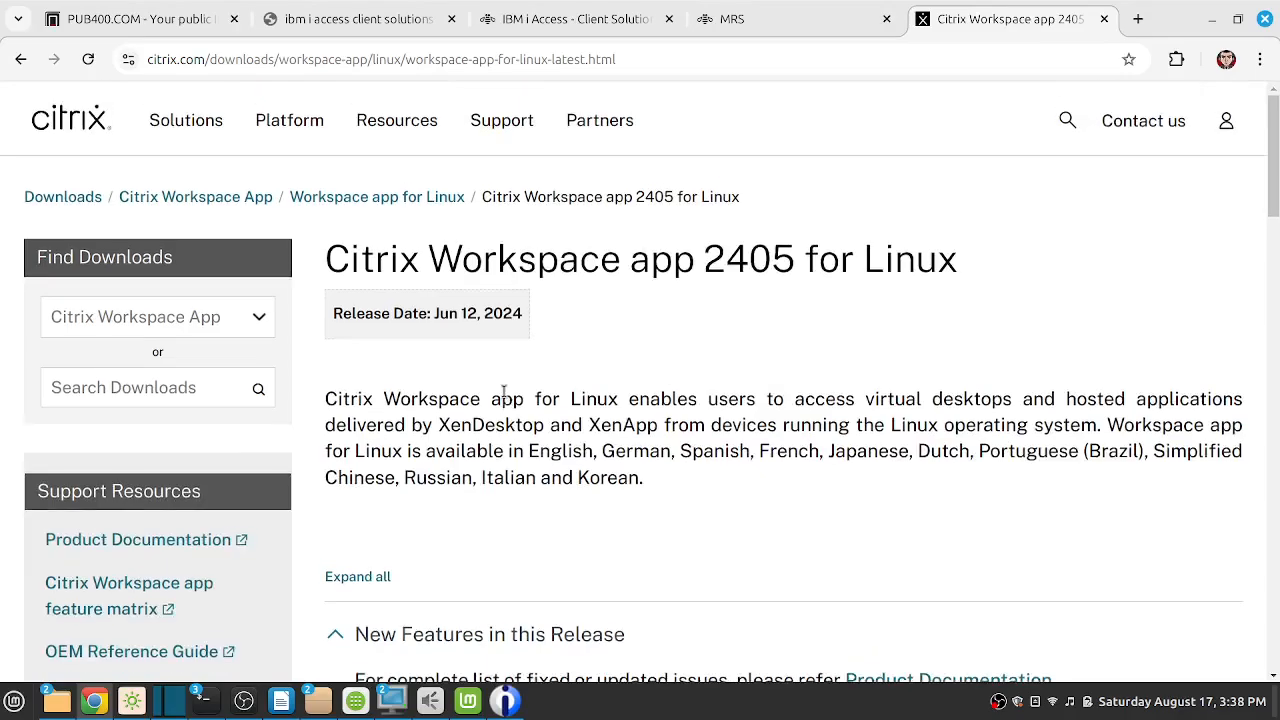
Minimize Chrome and bring forward the 'How to connect to AS400 from Linux' Writer outline
{"action": "scroll", "coordinate": [505, 393], "scroll_direction": "down", "scroll_amount": 15}
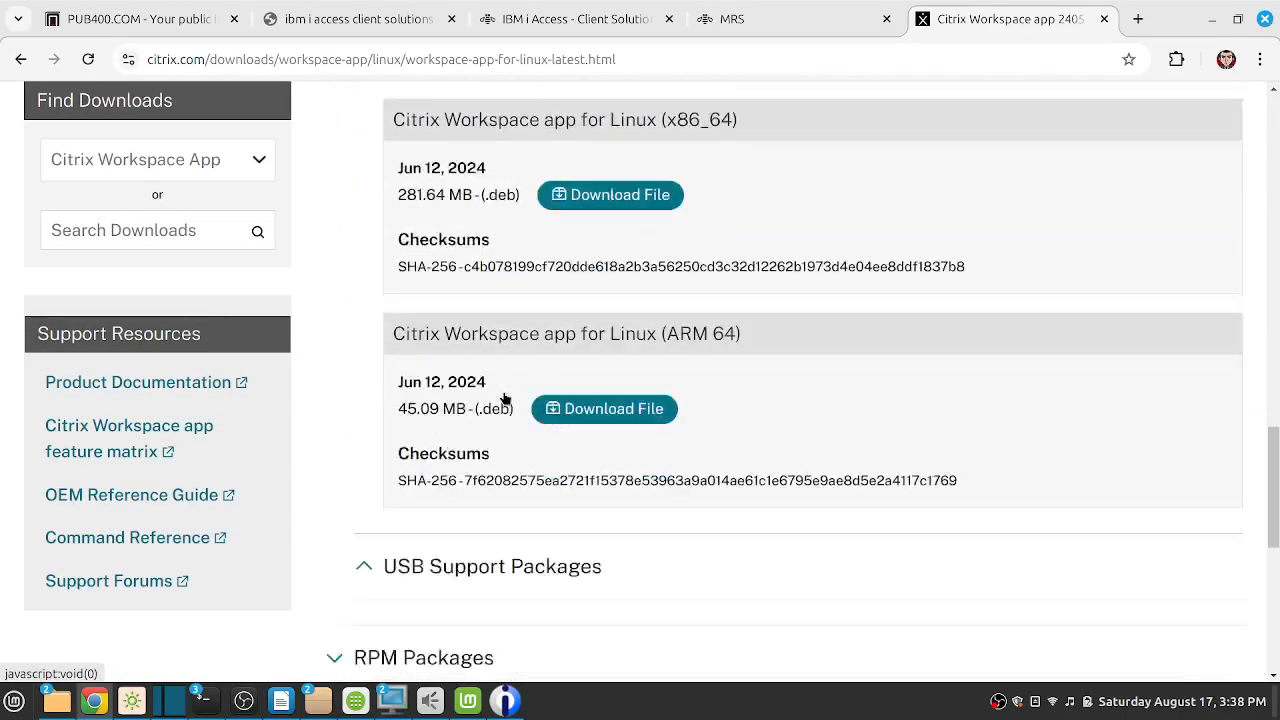
{"action": "scroll", "coordinate": [505, 396], "scroll_direction": "up", "scroll_amount": 15}
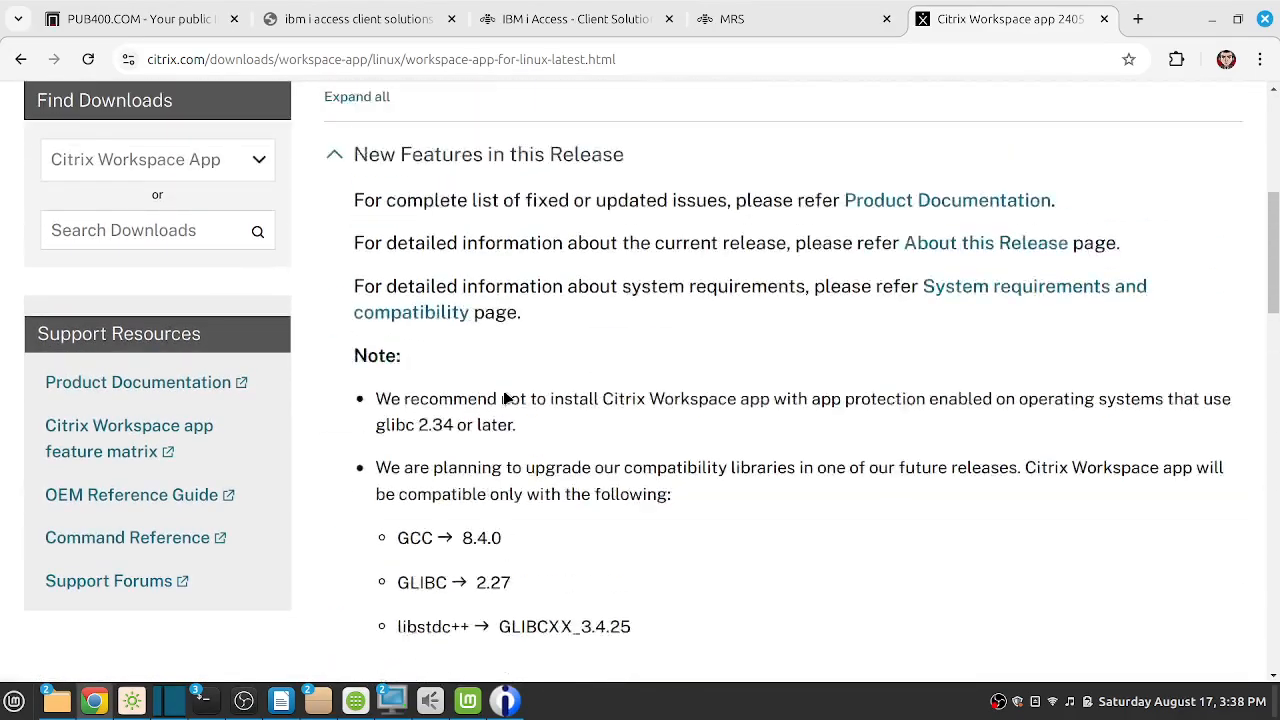
{"action": "left_click_drag", "start_coordinate": [1274, 200], "coordinate": [1278, 518]}
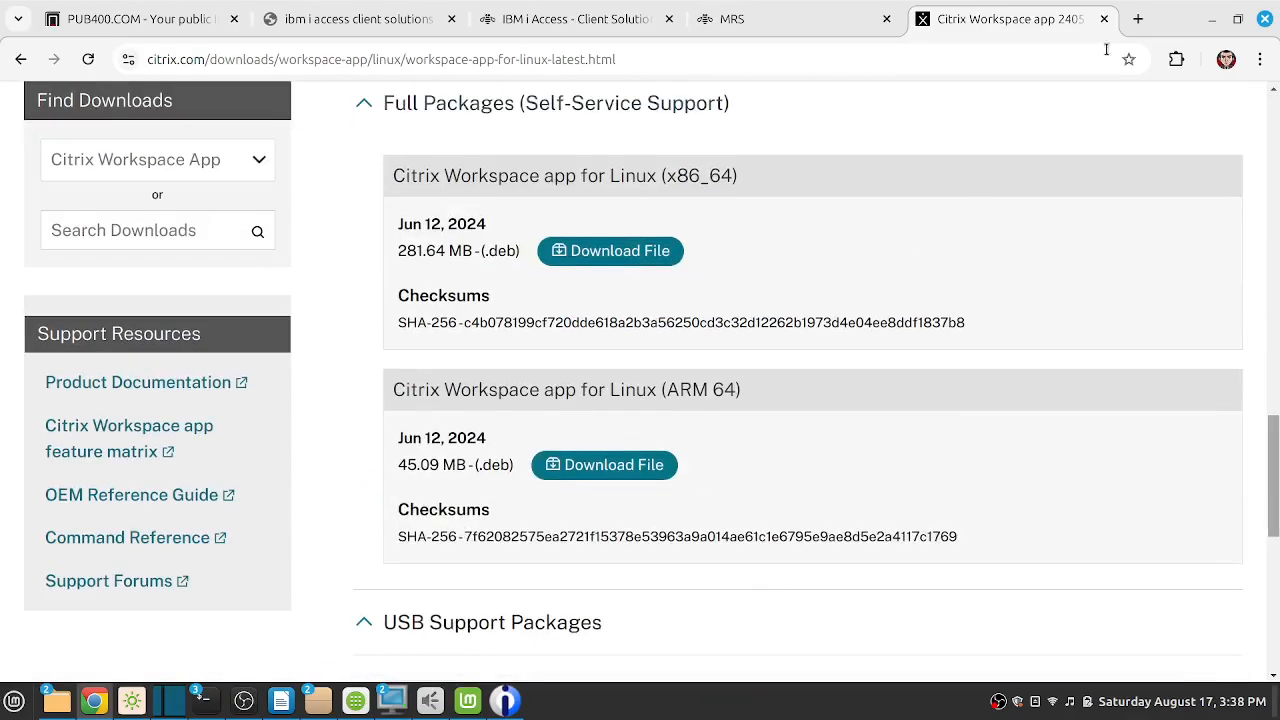
{"action": "left_click", "coordinate": [1211, 18]}
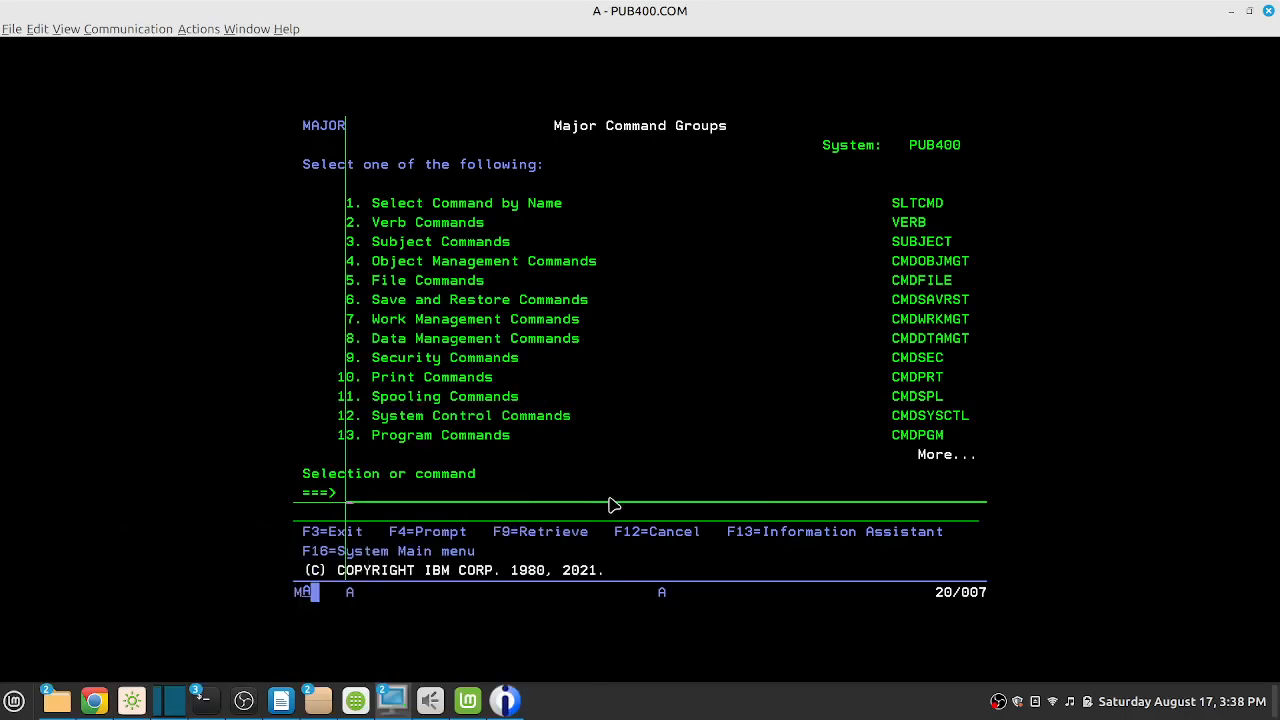
{"action": "left_click", "coordinate": [281, 700]}
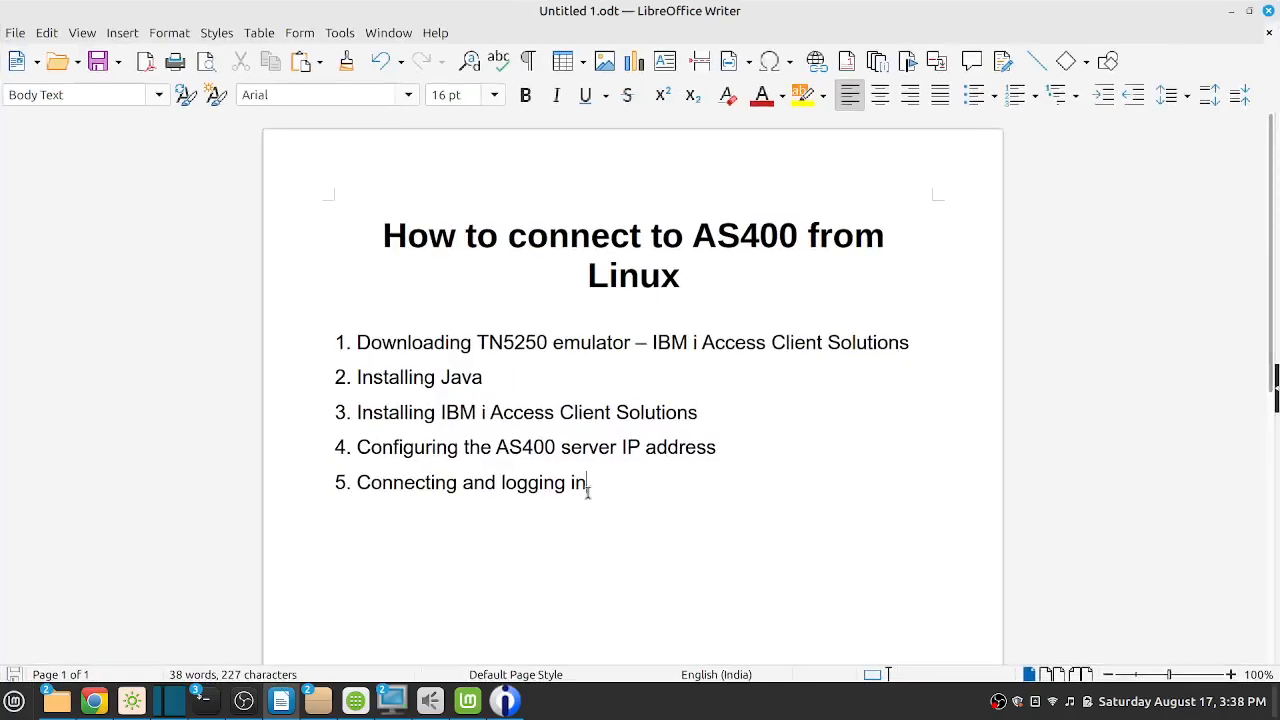